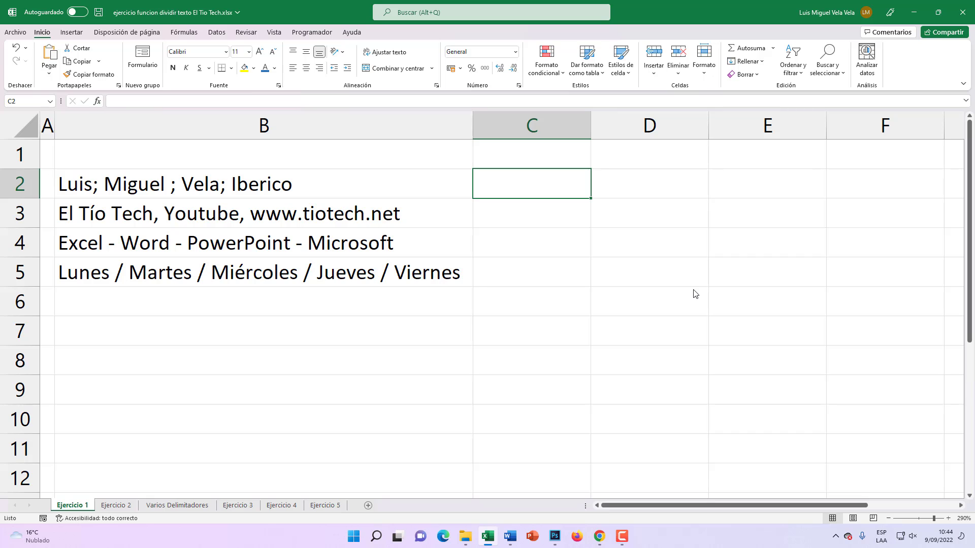
- Review the source strings in column B, pointing out the semicolons separating B2's names
{"action": "left_click", "coordinate": [116, 505]}
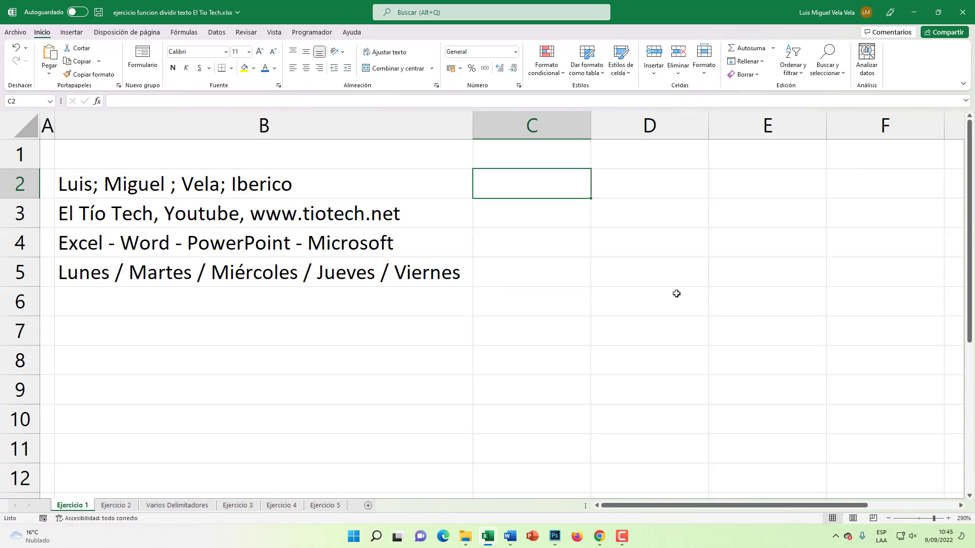
{"action": "left_click", "coordinate": [551, 219]}
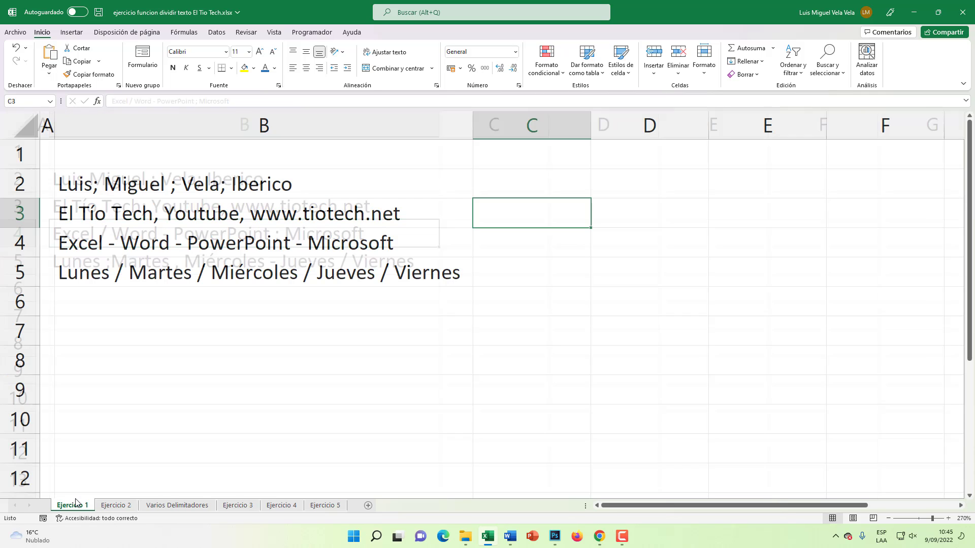
{"action": "left_click", "coordinate": [497, 239]}
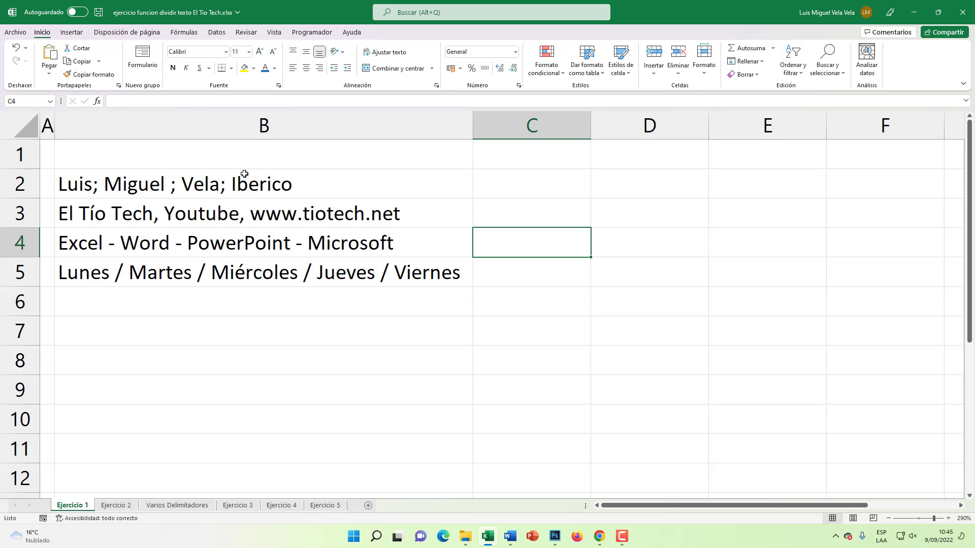
{"action": "left_click", "coordinate": [229, 178]}
{"action": "left_click", "coordinate": [261, 124]}
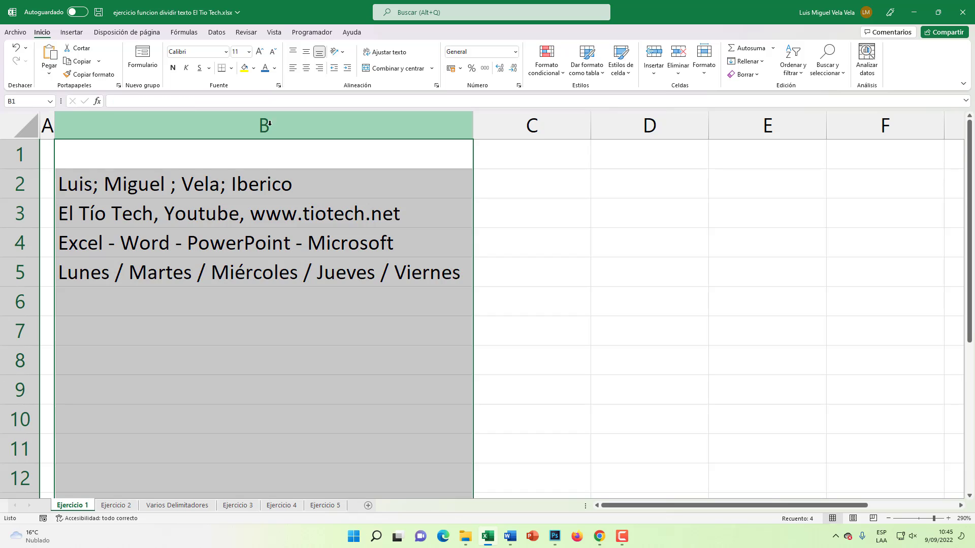
{"action": "left_click", "coordinate": [222, 188]}
{"action": "left_click", "coordinate": [213, 213]}
{"action": "left_click", "coordinate": [213, 272]}
{"action": "left_click", "coordinate": [203, 243]}
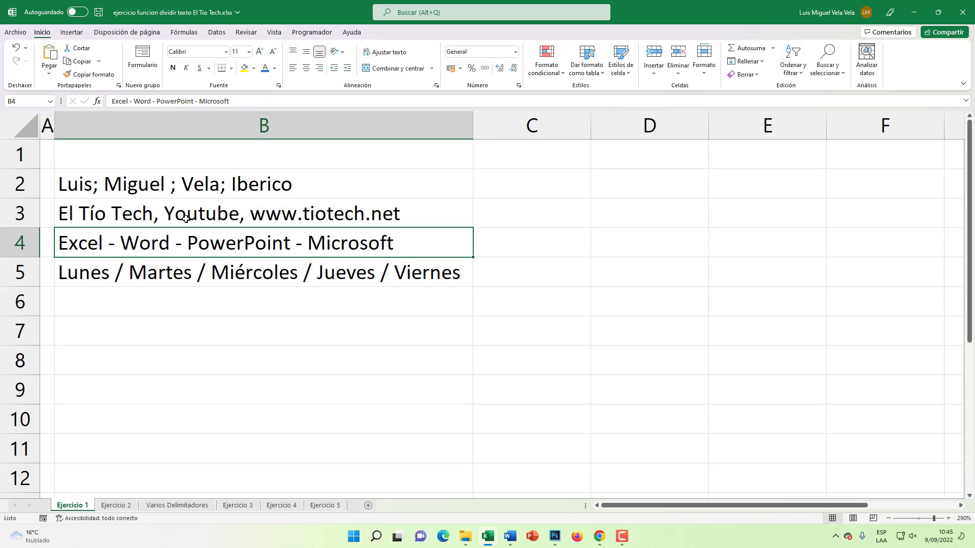
{"action": "left_click", "coordinate": [177, 184]}
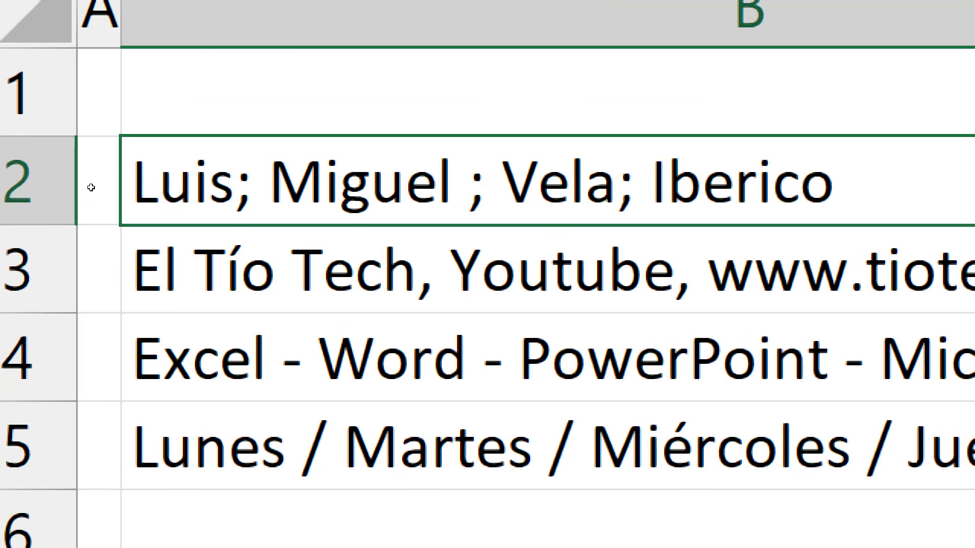
{"action": "double_click", "coordinate": [236, 183]}
{"action": "double_click", "coordinate": [242, 183]}
{"action": "left_click", "coordinate": [209, 183]}
{"action": "left_click_drag", "start_coordinate": [268, 183], "coordinate": [405, 182]}
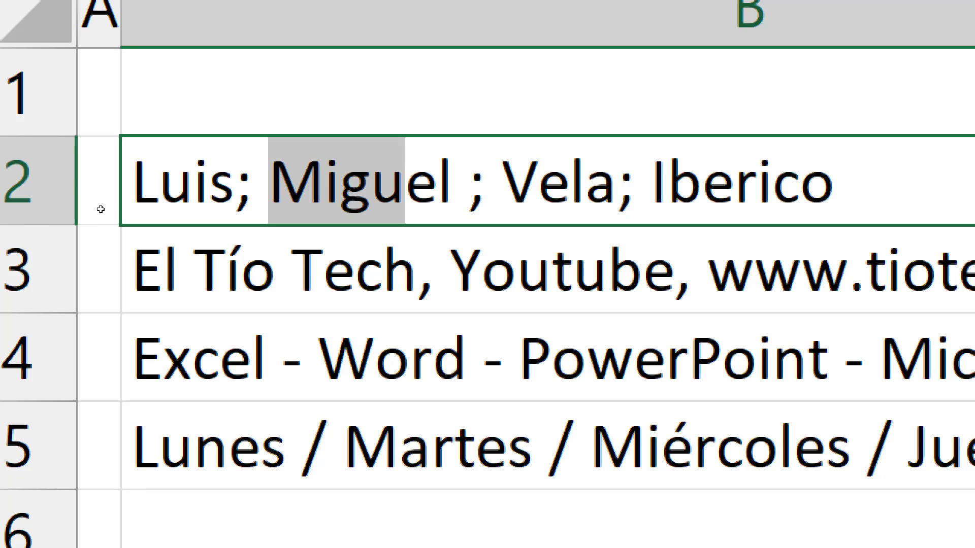
{"action": "key", "text": "Return"}
- Point out the comma, hyphen and slash separators in B3, B4 and B5
{"action": "double_click", "coordinate": [384, 269]}
{"action": "double_click", "coordinate": [425, 270]}
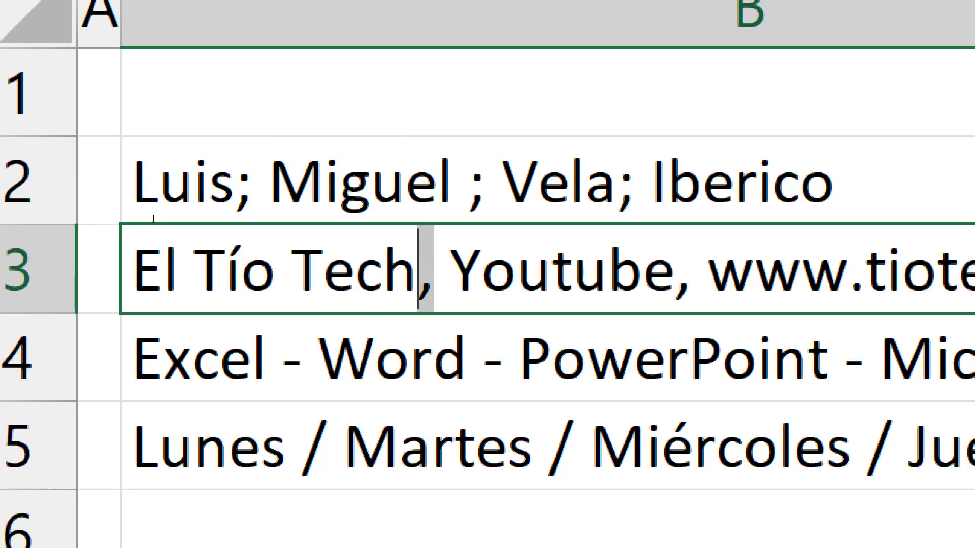
{"action": "double_click", "coordinate": [253, 357]}
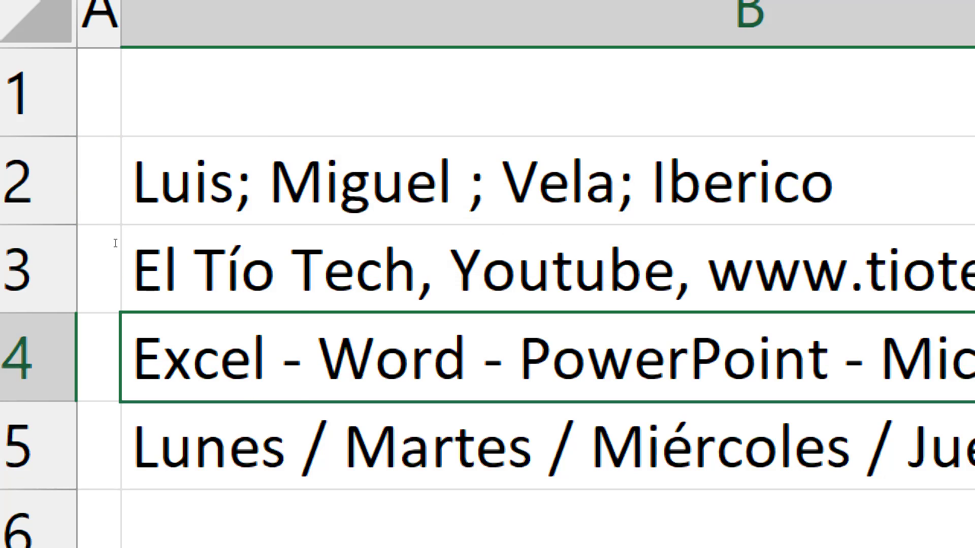
{"action": "double_click", "coordinate": [292, 358]}
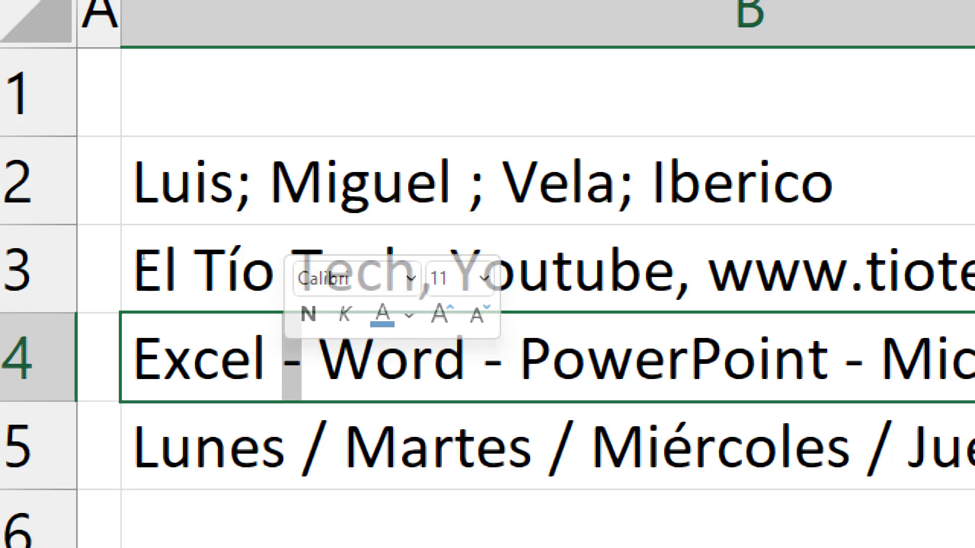
{"action": "double_click", "coordinate": [303, 446]}
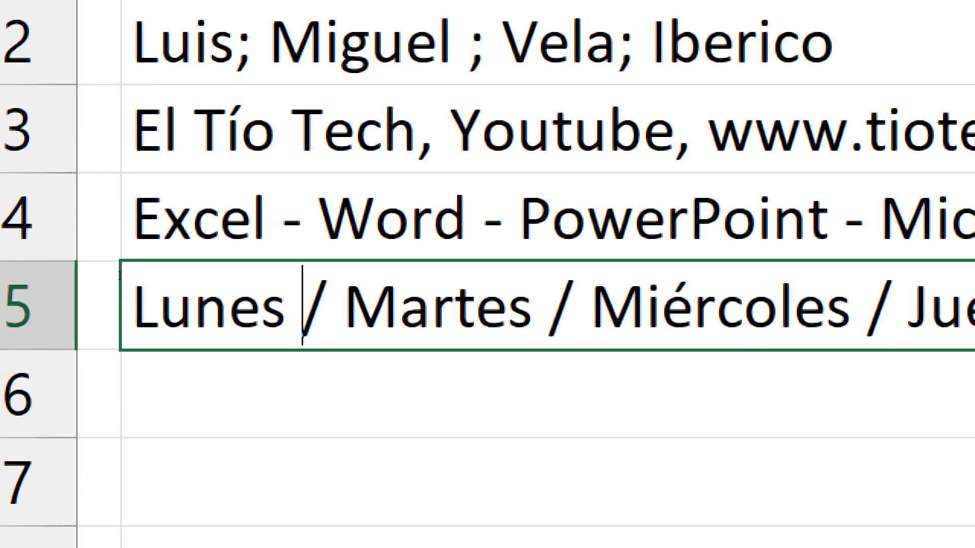
{"action": "key", "text": "shift+Right"}
{"action": "key", "text": "Left"}
{"action": "key", "text": "Left"}
{"action": "key", "text": "Right"}
{"action": "key", "text": "shift+Right"}
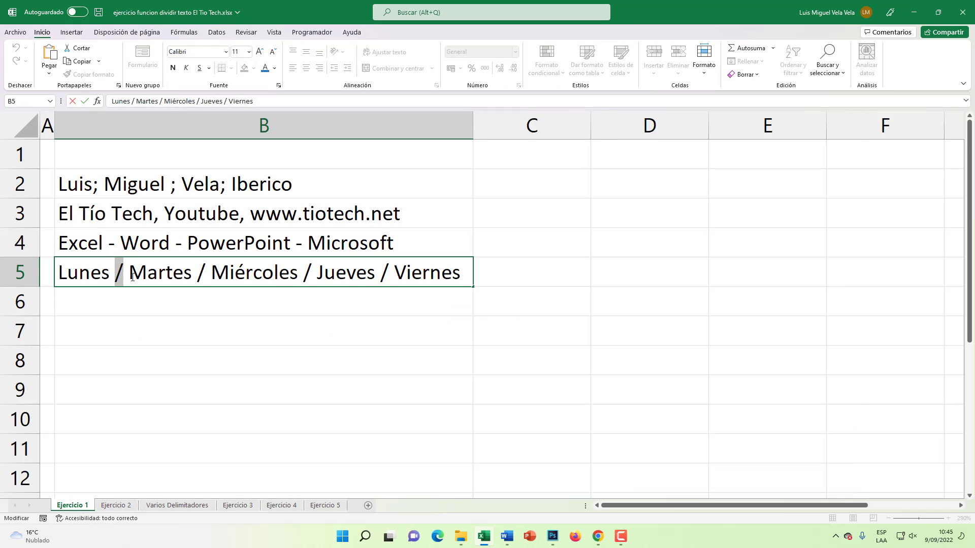
{"action": "left_click", "coordinate": [492, 185]}
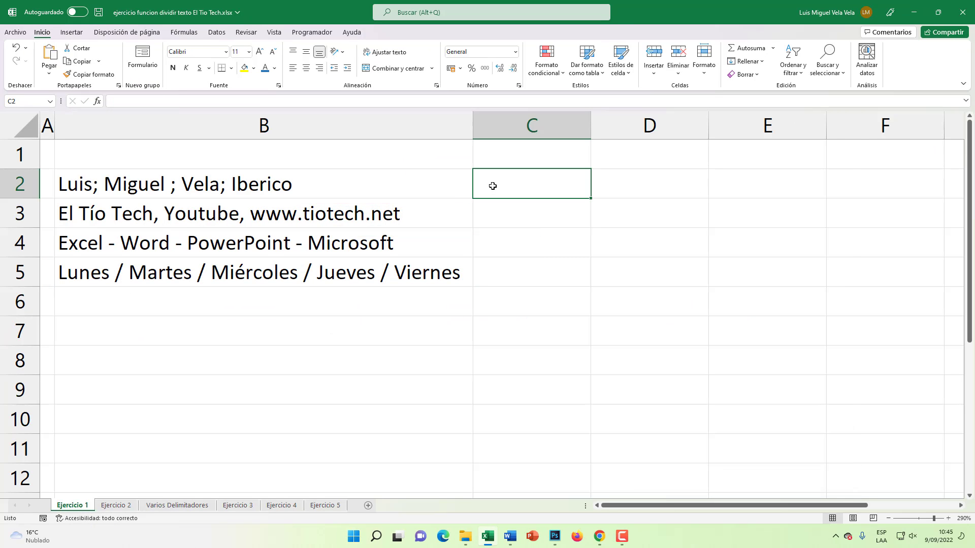
- Enter =DIVIDIRTEXTO(B2;";") in C2 and check the names spilled across C2:F2
{"action": "type", "text": "="}
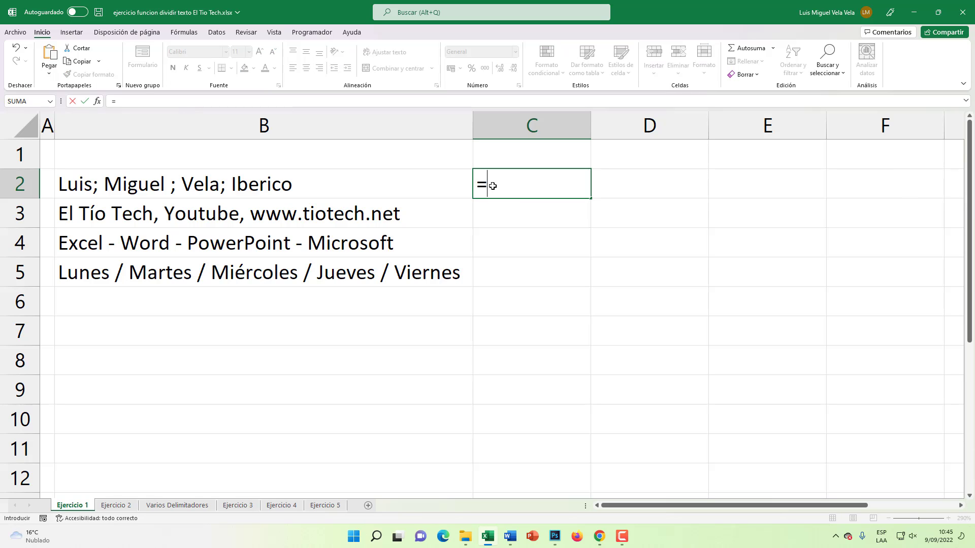
{"action": "type", "text": "dividi"}
{"action": "key", "text": "Tab"}
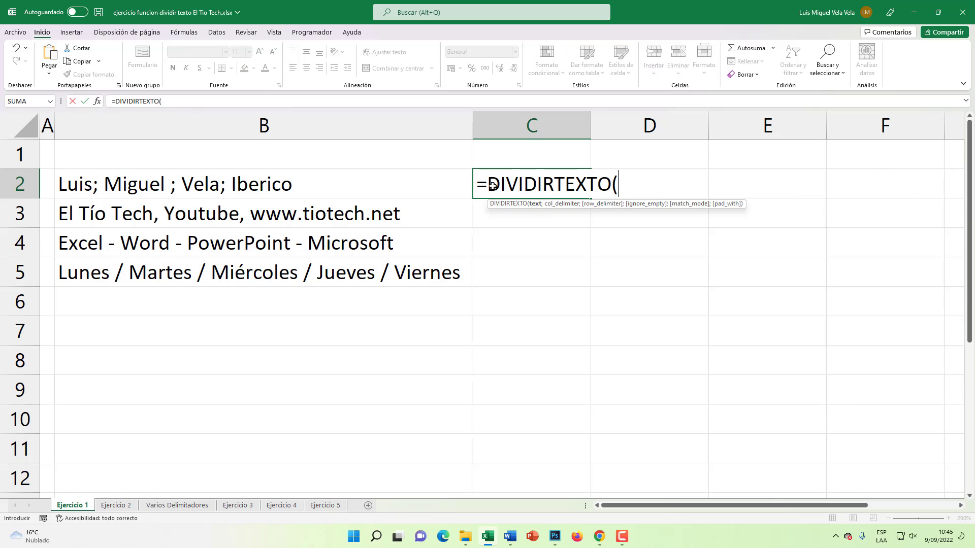
{"action": "left_click", "coordinate": [221, 183]}
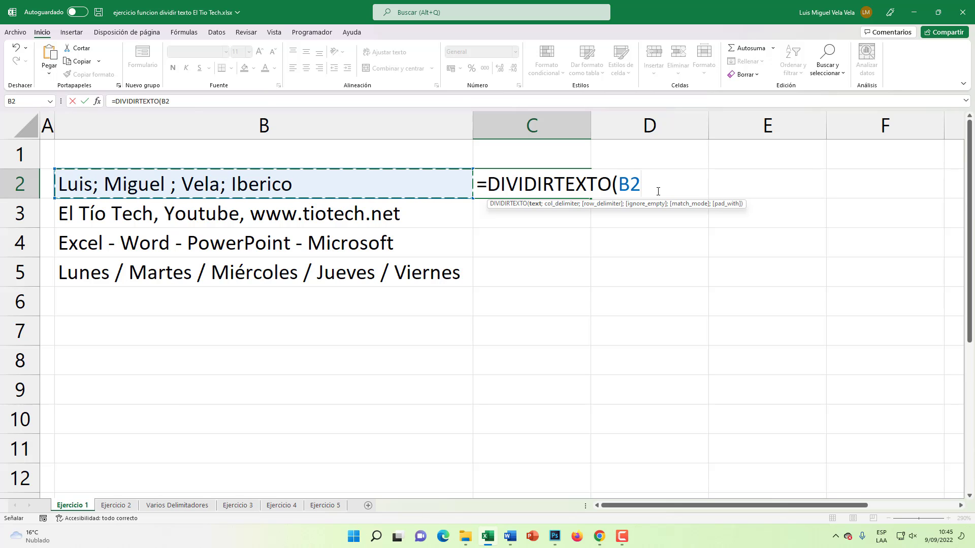
{"action": "type", "text": ";\""}
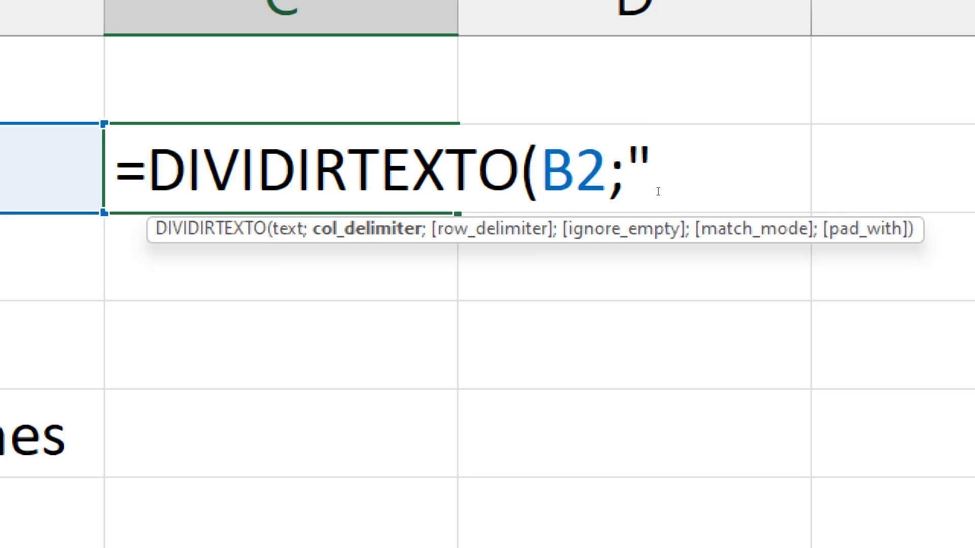
{"action": "type", "text": ";\""}
{"action": "type", "text": ")"}
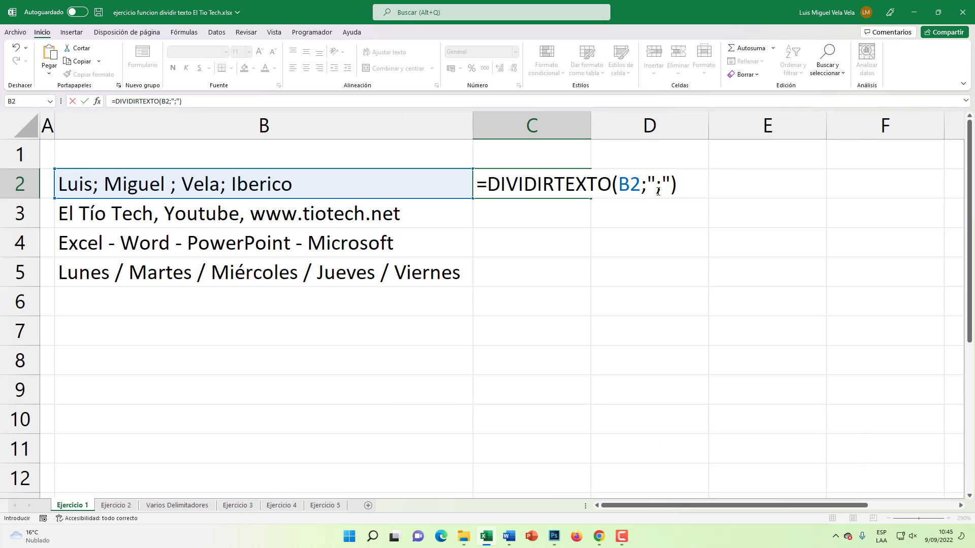
{"action": "key", "text": "Return"}
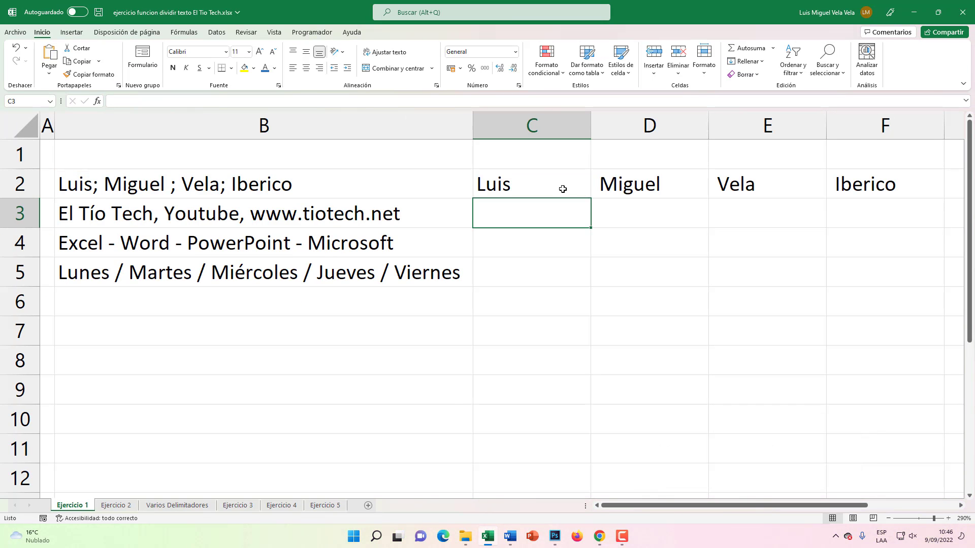
{"action": "left_click", "coordinate": [562, 189]}
{"action": "key", "text": "Right"}
{"action": "key", "text": "Right"}
{"action": "key", "text": "Right"}
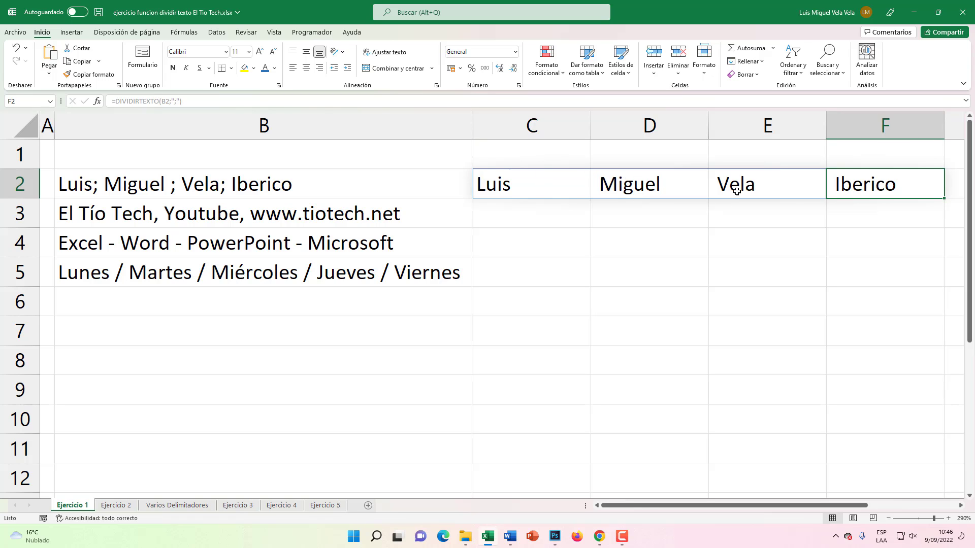
{"action": "key", "text": "Left"}
{"action": "key", "text": "Left"}
{"action": "key", "text": "Left"}
{"action": "key", "text": "Right"}
{"action": "key", "text": "Right"}
{"action": "key", "text": "Right"}
{"action": "key", "text": "Left"}
{"action": "key", "text": "Left"}
{"action": "key", "text": "Left"}
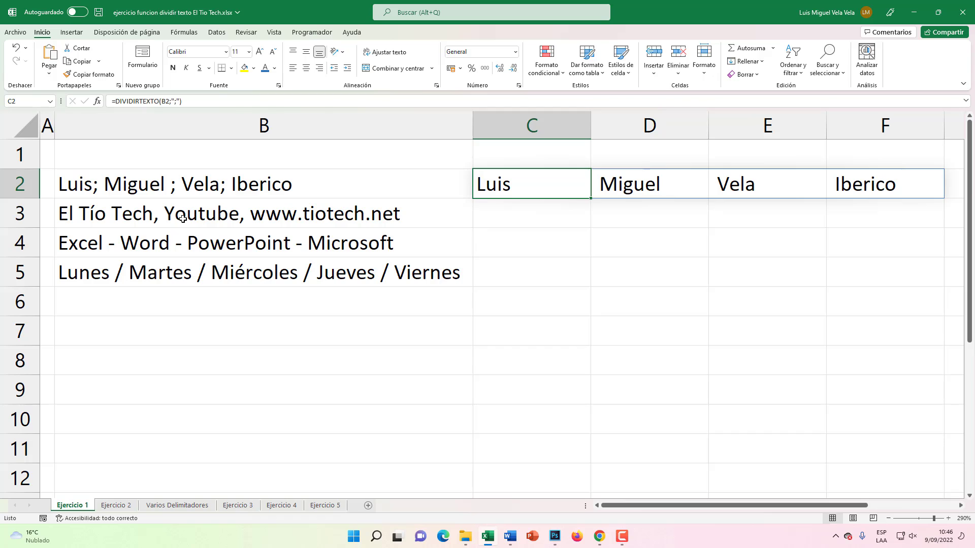
{"action": "left_click", "coordinate": [183, 218]}
{"action": "left_click", "coordinate": [525, 217]}
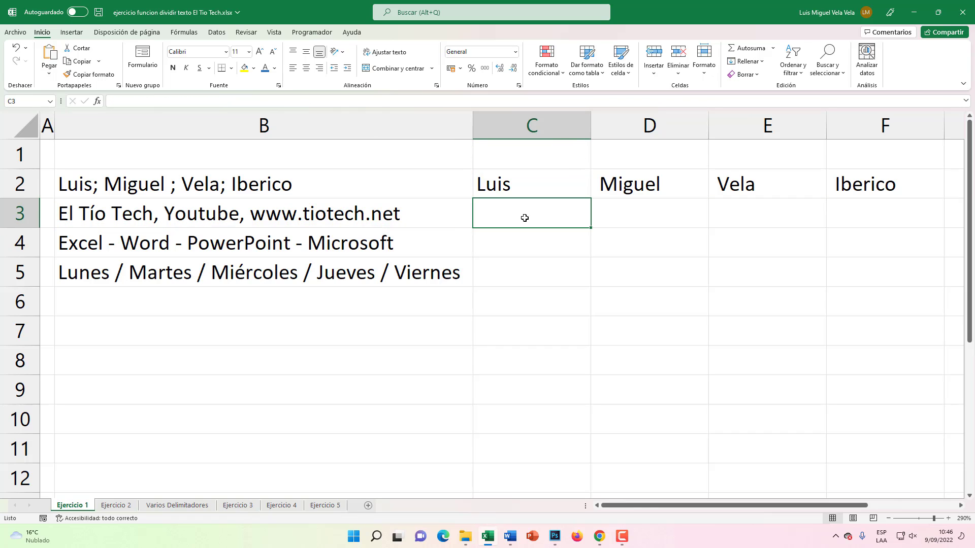
{"action": "double_click", "coordinate": [151, 218]}
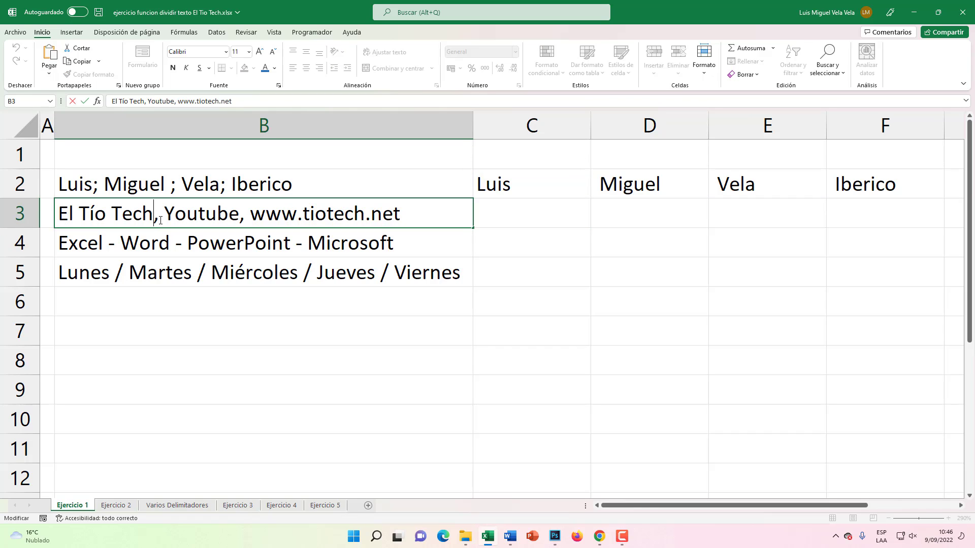
{"action": "left_click", "coordinate": [502, 220]}
{"action": "type", "text": "=div"}
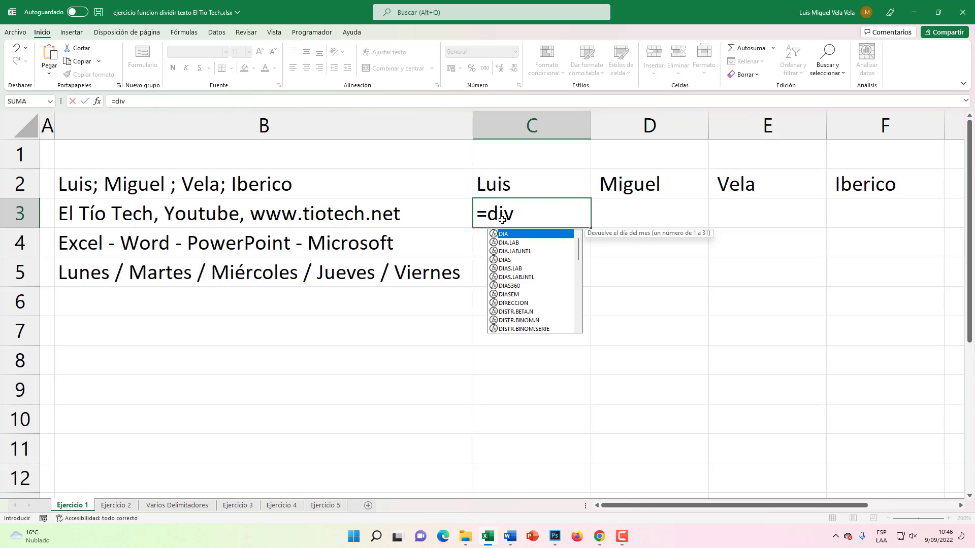
{"action": "type", "text": "idi"}
{"action": "key", "text": "Tab"}
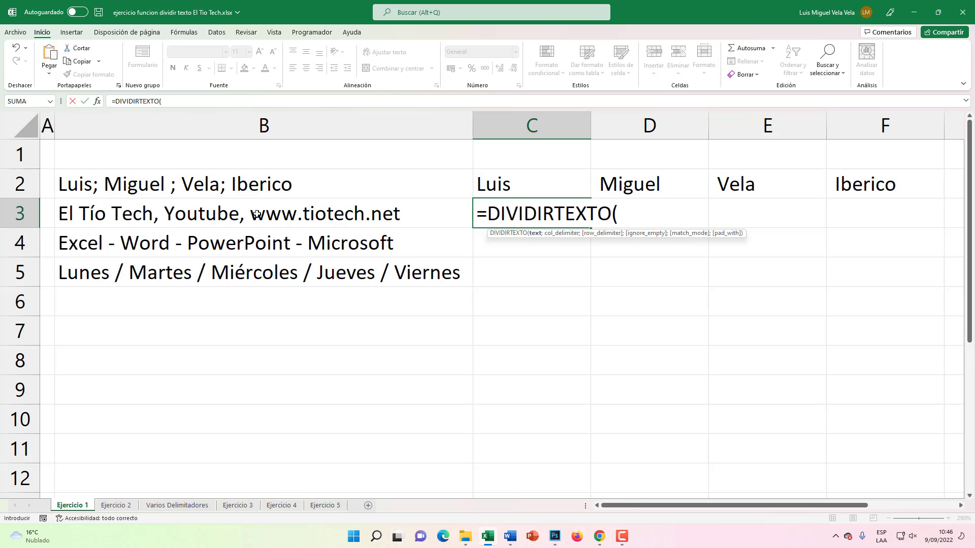
{"action": "left_click", "coordinate": [258, 213]}
{"action": "type", "text": ";"}
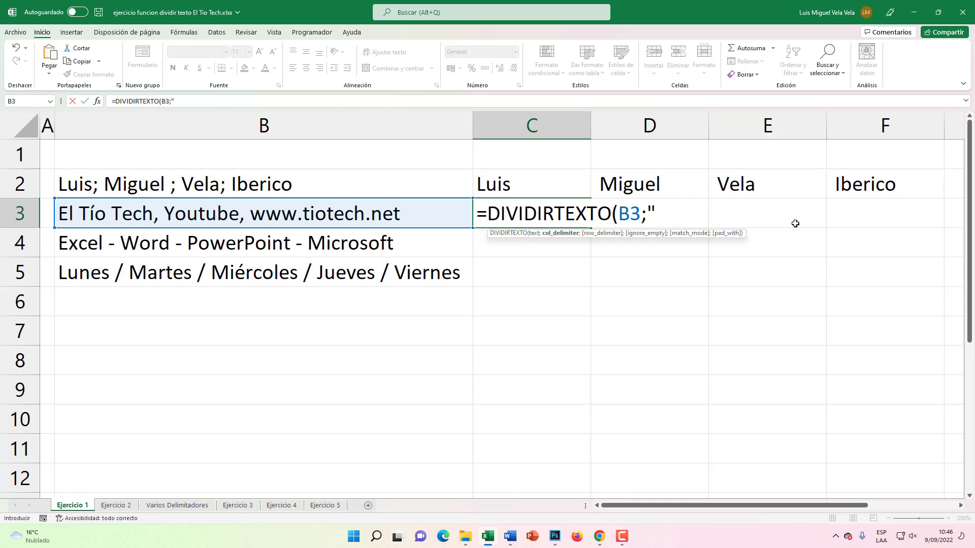
{"action": "type", "text": "\""}
{"action": "type", "text": ")"}
{"action": "key", "text": "Return"}
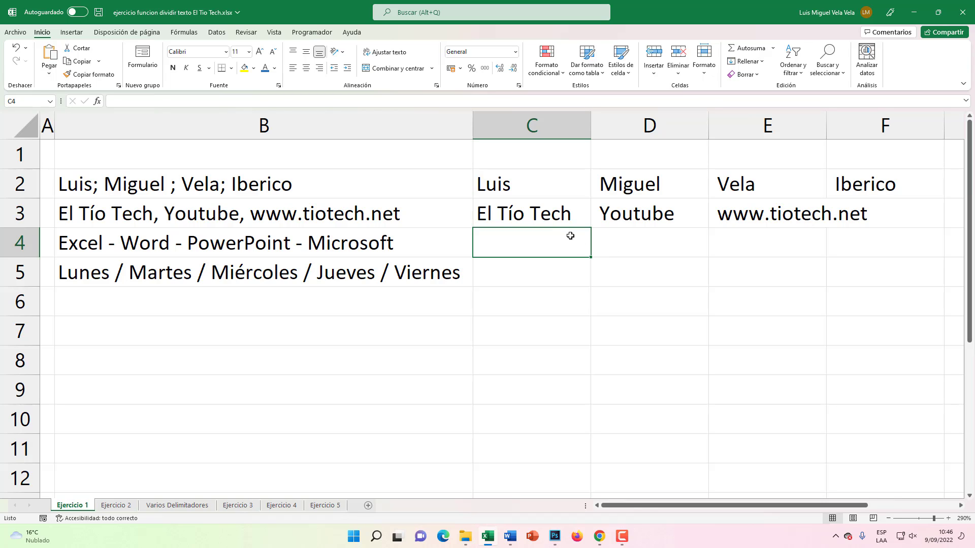
- Copy the C3 formula down to C4:C5 and change C4's delimiter to "-"
{"action": "left_click", "coordinate": [570, 214]}
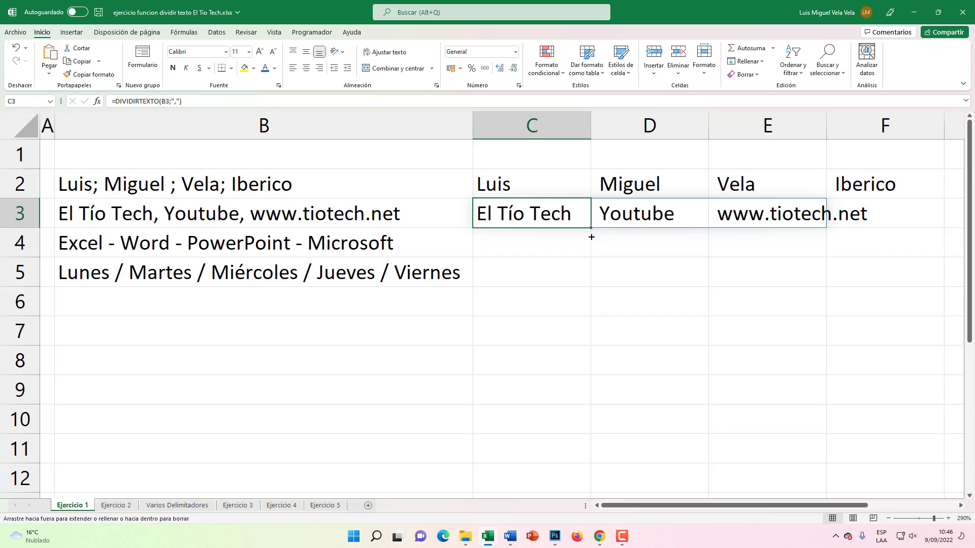
{"action": "left_click_drag", "start_coordinate": [591, 238], "coordinate": [591, 285]}
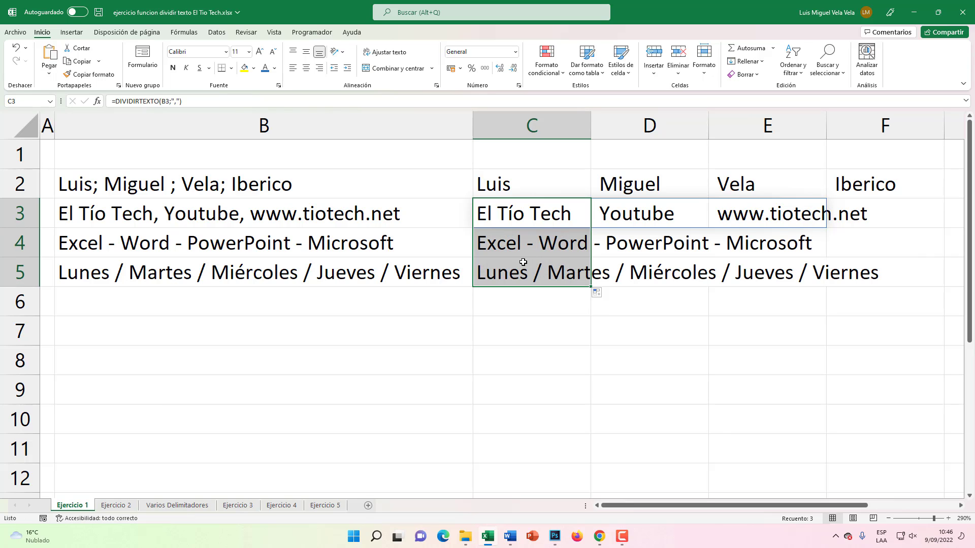
{"action": "left_click", "coordinate": [525, 243]}
{"action": "double_click", "coordinate": [509, 241]}
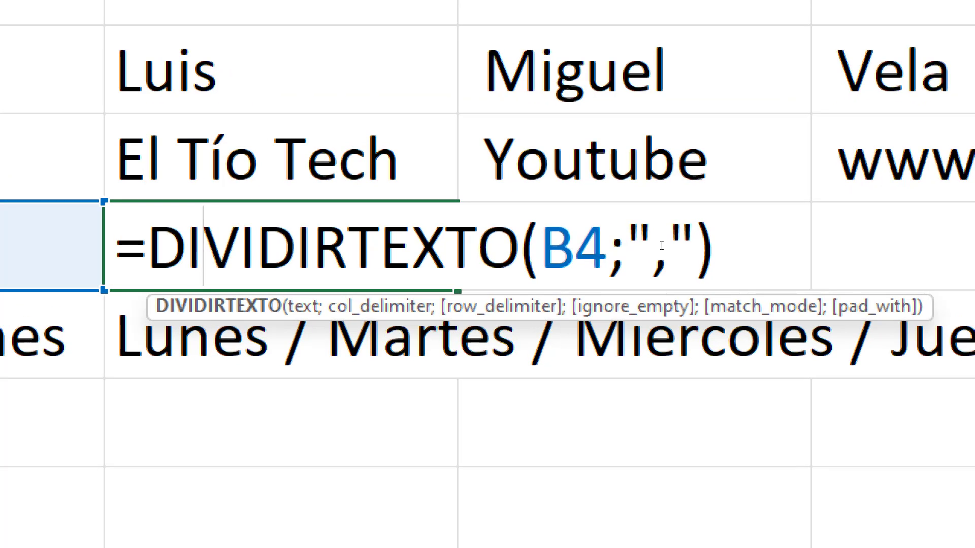
{"action": "left_click_drag", "start_coordinate": [655, 242], "coordinate": [660, 242]}
{"action": "type", "text": "-"}
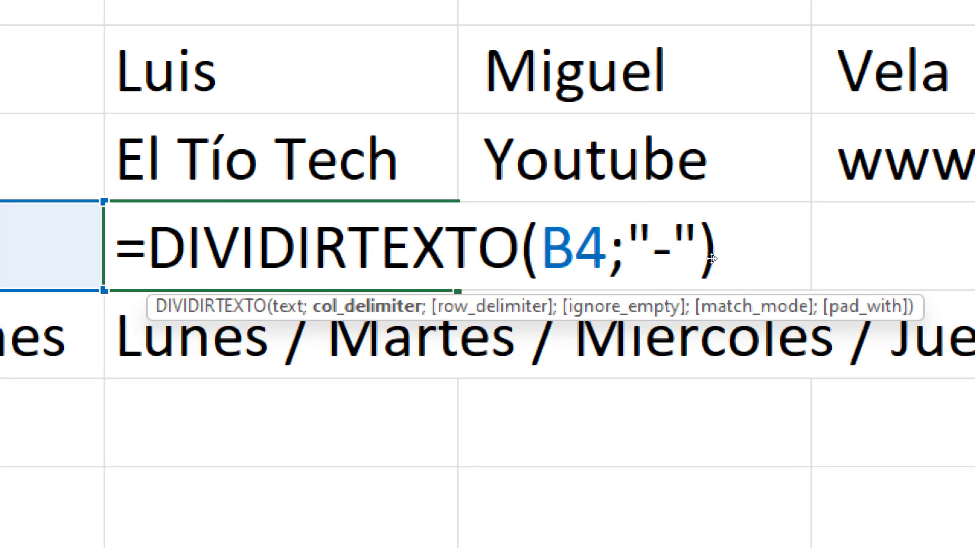
{"action": "key", "text": "Return"}
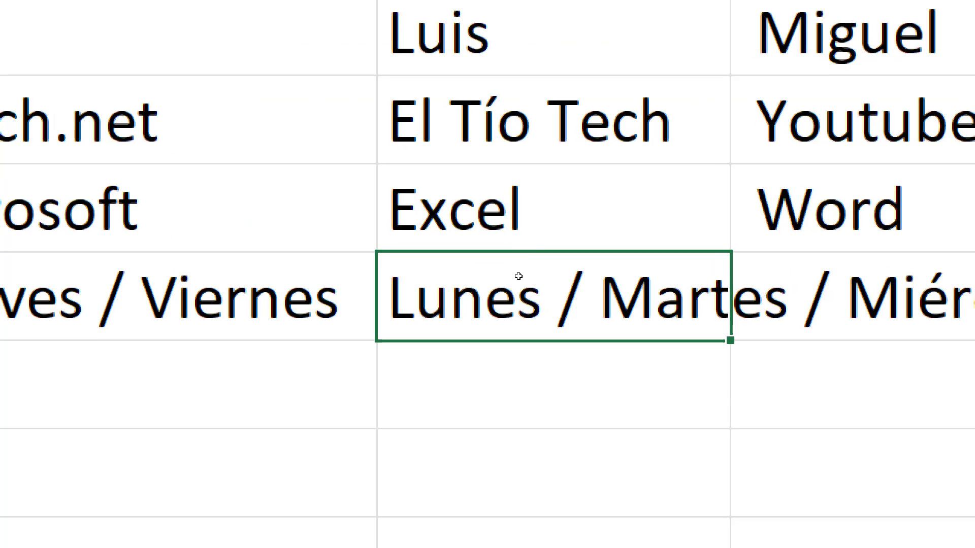
- Change C5's delimiter to "/" so Lunes through Viernes spill across row 5
{"action": "double_click", "coordinate": [525, 272]}
{"action": "key", "text": "End"}
{"action": "key", "text": "Left"}
{"action": "key", "text": "Left"}
{"action": "key", "text": "shift+Left"}
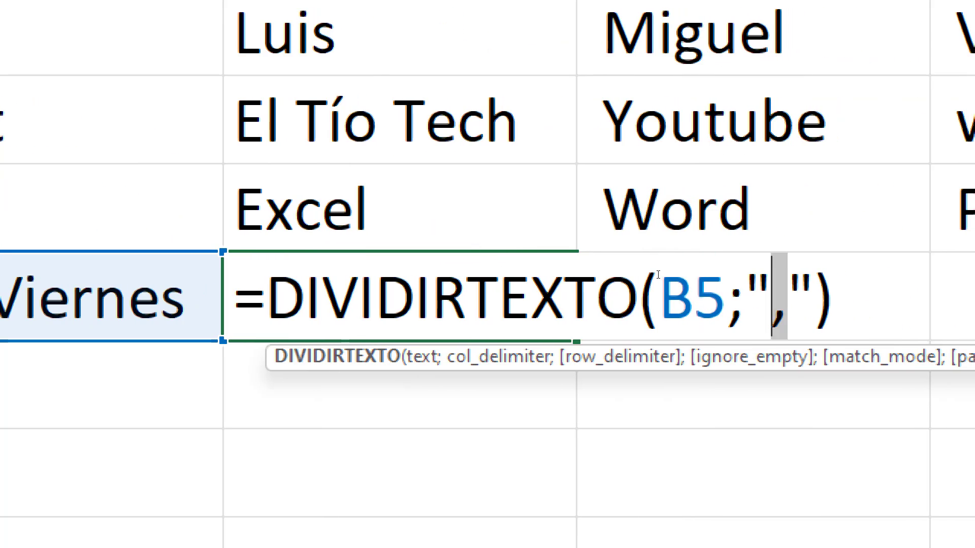
{"action": "type", "text": "/"}
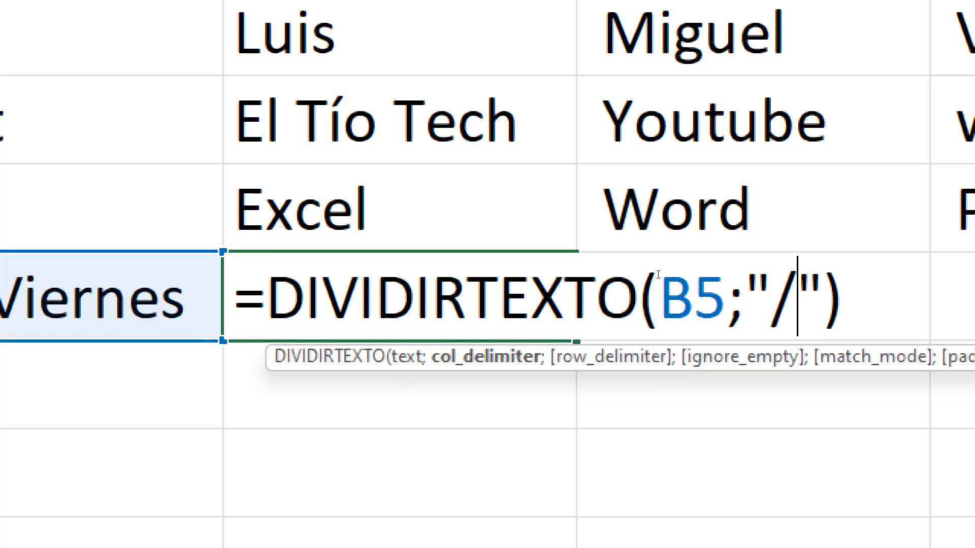
{"action": "key", "text": "Return"}
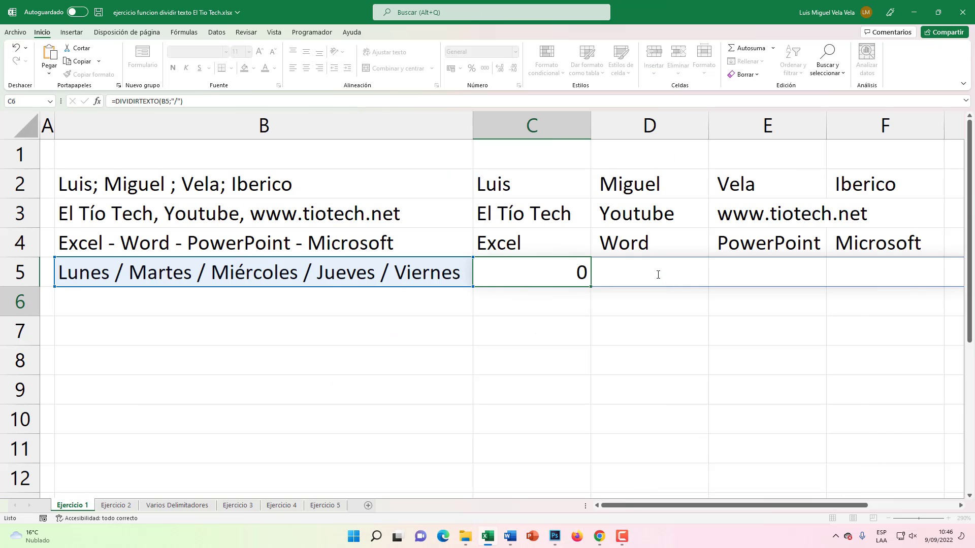
{"action": "left_click_drag", "start_coordinate": [705, 505], "coordinate": [772, 504]}
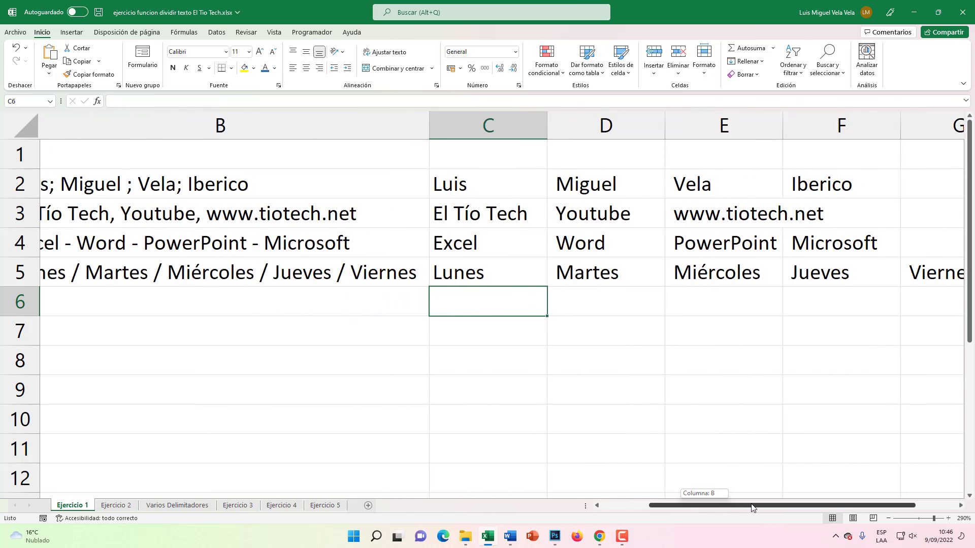
{"action": "left_click_drag", "start_coordinate": [772, 505], "coordinate": [749, 505]}
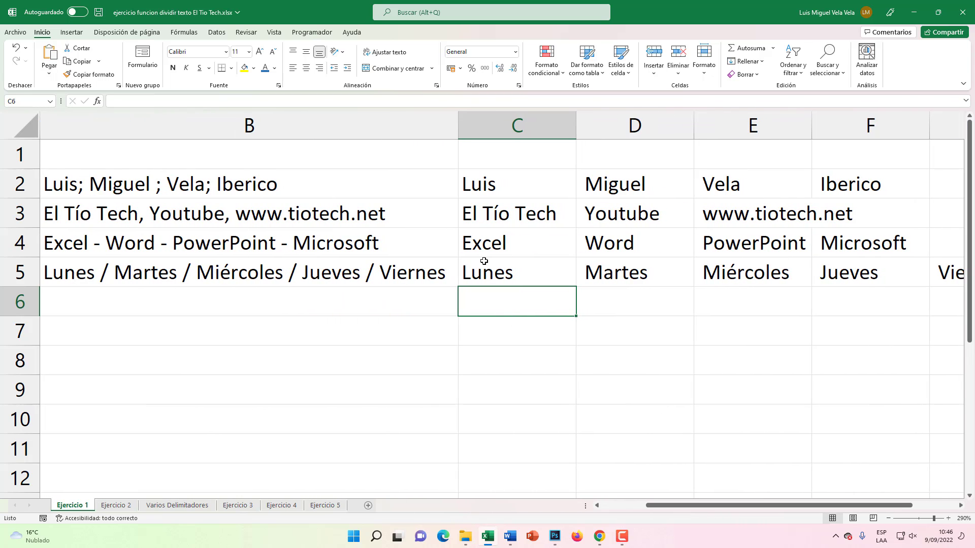
{"action": "left_click_drag", "start_coordinate": [675, 506], "coordinate": [631, 507]}
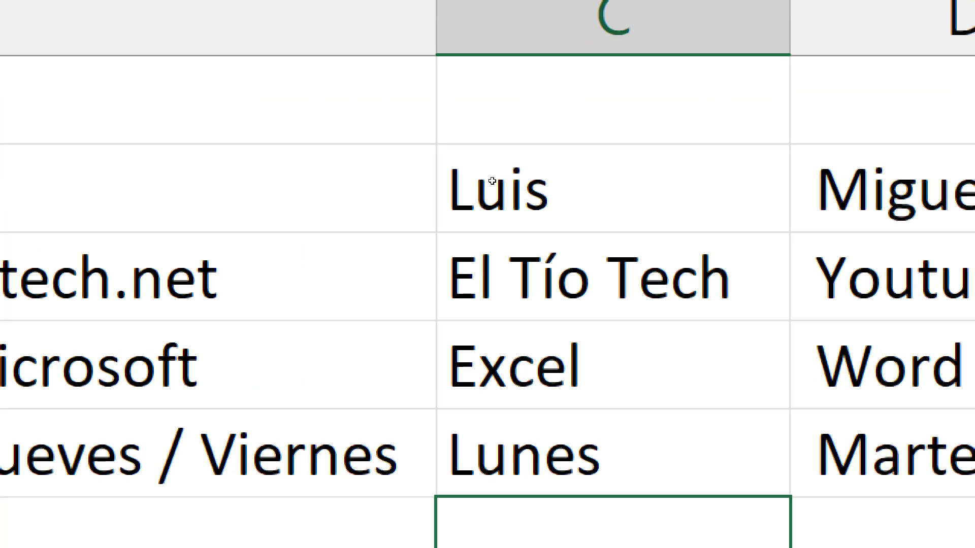
- Wrap the C2 and C3 split formulas in ESPACIOS to trim the spaces
{"action": "double_click", "coordinate": [492, 182]}
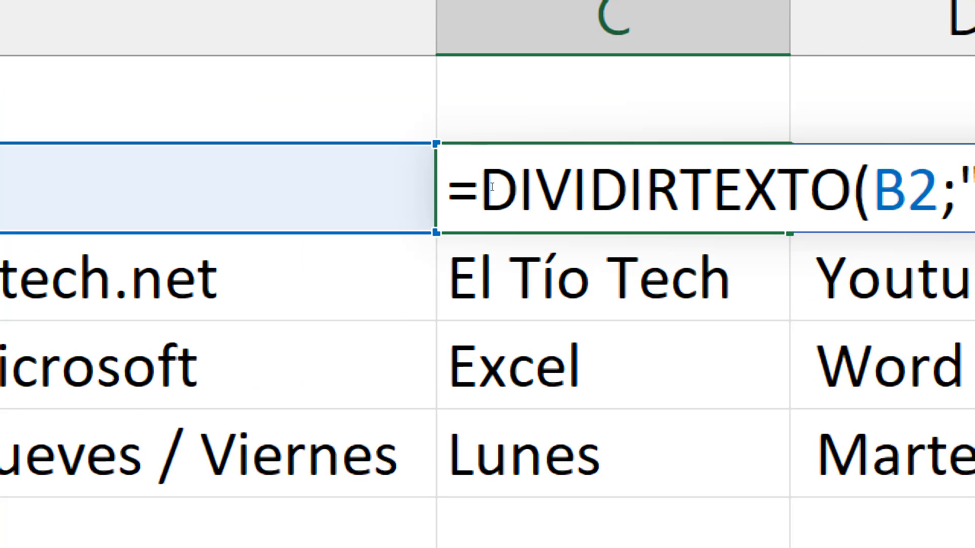
{"action": "type", "text": "espacios"}
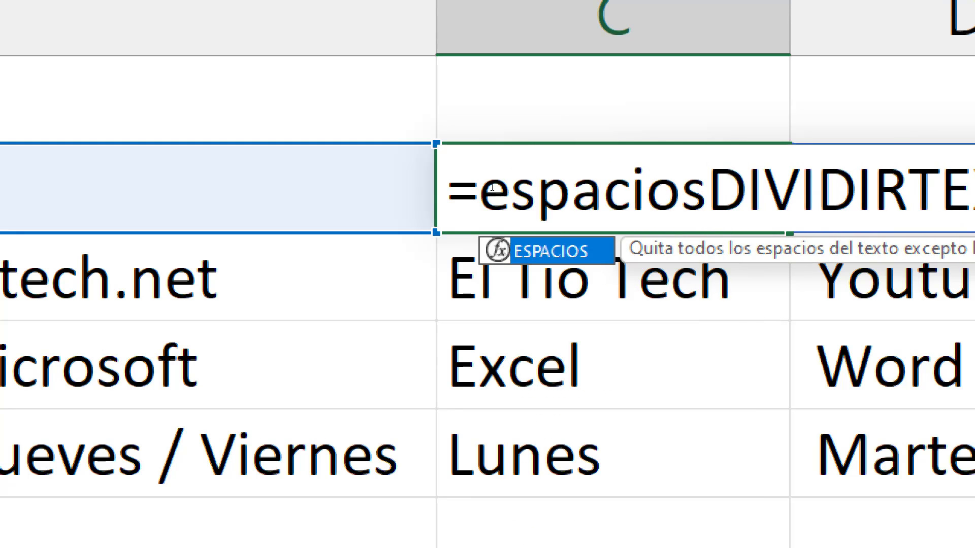
{"action": "key", "text": "Tab"}
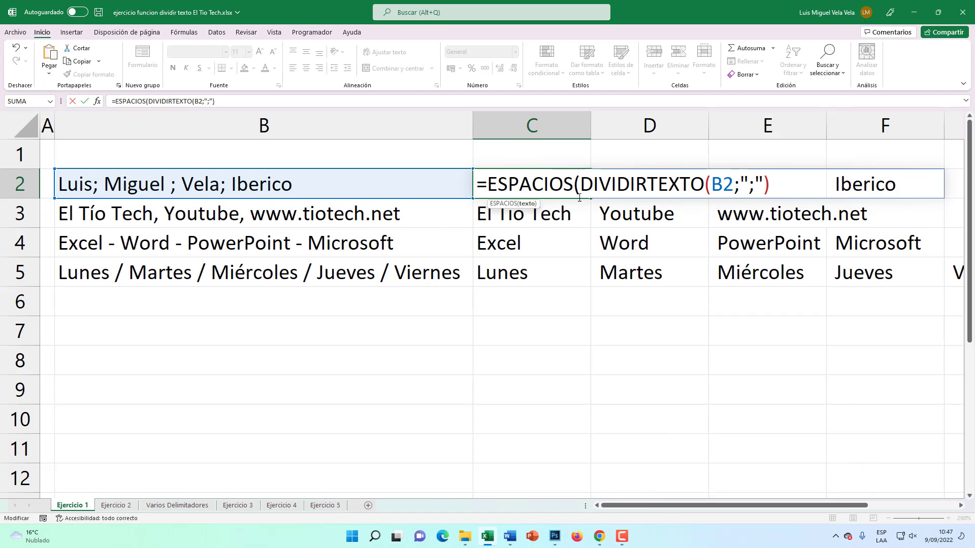
{"action": "type", "text": ")"}
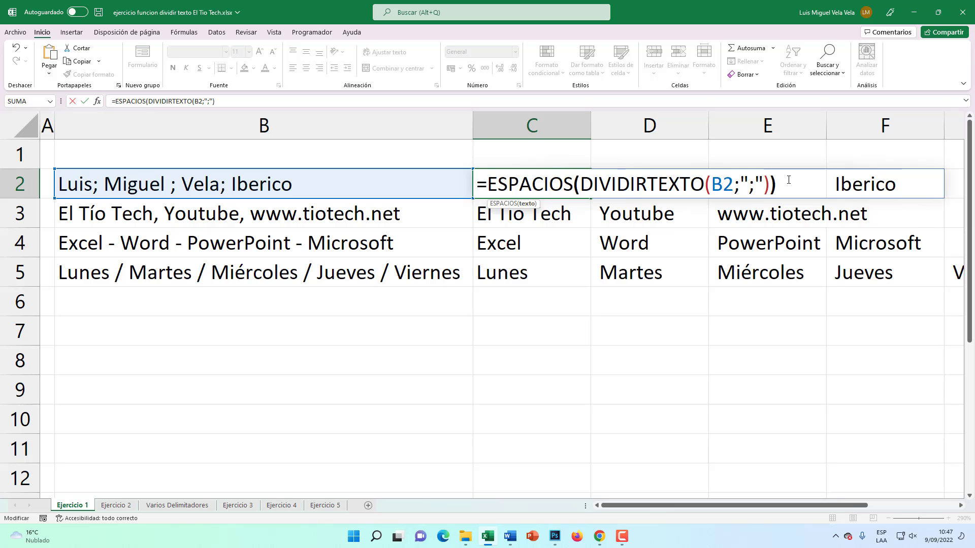
{"action": "key", "text": "Return"}
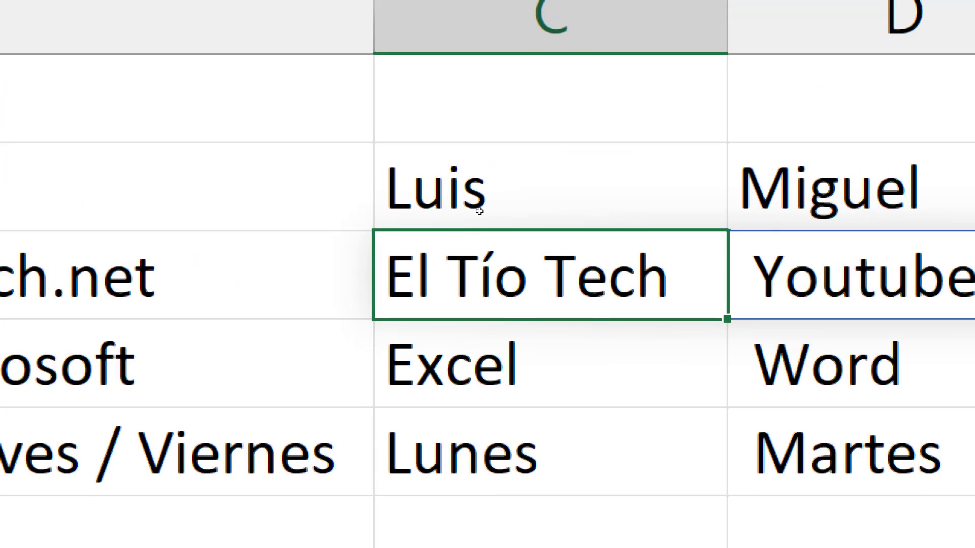
{"action": "key", "text": "F2"}
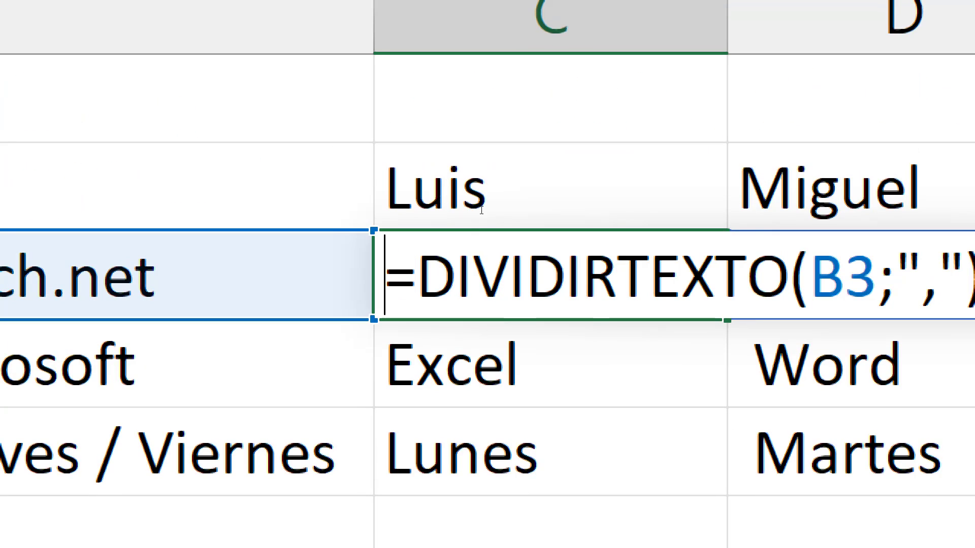
{"action": "key", "text": "Right"}
{"action": "type", "text": "espacio"}
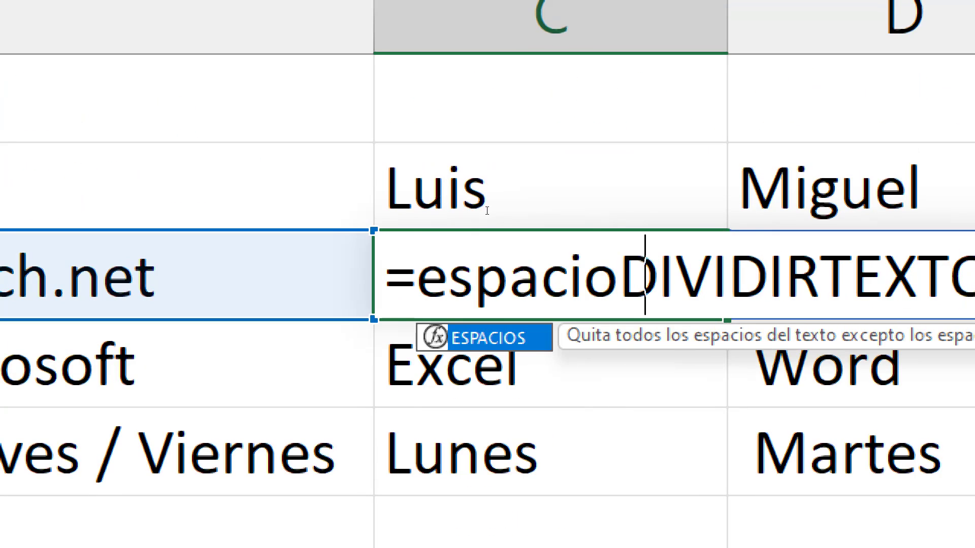
{"action": "type", "text": "s("}
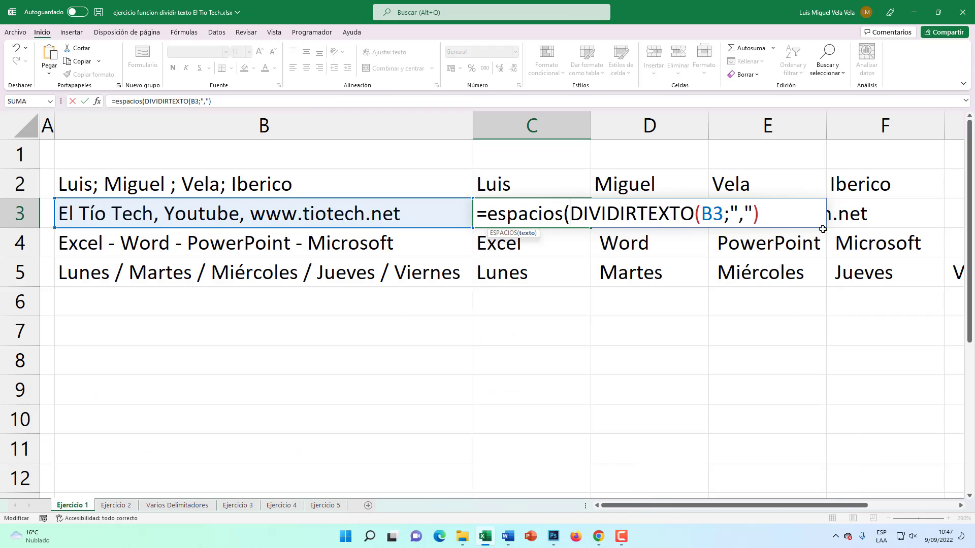
{"action": "type", "text": ")"}
{"action": "key", "text": "Return"}
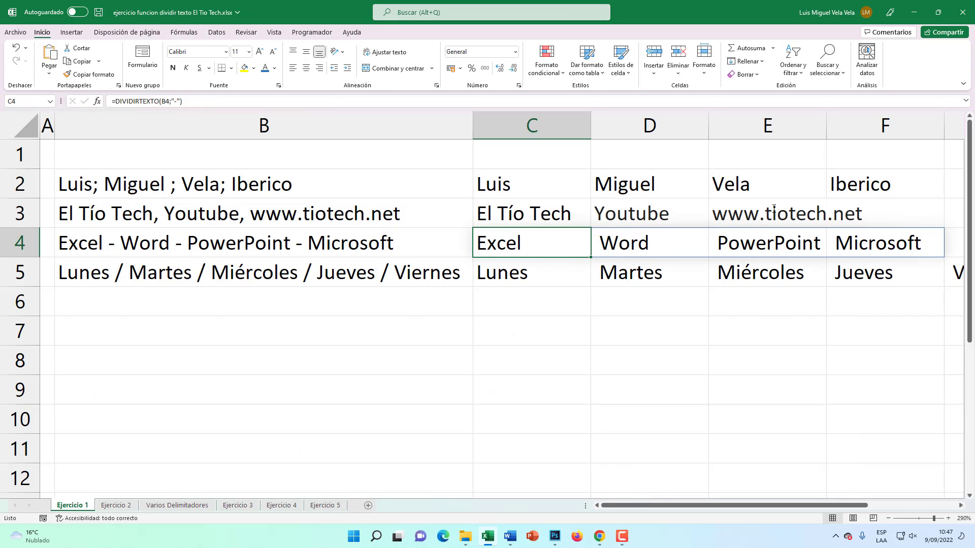
- Wrap the C4 and C5 split formulas in ESPACIOS as well
{"action": "double_click", "coordinate": [514, 249]}
{"action": "left_click", "coordinate": [491, 243]}
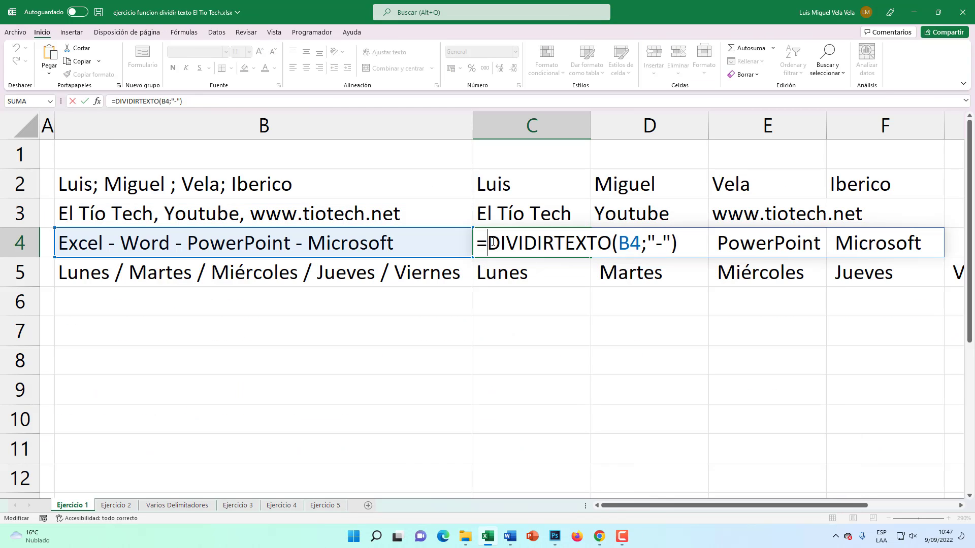
{"action": "type", "text": "espacios("}
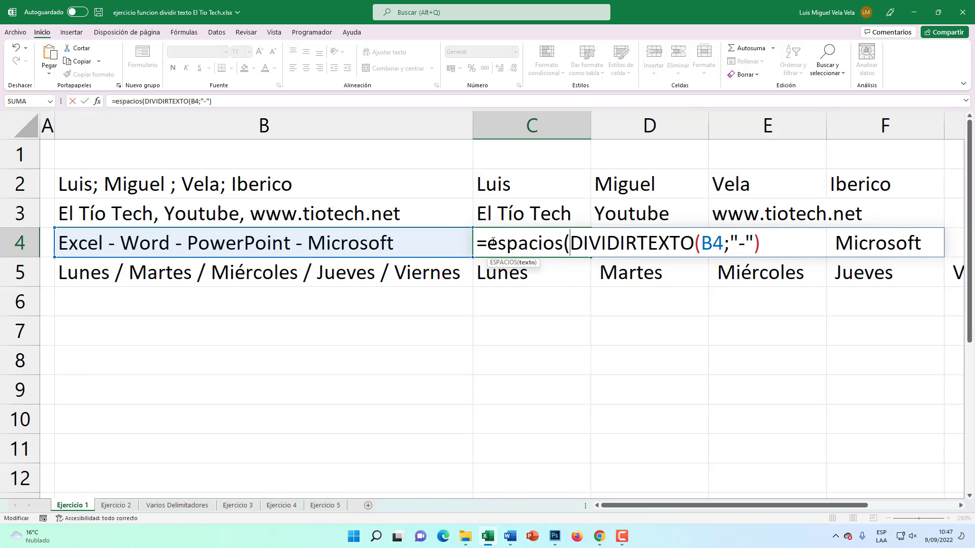
{"action": "type", "text": ")"}
{"action": "key", "text": "Return"}
{"action": "double_click", "coordinate": [495, 276]}
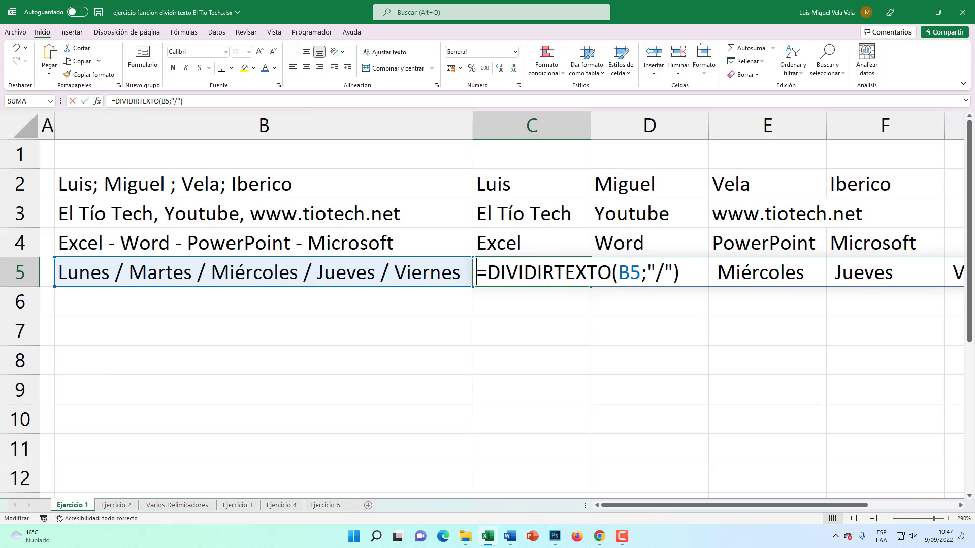
{"action": "type", "text": "espac"}
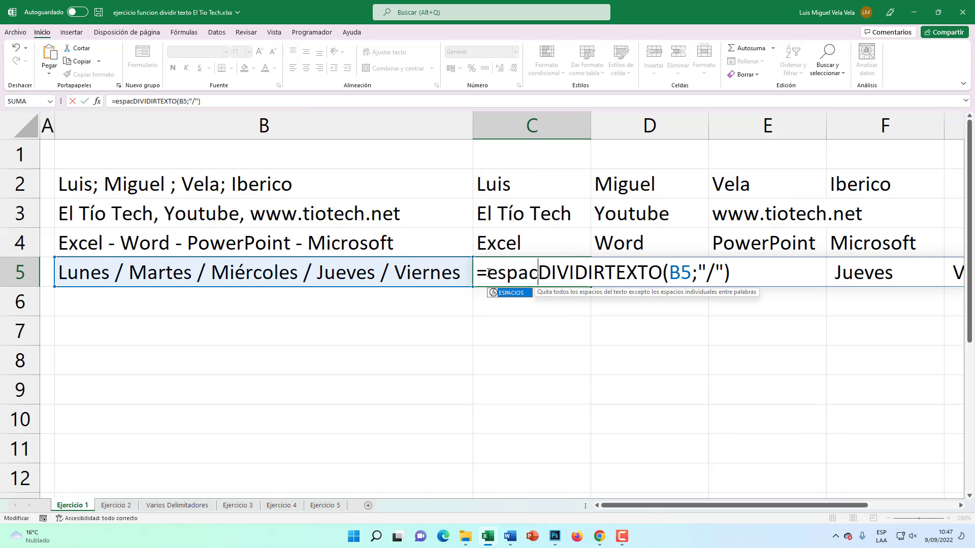
{"action": "type", "text": "ios"}
{"action": "key", "text": "Tab"}
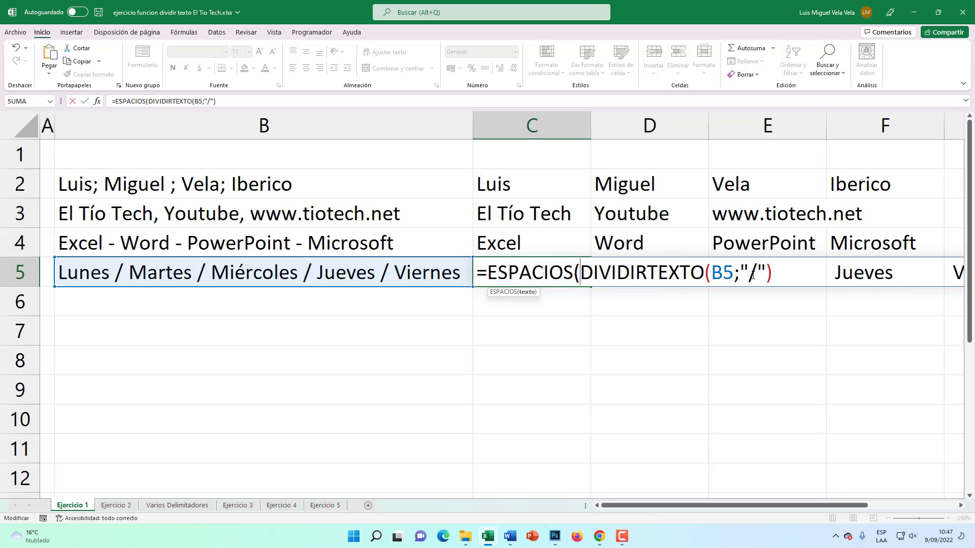
{"action": "type", "text": ")"}
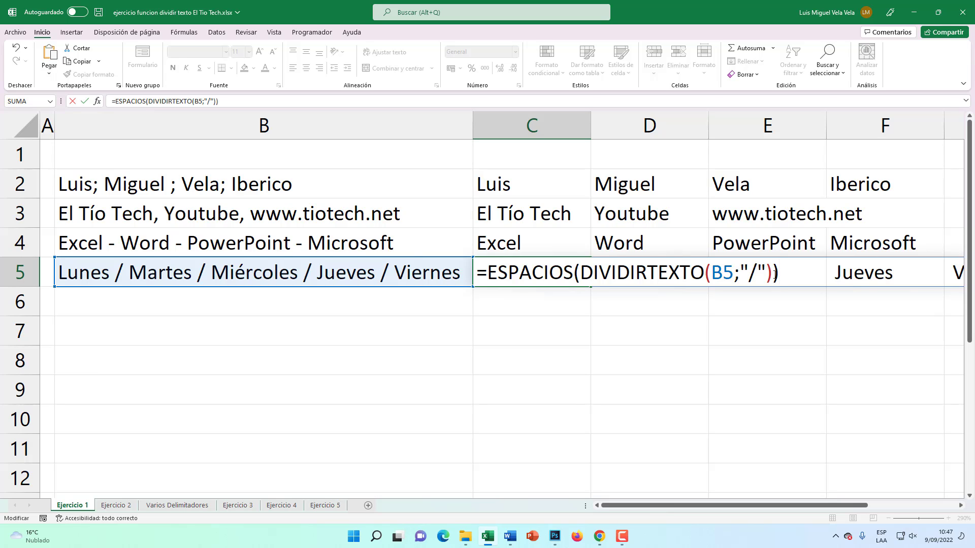
{"action": "key", "text": "Return"}
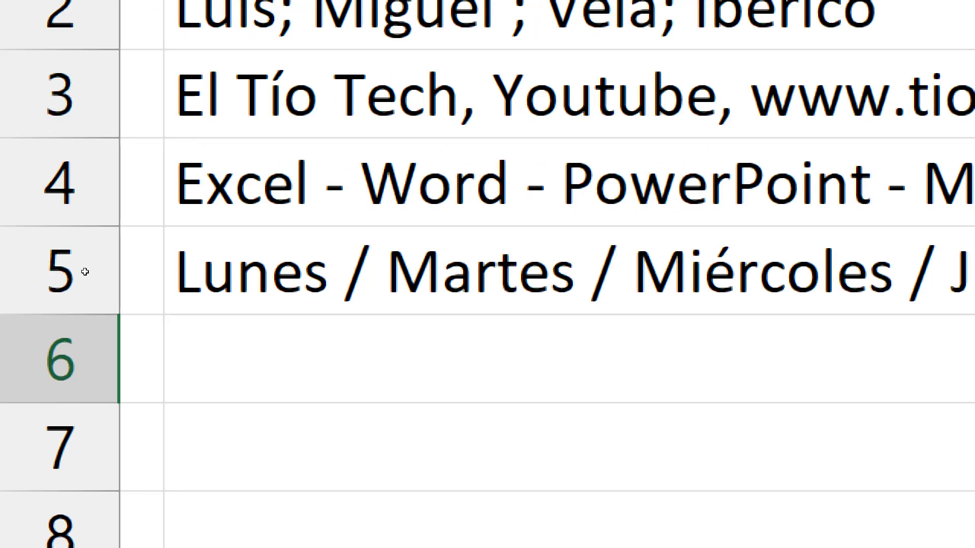
- Check the spaces around the slashes in B5, then switch to the Ejercicio 2 sheet
{"action": "left_click", "coordinate": [138, 272]}
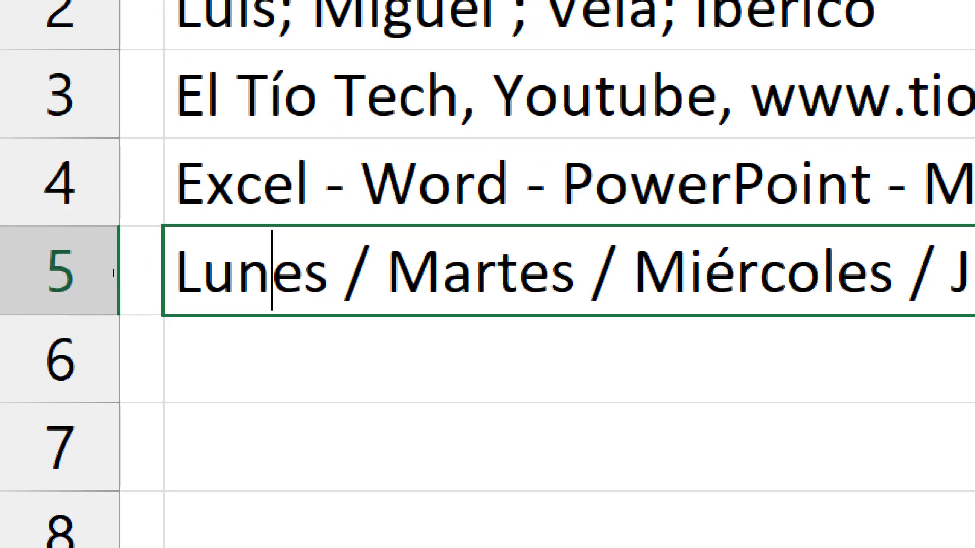
{"action": "key", "text": "Home"}
{"action": "key", "text": "shift+Right"}
{"action": "key", "text": "shift+Right"}
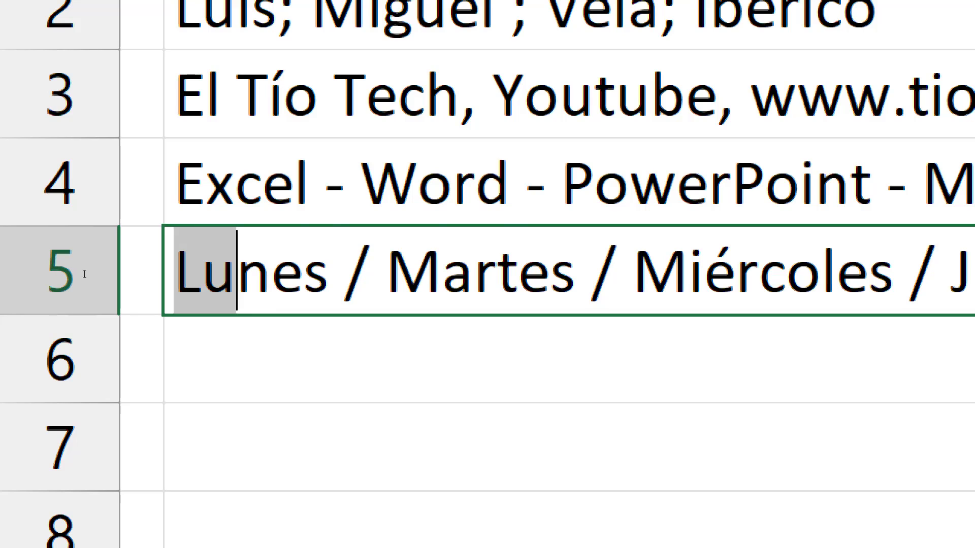
{"action": "key", "text": "shift+Right"}
{"action": "key", "text": "shift+Right"}
{"action": "key", "text": "shift+Right"}
{"action": "key", "text": "Right"}
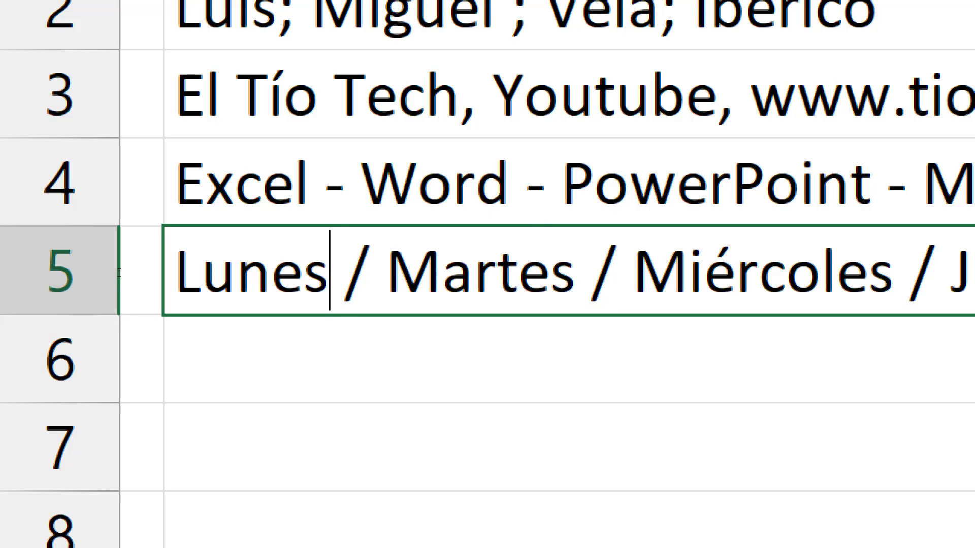
{"action": "key", "text": "shift+Right"}
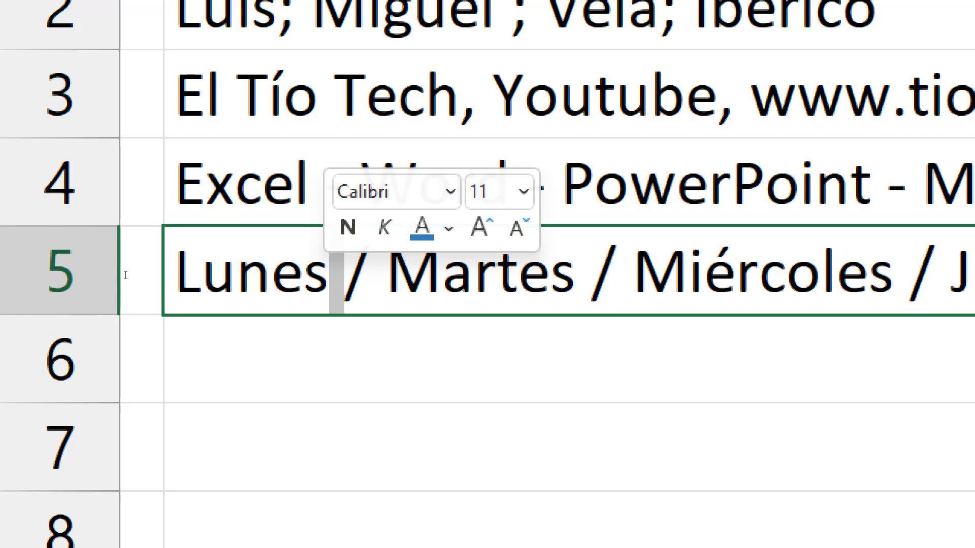
{"action": "key", "text": "Right"}
{"action": "key", "text": "Right"}
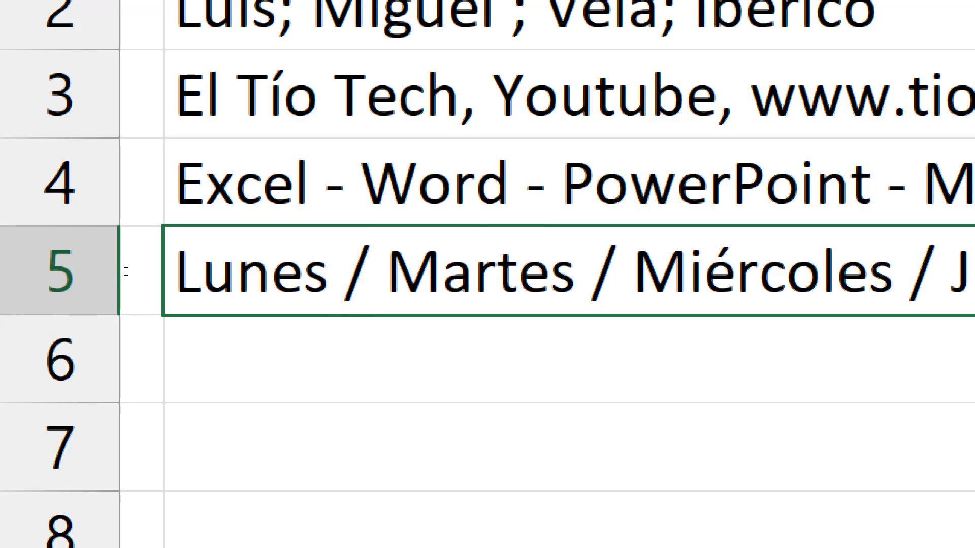
{"action": "key", "text": "shift+Right"}
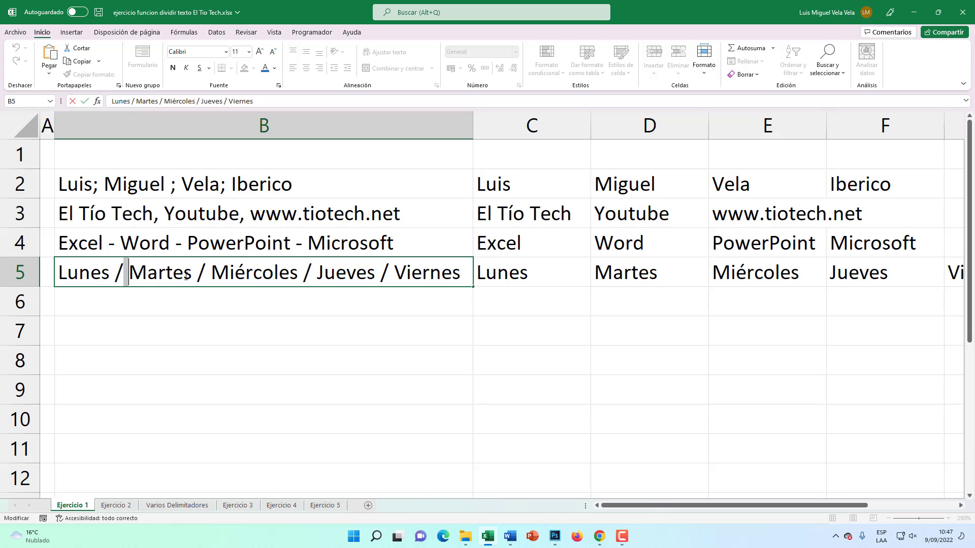
{"action": "key", "text": "Escape"}
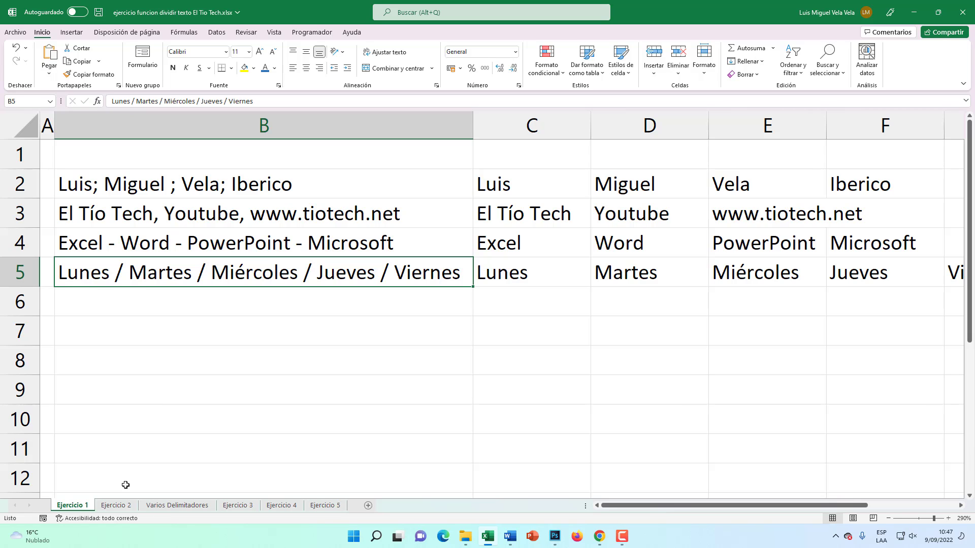
{"action": "left_click", "coordinate": [117, 504]}
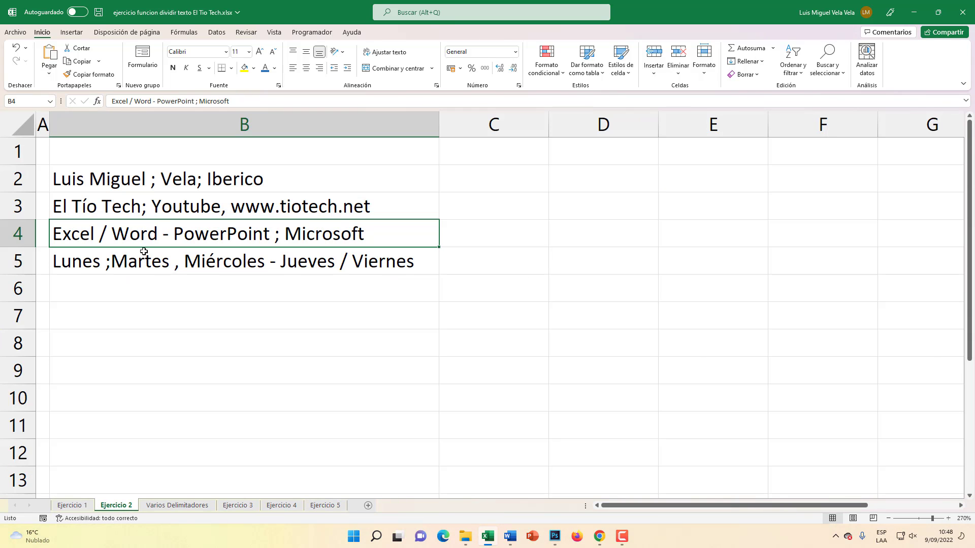
{"action": "left_click", "coordinate": [140, 171]}
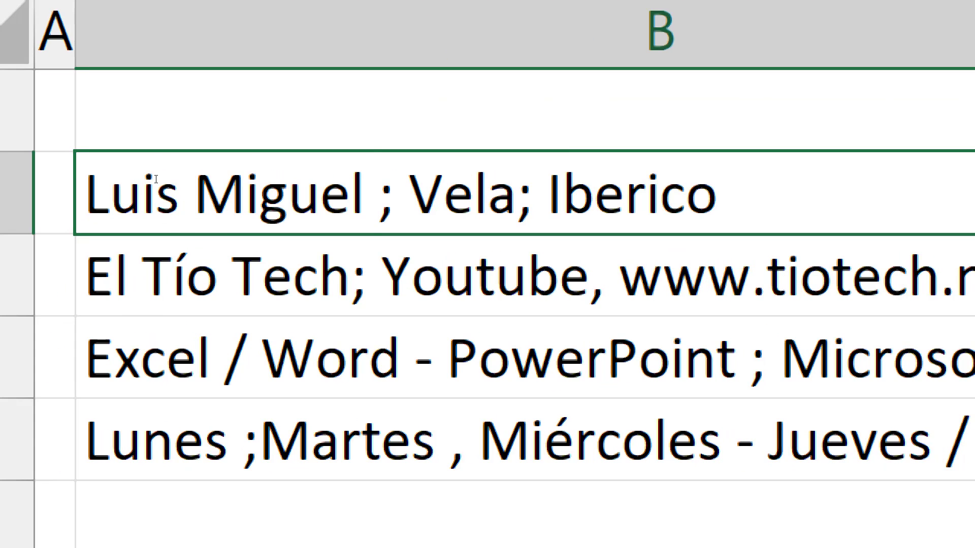
{"action": "left_click_drag", "start_coordinate": [396, 193], "coordinate": [378, 193]}
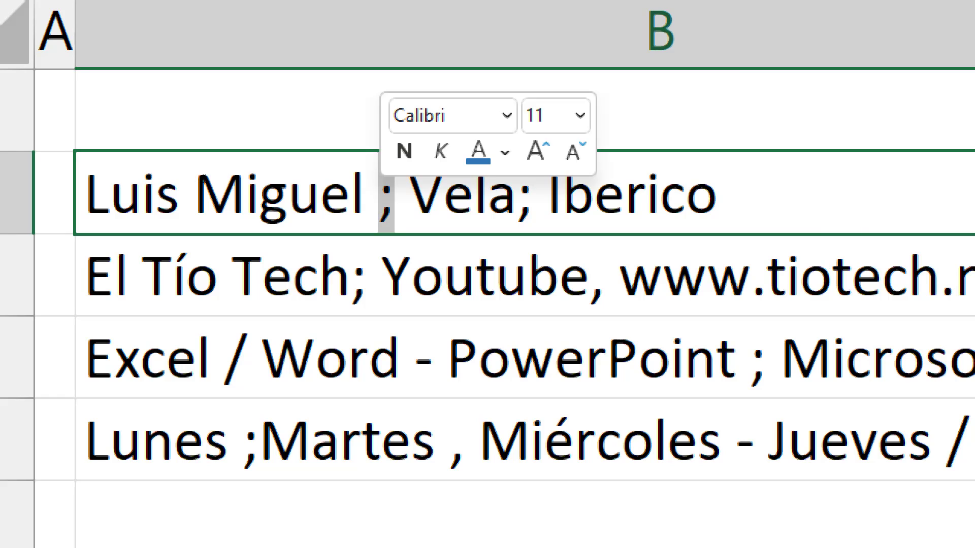
{"action": "left_click_drag", "start_coordinate": [533, 193], "coordinate": [517, 193]}
{"action": "key", "text": "Left"}
{"action": "key", "text": "Left"}
{"action": "key", "text": "Left"}
{"action": "key", "text": "Right"}
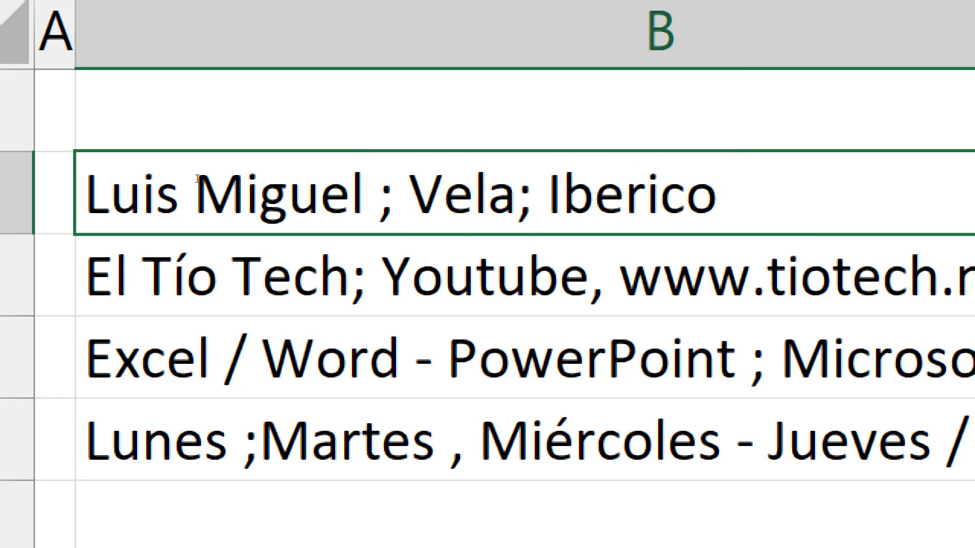
{"action": "key", "text": "shift+Left"}
{"action": "key", "text": "shift+Left"}
{"action": "key", "text": "shift+Left"}
{"action": "key", "text": "shift+Left"}
{"action": "key", "text": "Left"}
{"action": "key", "text": "Left"}
{"action": "key", "text": "Left"}
{"action": "key", "text": "shift+Left"}
{"action": "key", "text": "shift+Left"}
{"action": "key", "text": "shift+Left"}
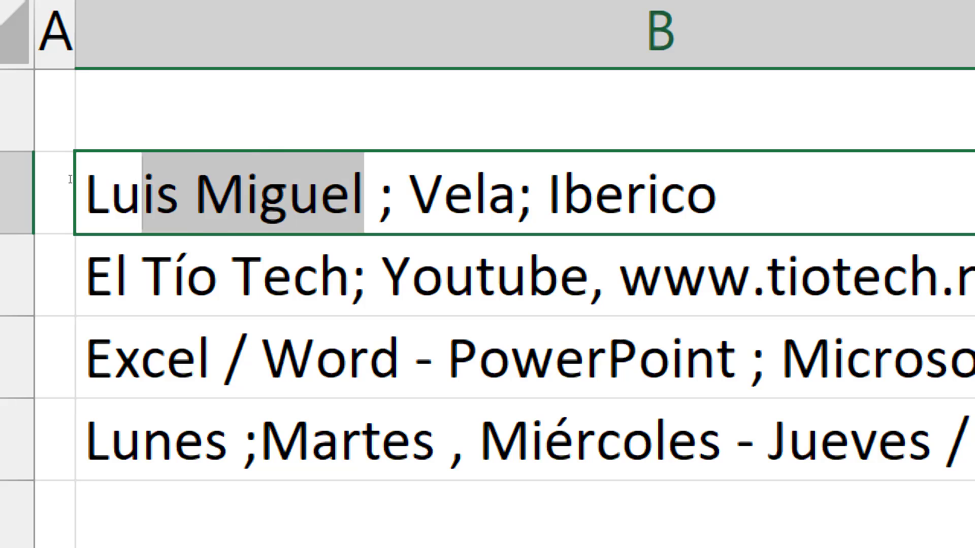
{"action": "left_click", "coordinate": [70, 179], "text": "shift"}
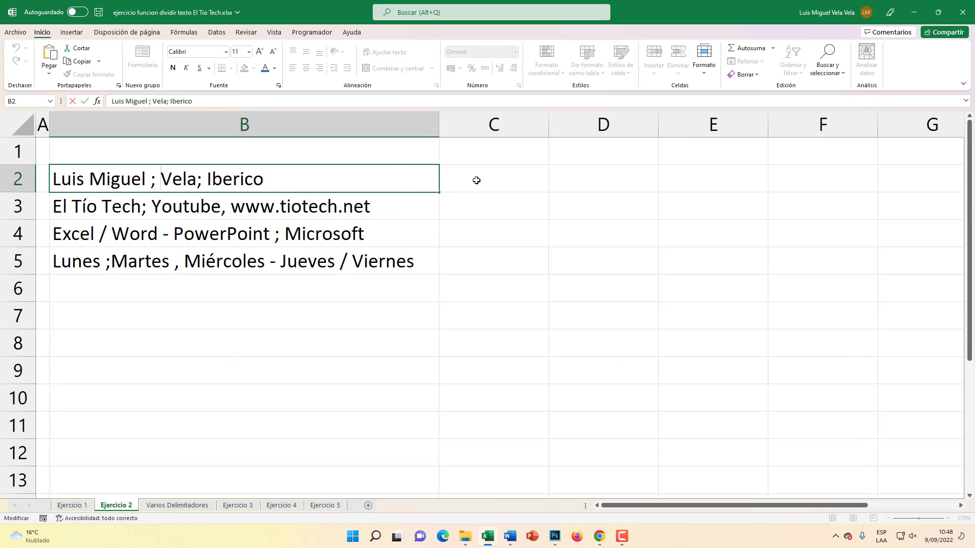
{"action": "left_click", "coordinate": [476, 180]}
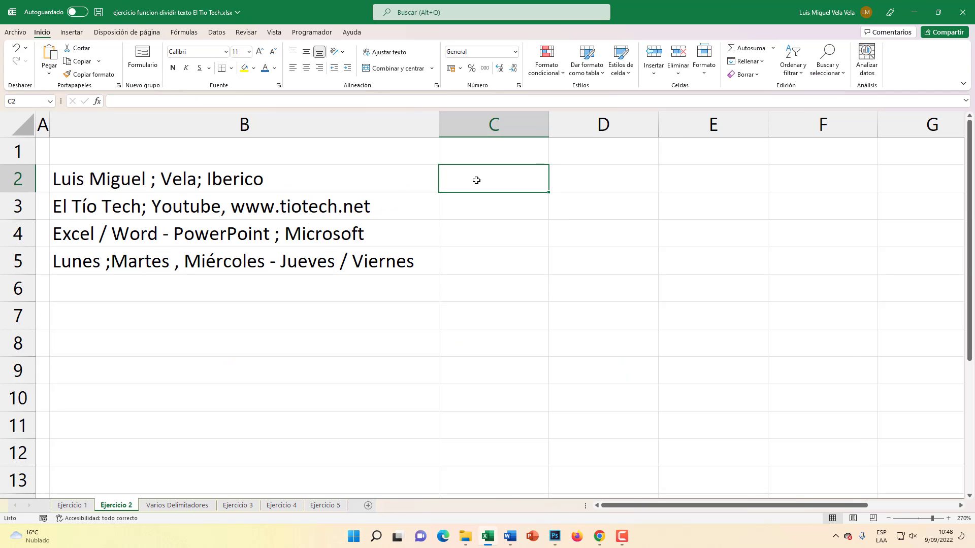
{"action": "type", "text": "=div"}
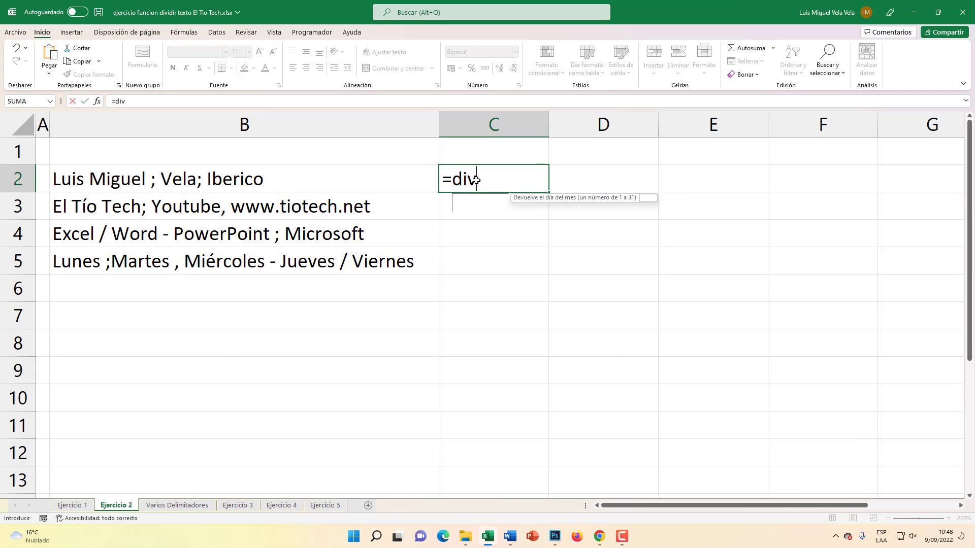
{"action": "type", "text": "idir"}
{"action": "key", "text": "Tab"}
{"action": "left_click", "coordinate": [217, 173]}
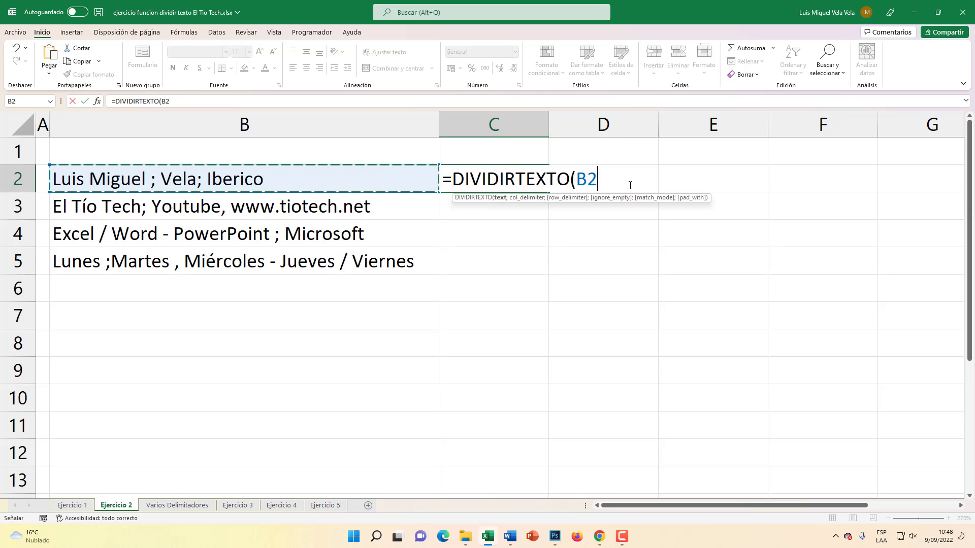
{"action": "type", "text": ";"}
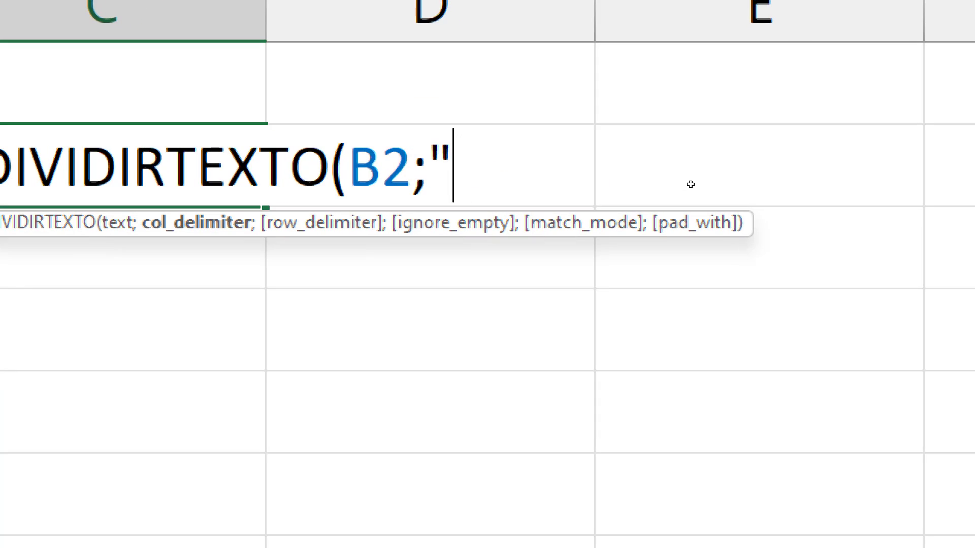
{"action": "type", "text": ";"}
{"action": "type", "text": "\")"}
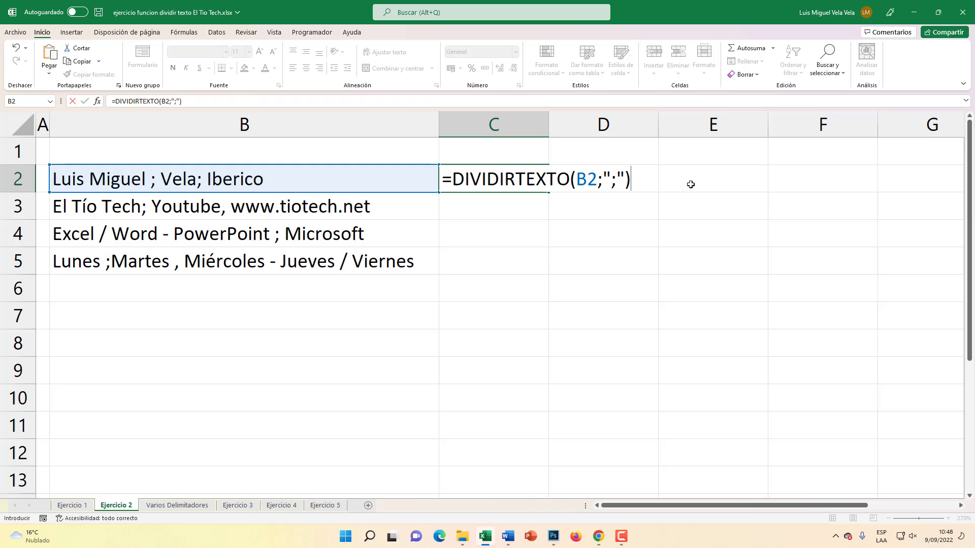
{"action": "key", "text": "Return"}
{"action": "left_click", "coordinate": [528, 172]}
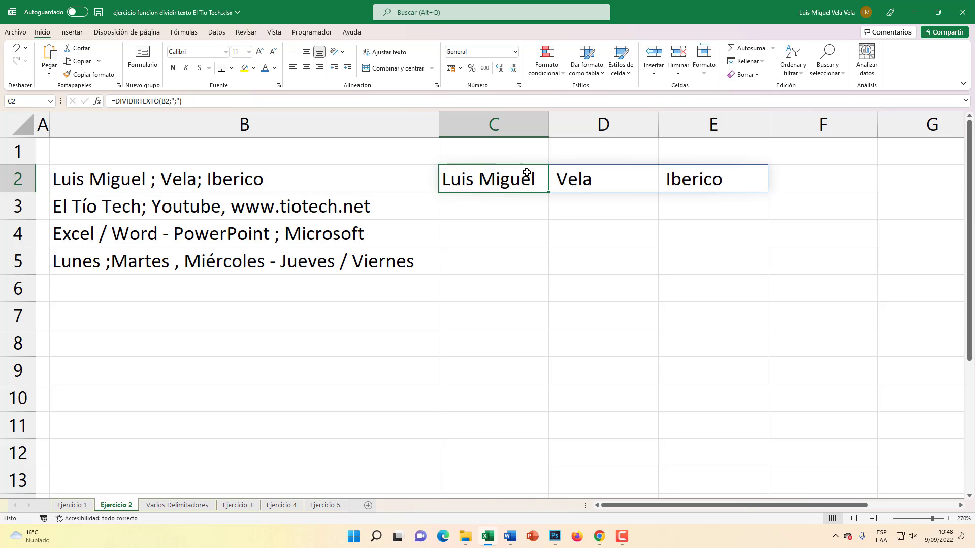
{"action": "left_click", "coordinate": [581, 178]}
{"action": "left_click", "coordinate": [705, 181]}
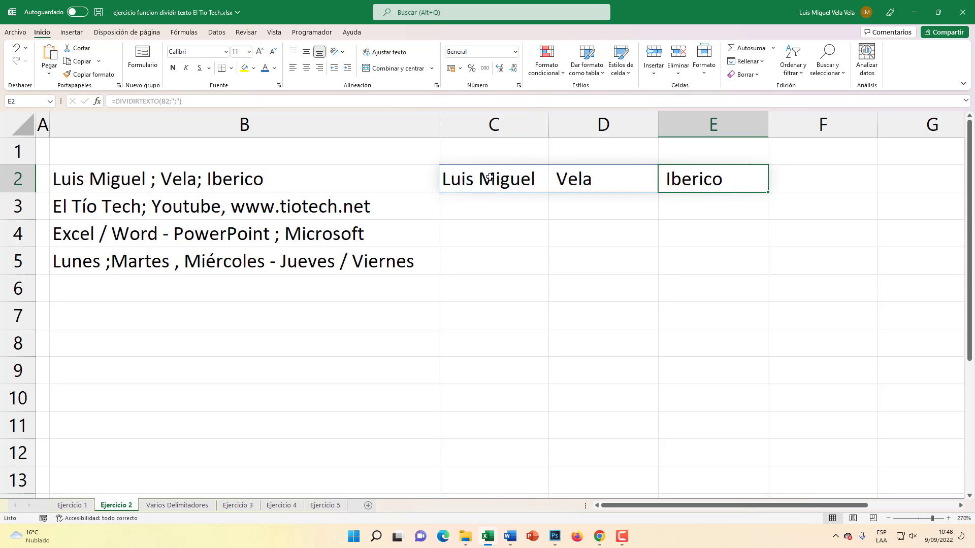
- Inspect the mixed semicolon and comma separators in B3's text
{"action": "left_click", "coordinate": [194, 208]}
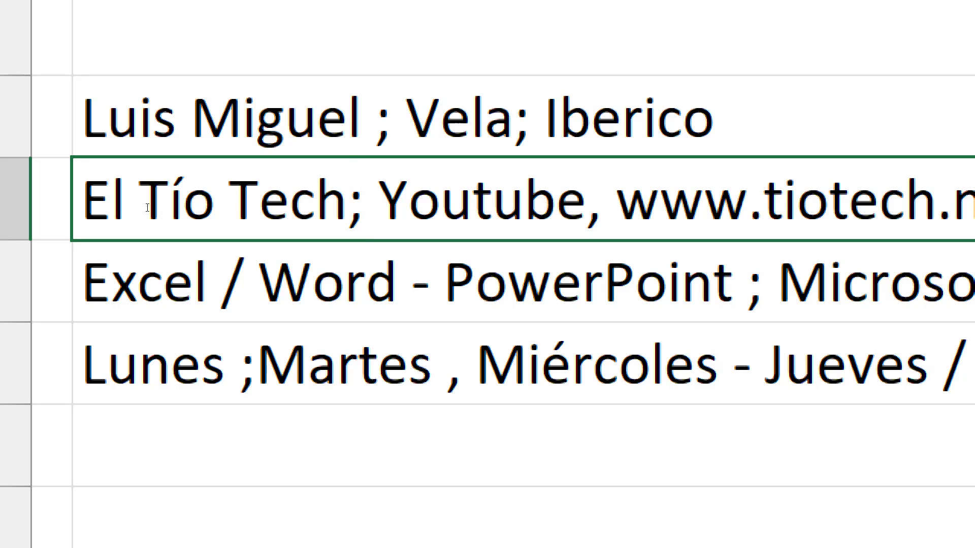
{"action": "left_click_drag", "start_coordinate": [348, 203], "coordinate": [362, 203]}
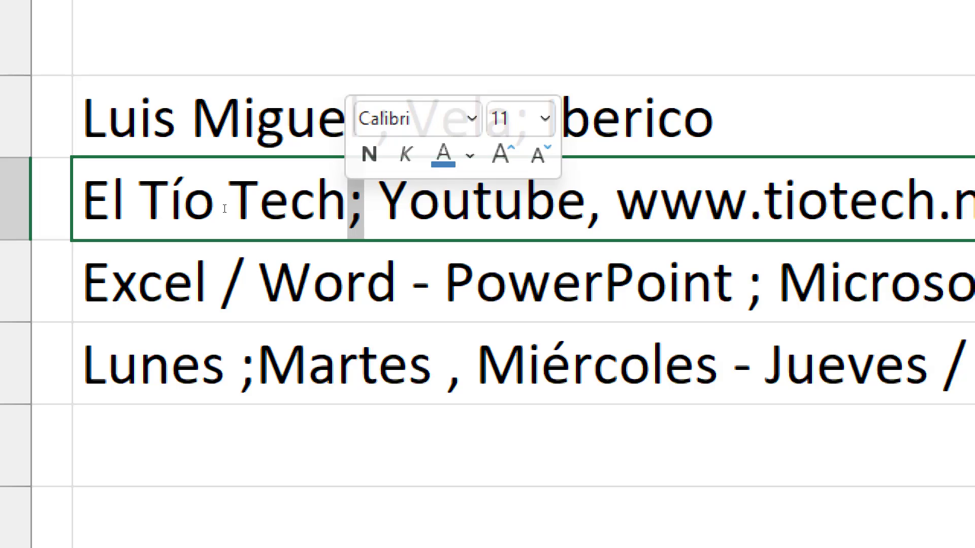
{"action": "key", "text": "Right"}
{"action": "key", "text": "Right"}
{"action": "key", "text": "Right"}
{"action": "key", "text": "shift+Right"}
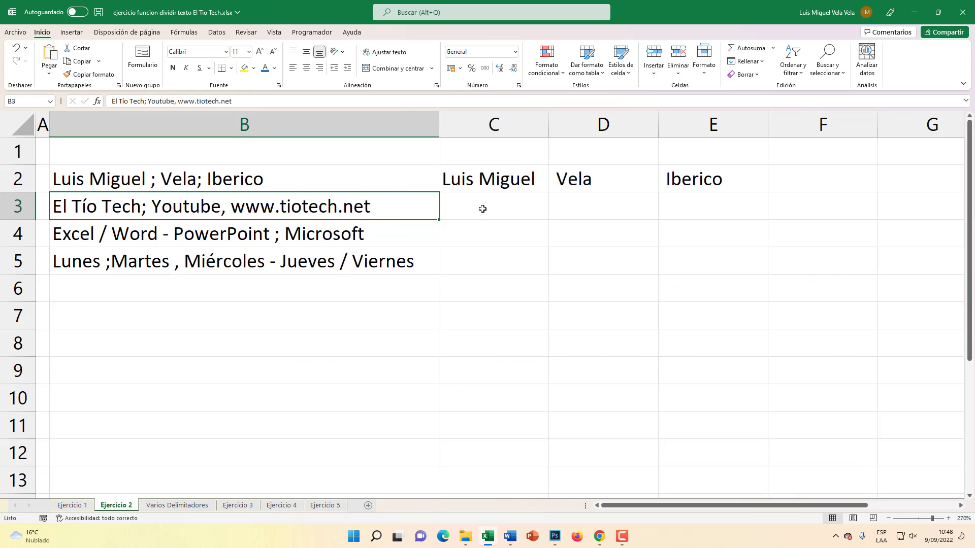
{"action": "left_click", "coordinate": [482, 209]}
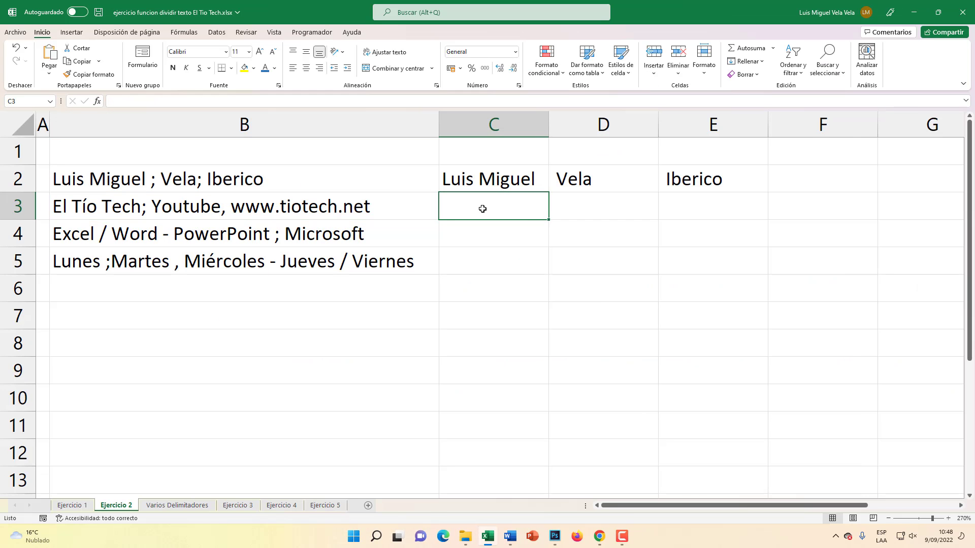
- Enter =DIVIDIRTEXTO(B3;";";",") in C3, breaking columns at semicolons and rows at commas
{"action": "type", "text": "=divid"}
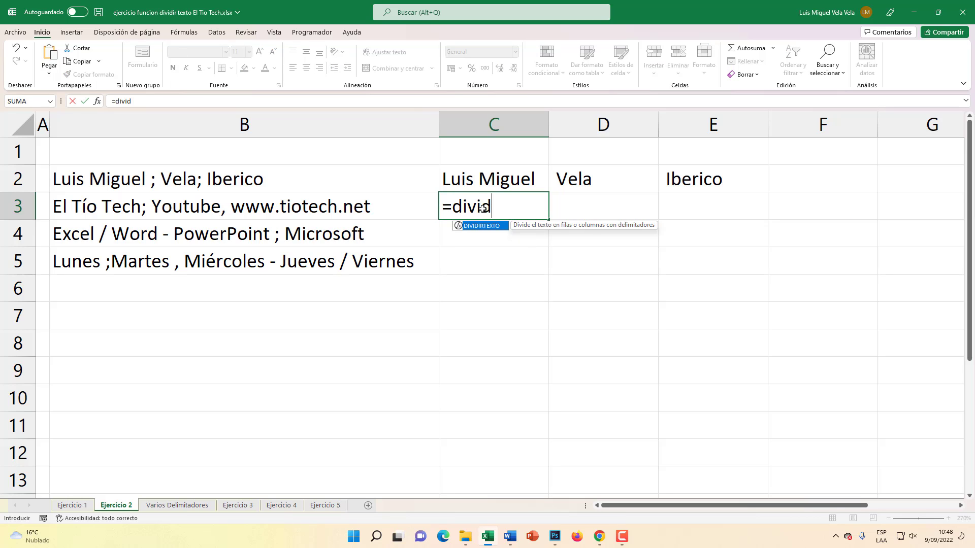
{"action": "key", "text": "Tab"}
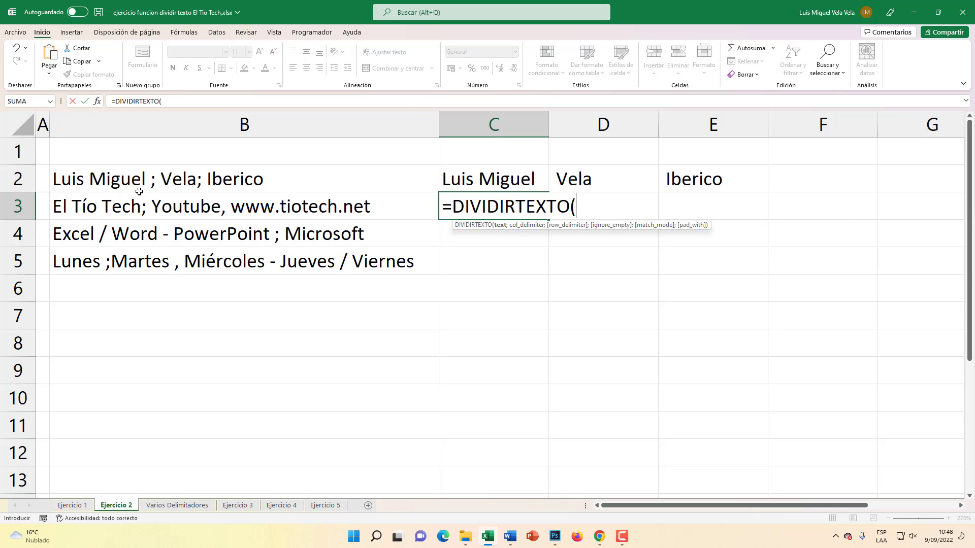
{"action": "left_click", "coordinate": [146, 203]}
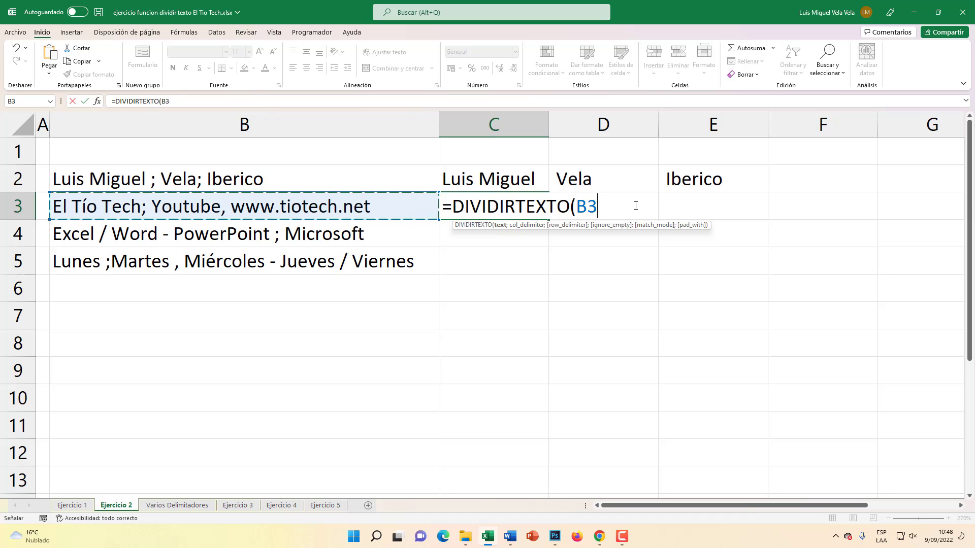
{"action": "type", "text": ";"}
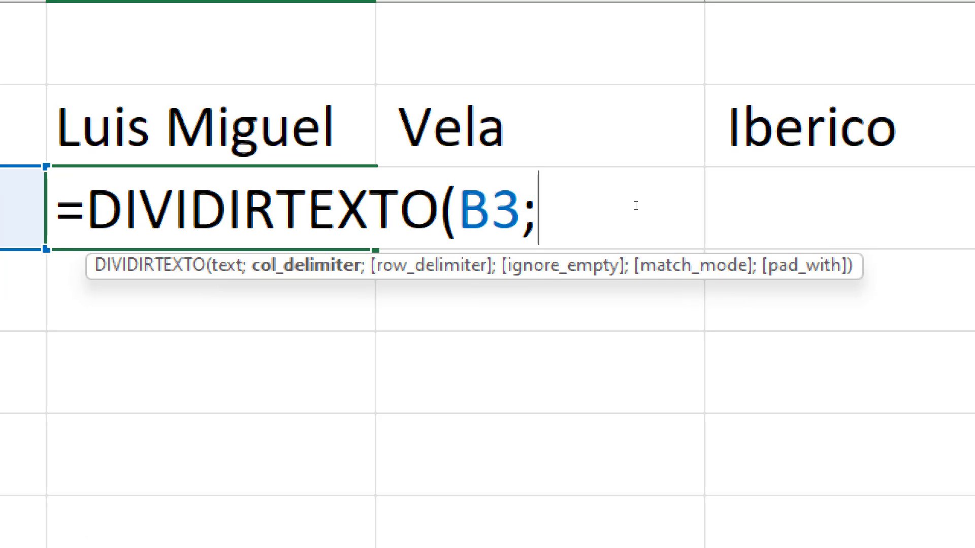
{"action": "type", "text": "\""}
{"action": "type", "text": ";"}
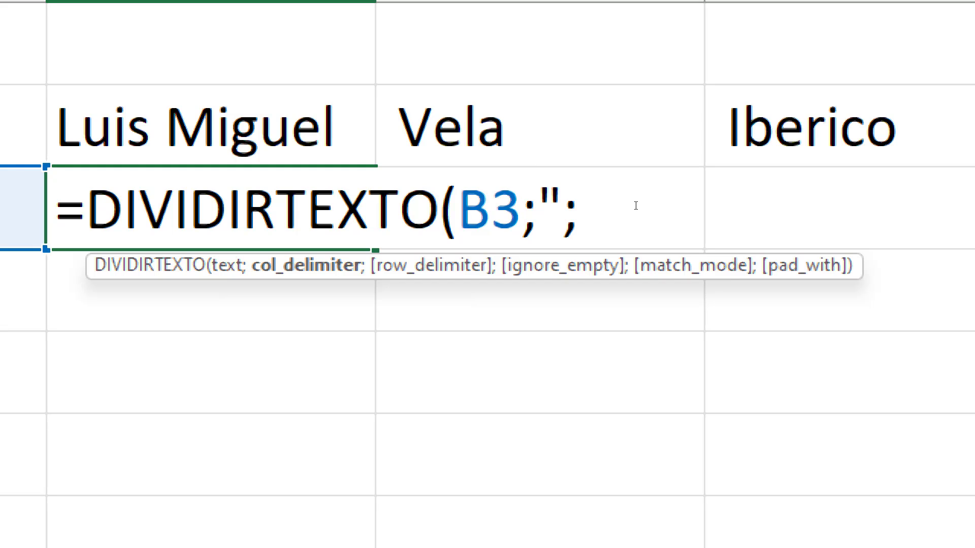
{"action": "type", "text": "\""}
{"action": "left_click_drag", "start_coordinate": [538, 209], "coordinate": [623, 204]}
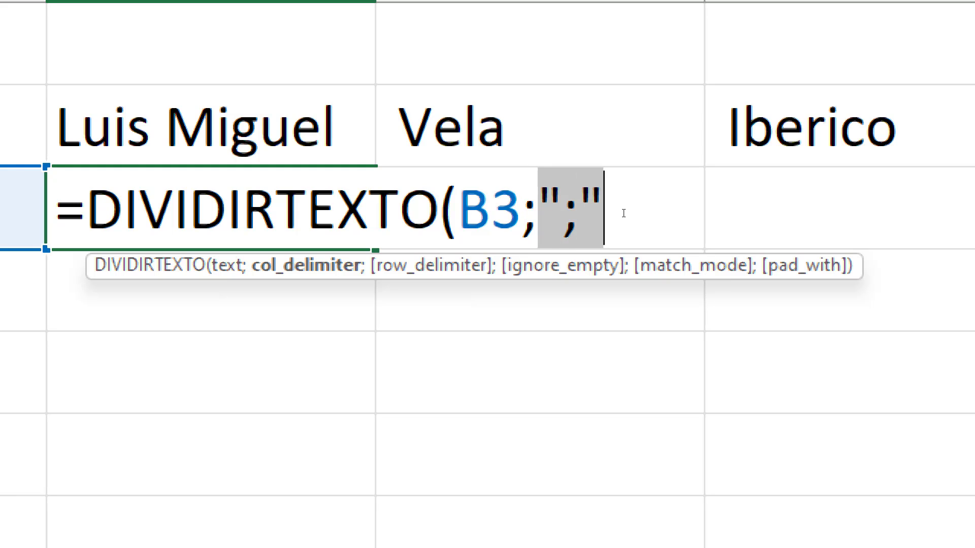
{"action": "left_click", "coordinate": [629, 211]}
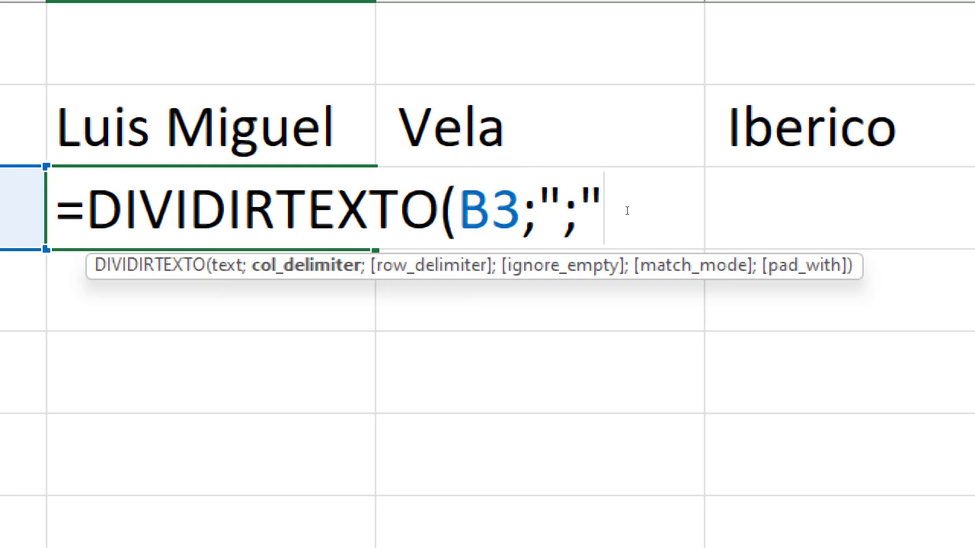
{"action": "type", "text": ";"}
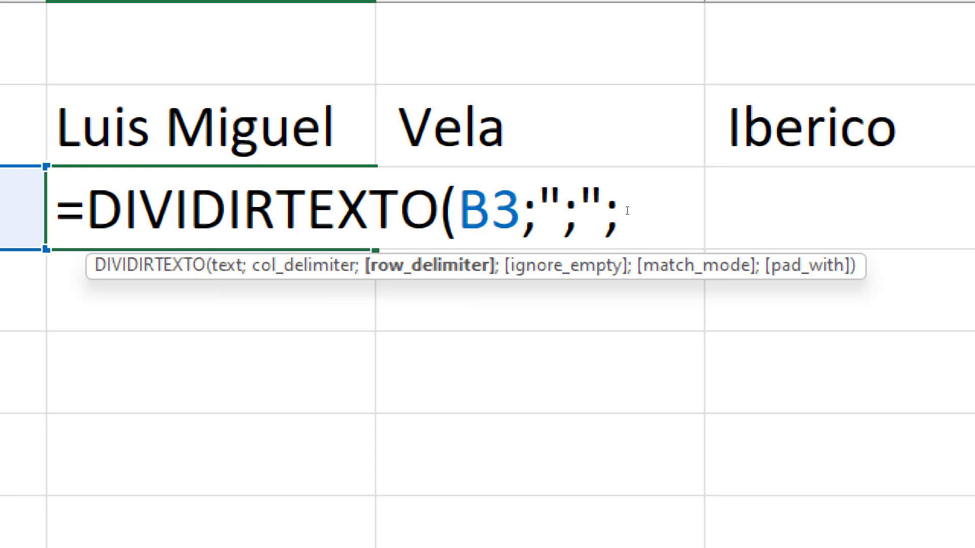
{"action": "type", "text": "\";\""}
{"action": "type", "text": ",\""}
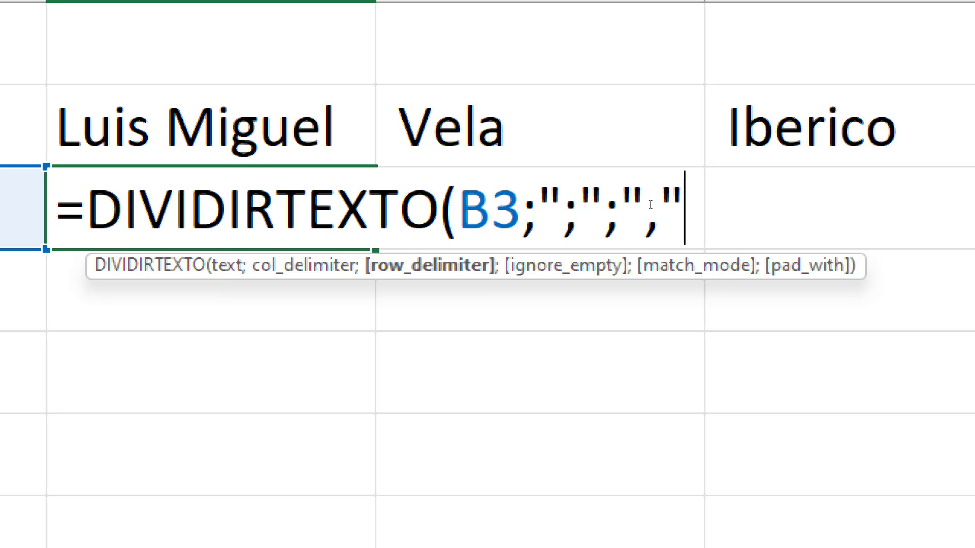
{"action": "type", "text": ")"}
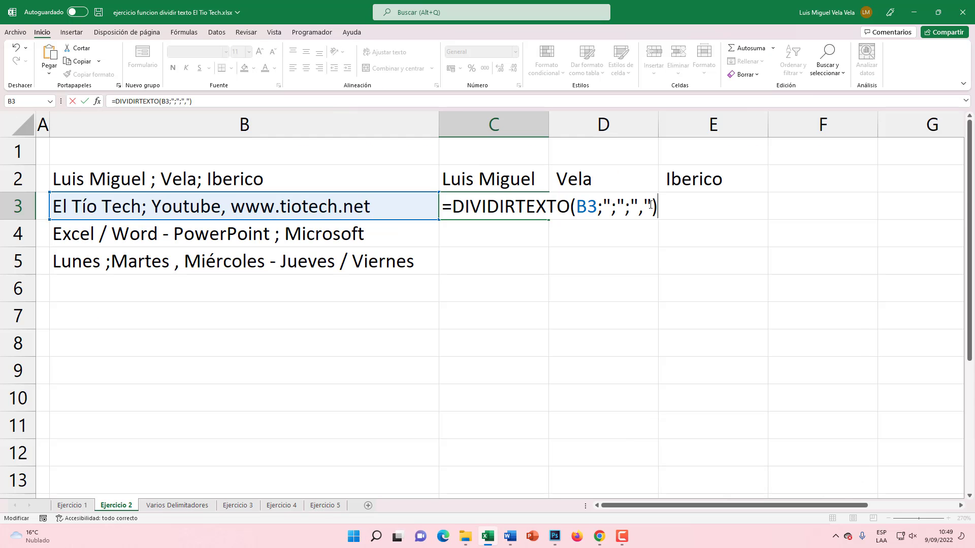
{"action": "key", "text": "Return"}
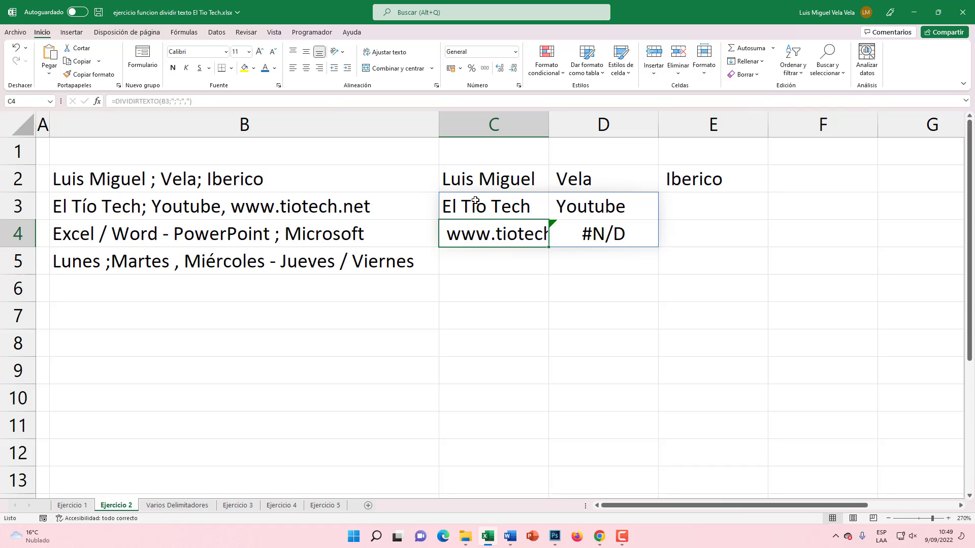
{"action": "left_click", "coordinate": [475, 200]}
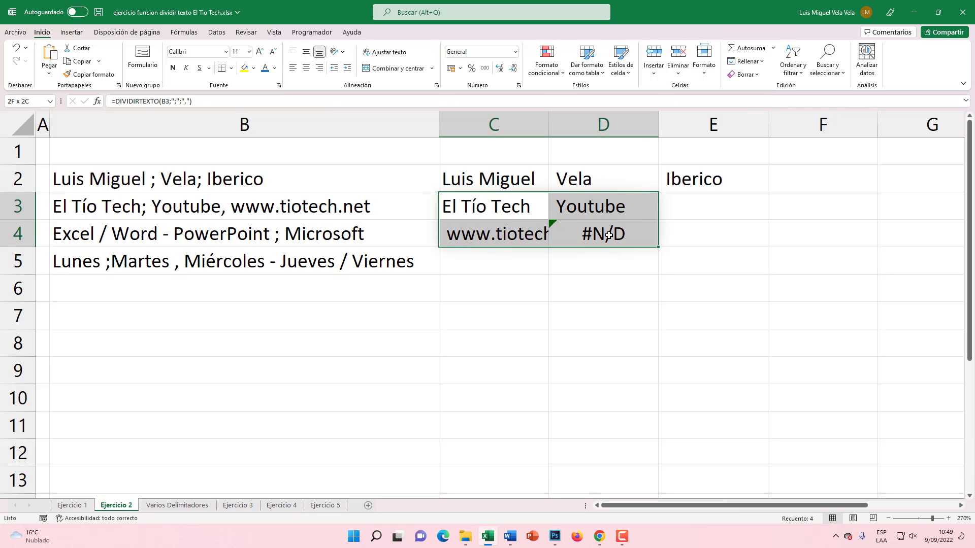
{"action": "double_click", "coordinate": [513, 206]}
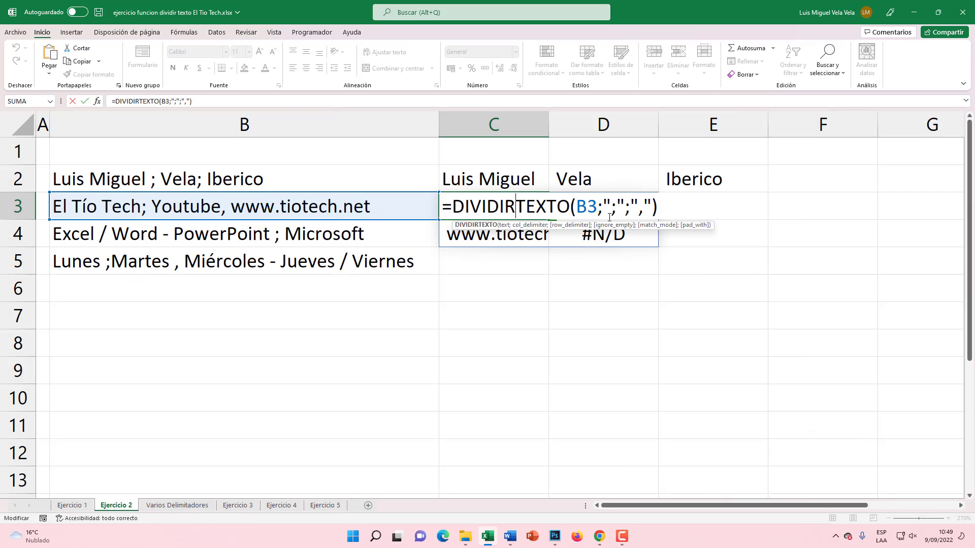
{"action": "key", "text": "Escape"}
{"action": "left_click", "coordinate": [183, 506]}
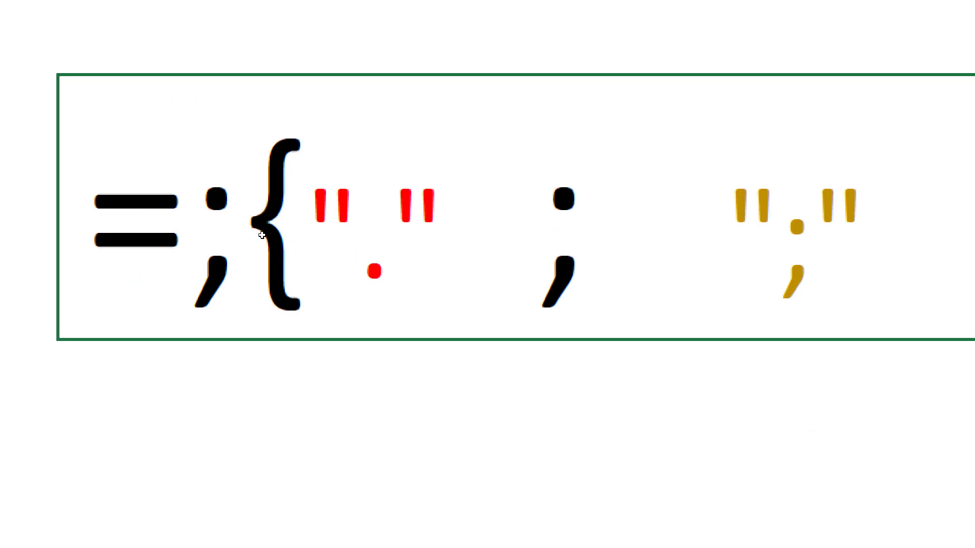
{"action": "double_click", "coordinate": [243, 231]}
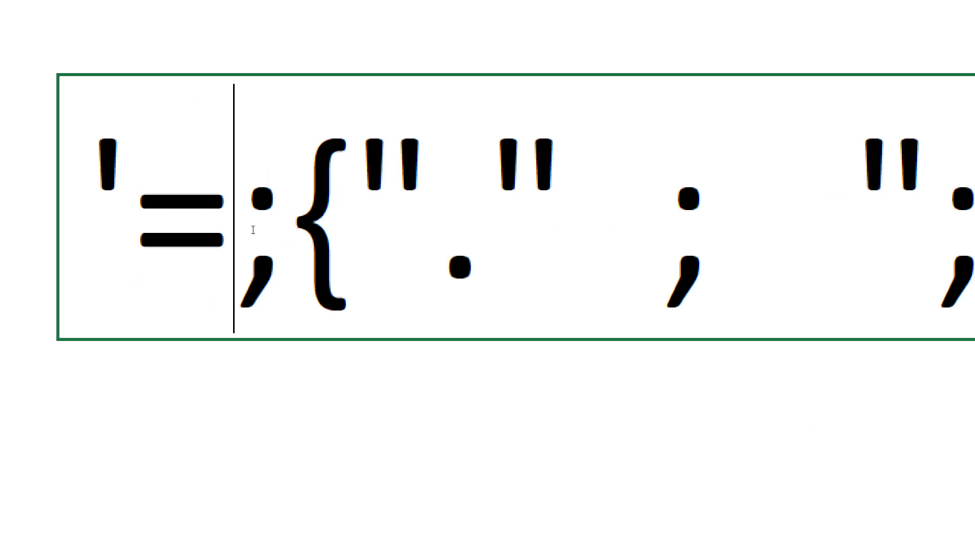
{"action": "left_click_drag", "start_coordinate": [244, 231], "coordinate": [253, 232]}
{"action": "double_click", "coordinate": [292, 225]}
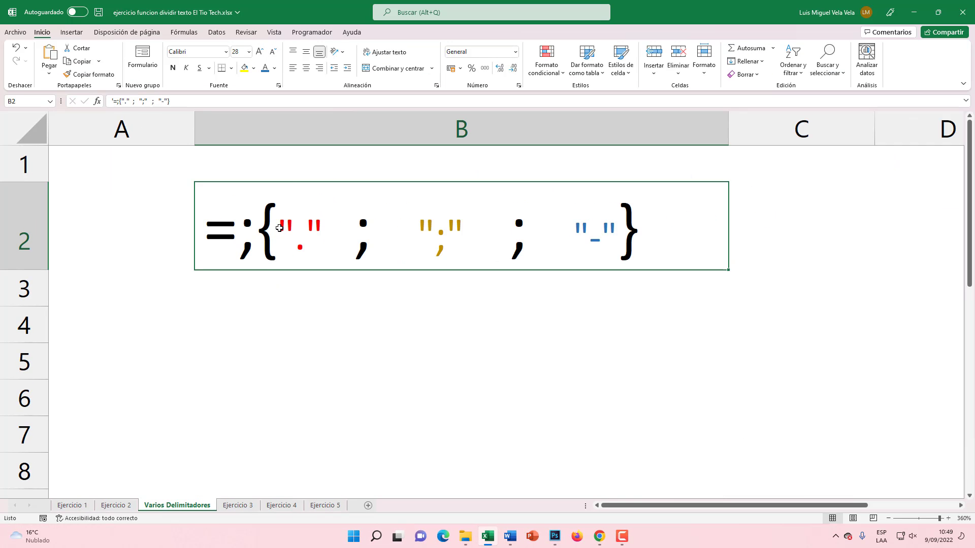
{"action": "double_click", "coordinate": [279, 228]}
{"action": "double_click", "coordinate": [281, 228]}
{"action": "left_click_drag", "start_coordinate": [294, 229], "coordinate": [329, 230]}
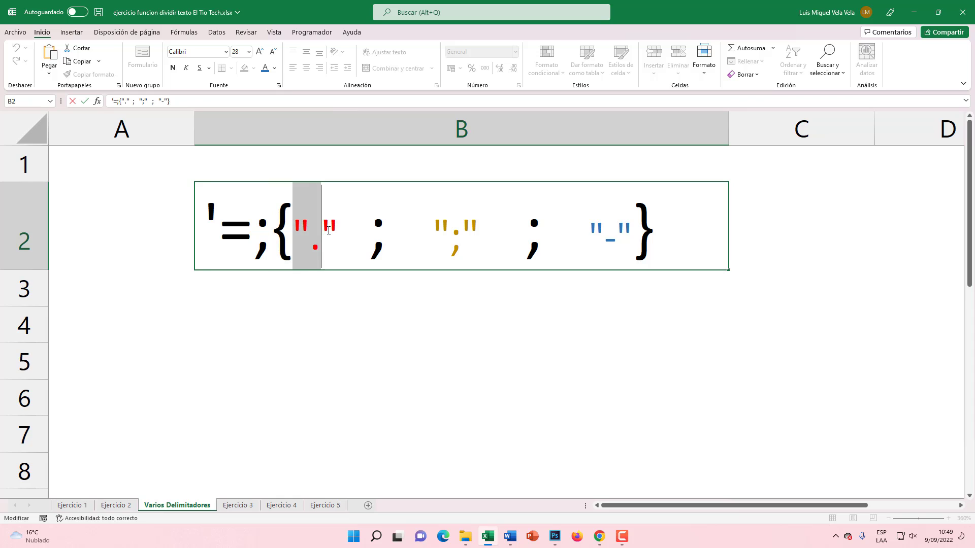
{"action": "double_click", "coordinate": [384, 232]}
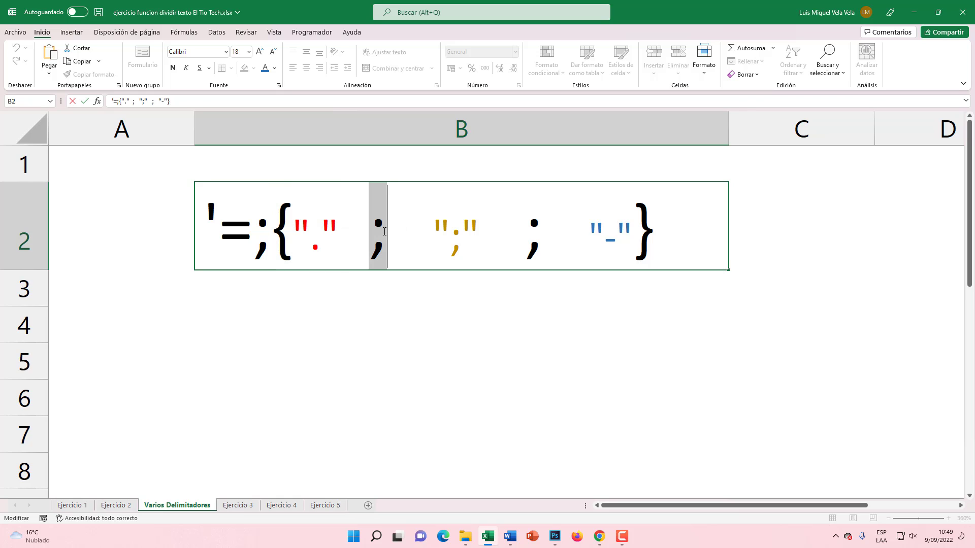
{"action": "left_click_drag", "start_coordinate": [433, 234], "coordinate": [481, 238]}
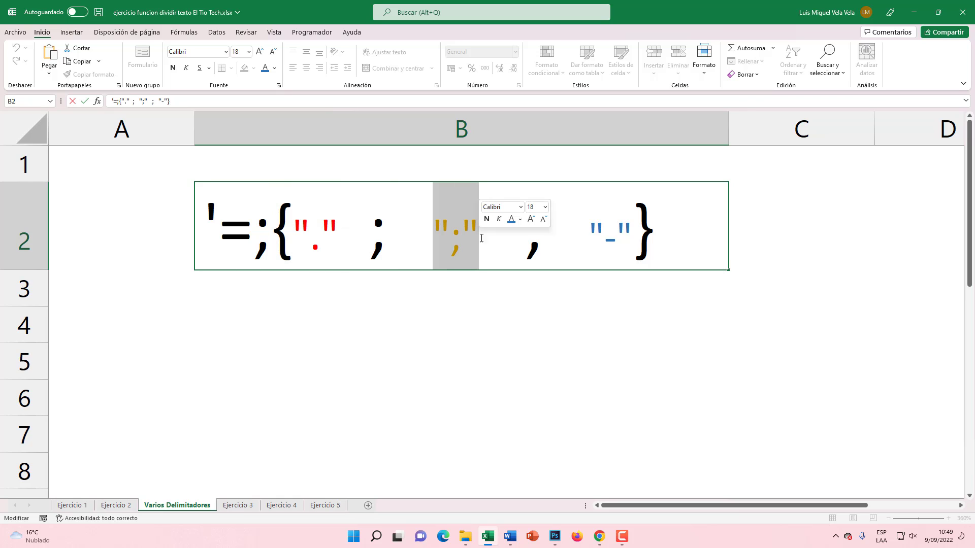
{"action": "double_click", "coordinate": [531, 236]}
{"action": "left_click_drag", "start_coordinate": [589, 234], "coordinate": [632, 238]}
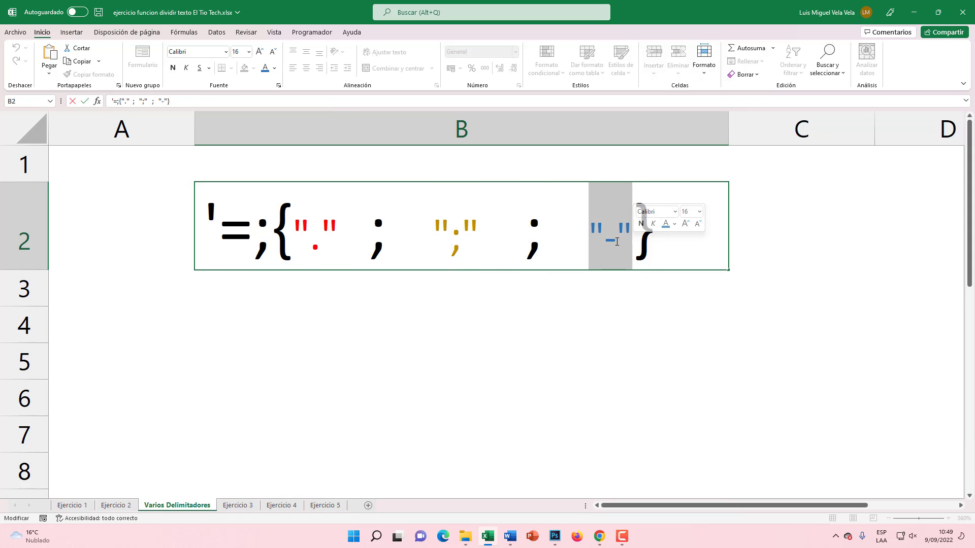
{"action": "left_click", "coordinate": [647, 245]}
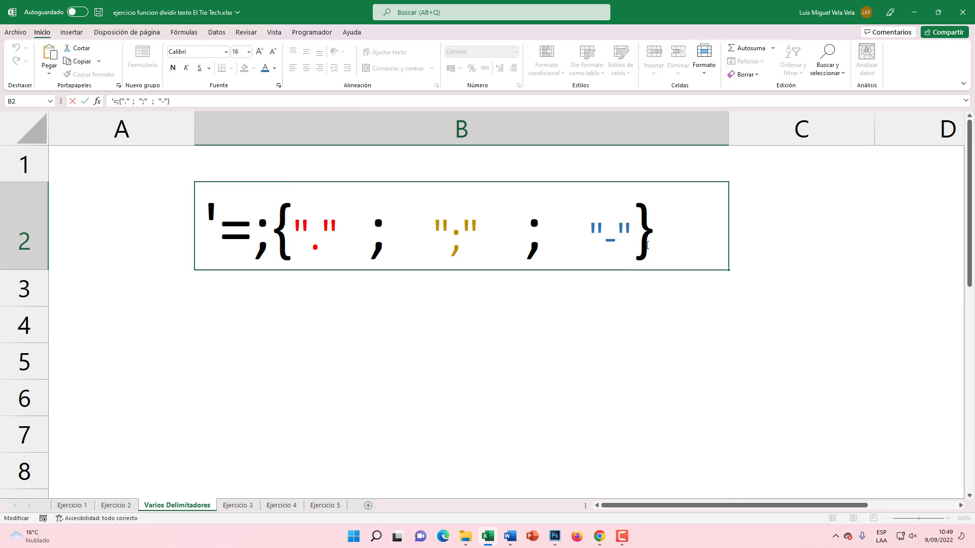
{"action": "left_click_drag", "start_coordinate": [272, 235], "coordinate": [292, 235]}
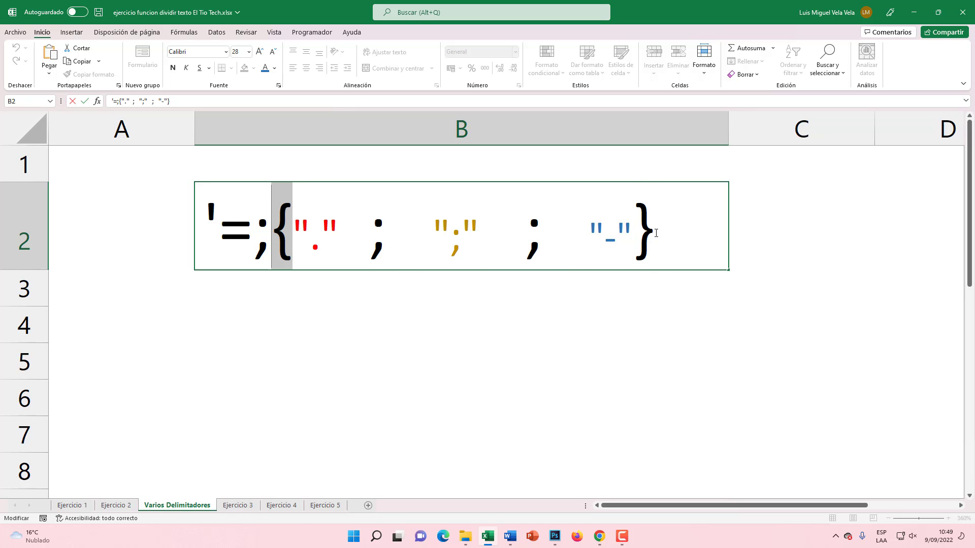
{"action": "key", "text": "Escape"}
- Back on Ejercicio 2, change C3 to =DIVIDIRTEXTO(B3;{";";","}) so results fill C3:E3
{"action": "left_click", "coordinate": [115, 505]}
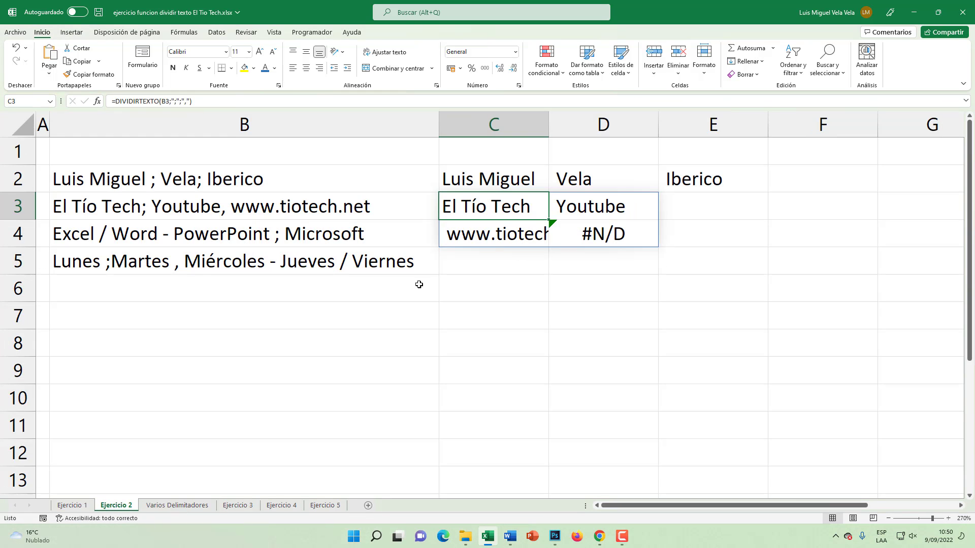
{"action": "double_click", "coordinate": [493, 204]}
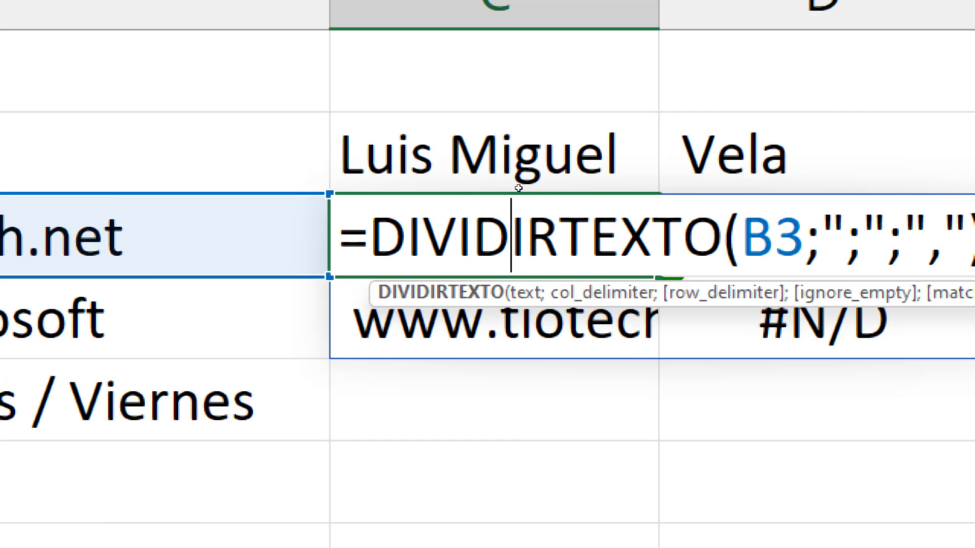
{"action": "key", "text": "Right"}
{"action": "key", "text": "Right"}
{"action": "key", "text": "Right"}
{"action": "key", "text": "shift+Left"}
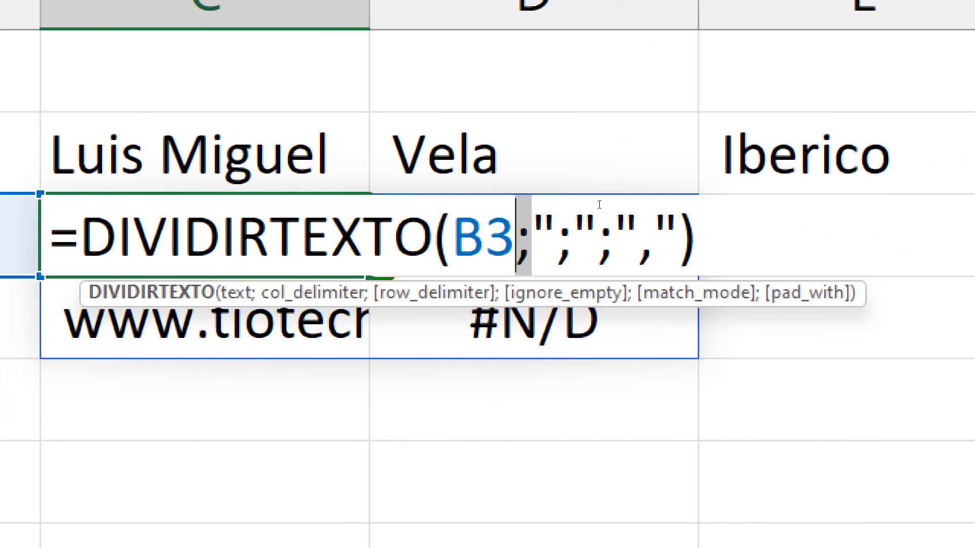
{"action": "key", "text": "Right"}
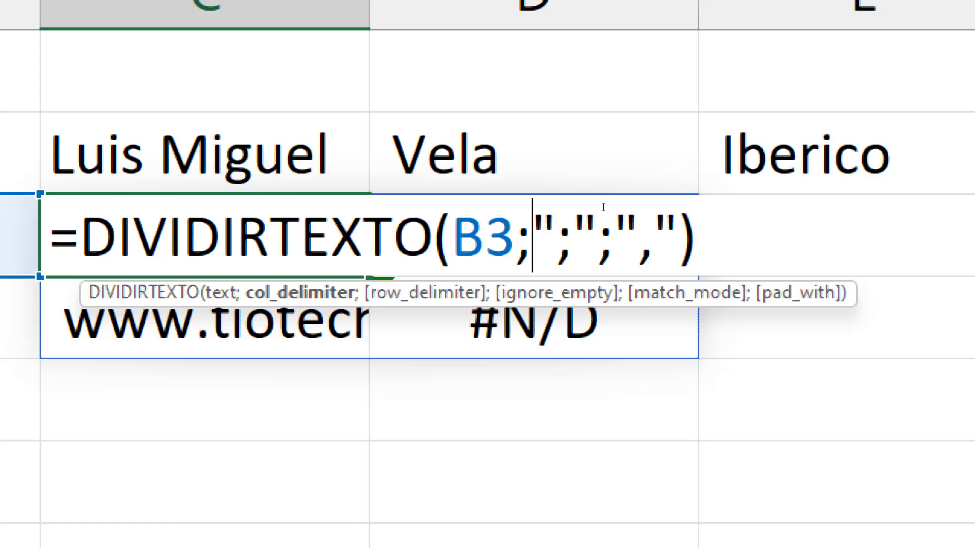
{"action": "type", "text": "{"}
{"action": "key", "text": "Right"}
{"action": "key", "text": "Right"}
{"action": "key", "text": "Right"}
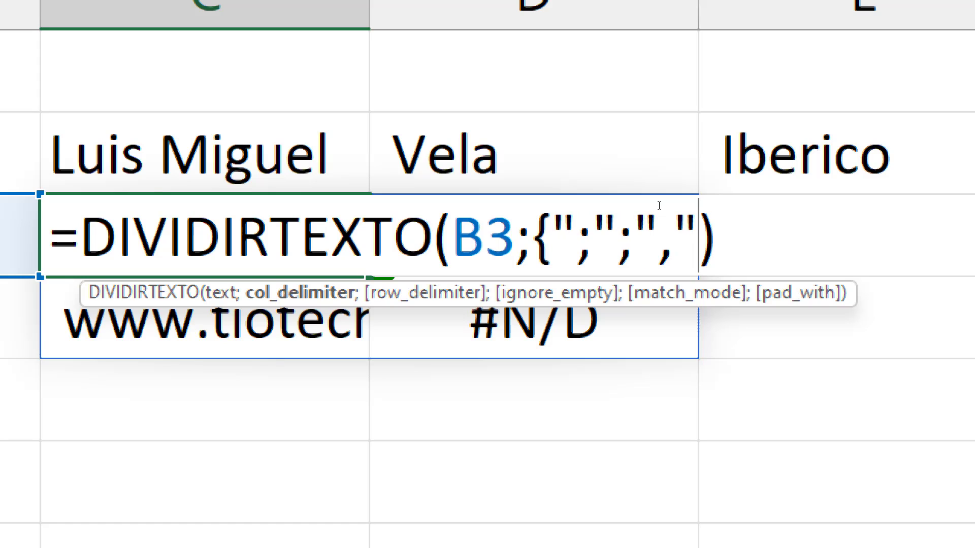
{"action": "type", "text": "}"}
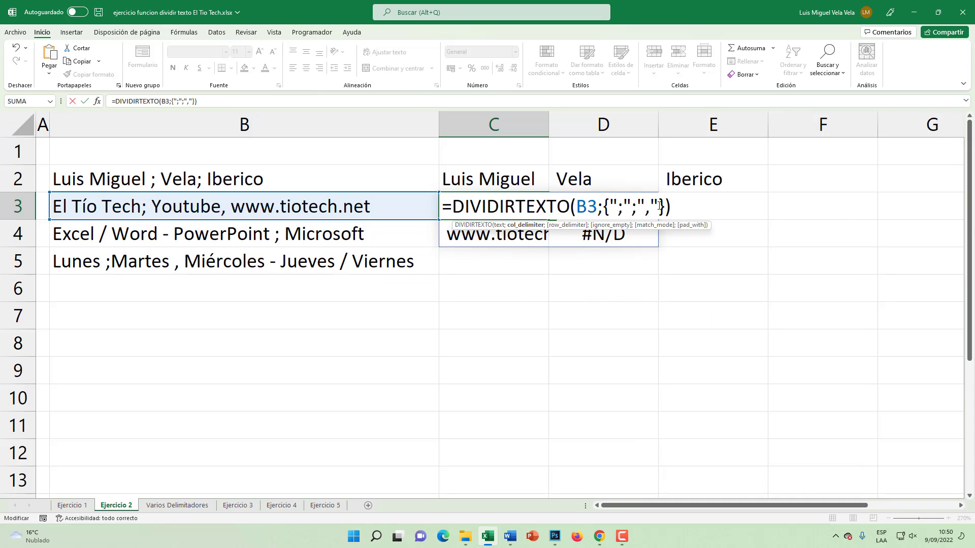
{"action": "key", "text": "Return"}
{"action": "left_click_drag", "start_coordinate": [498, 206], "coordinate": [786, 208]}
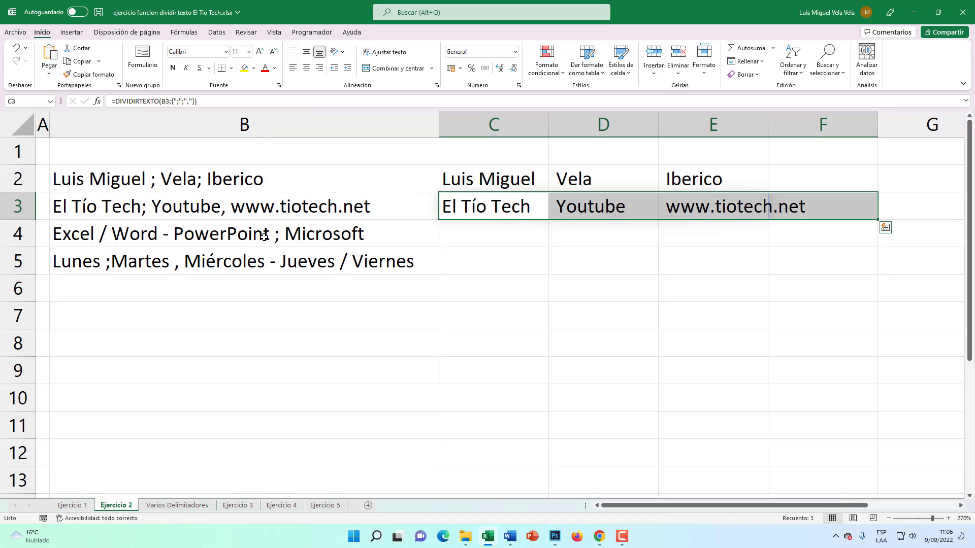
{"action": "left_click", "coordinate": [122, 233]}
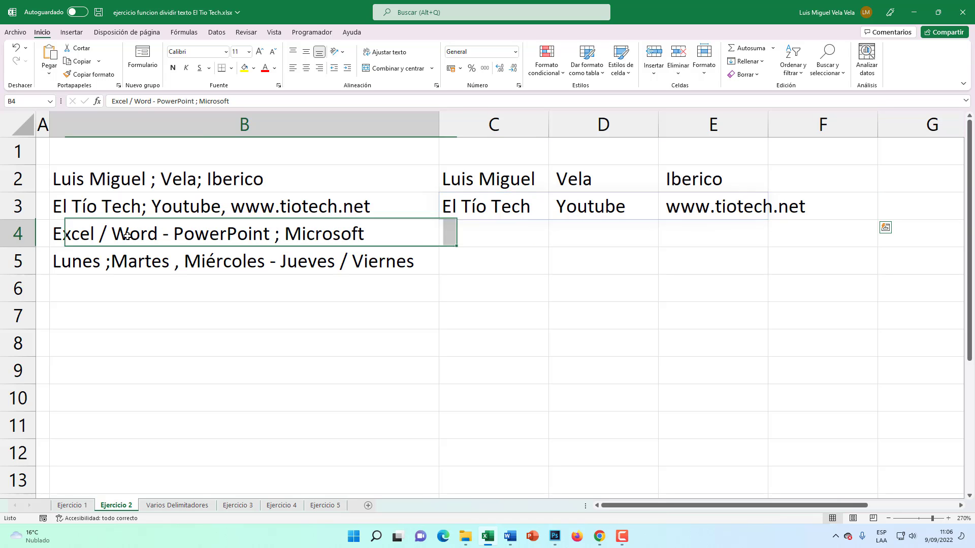
{"action": "left_click", "coordinate": [131, 262]}
{"action": "left_click", "coordinate": [91, 236]}
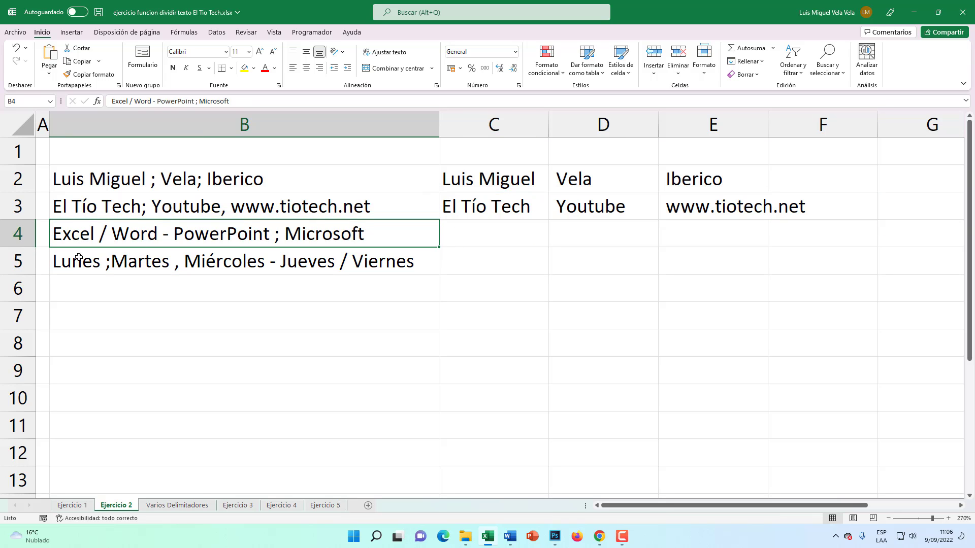
{"action": "double_click", "coordinate": [107, 234]}
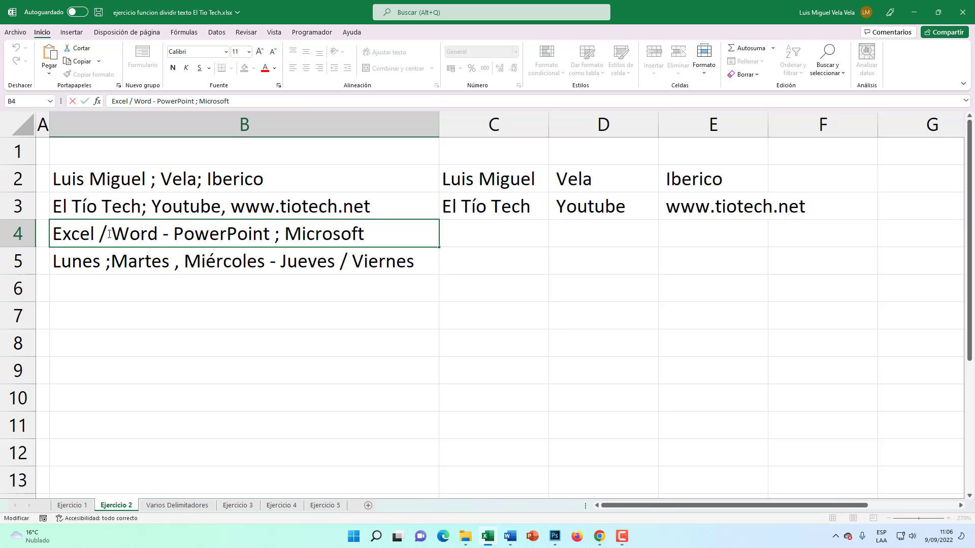
{"action": "left_click_drag", "start_coordinate": [109, 234], "coordinate": [99, 234]}
{"action": "left_click_drag", "start_coordinate": [169, 234], "coordinate": [163, 234]}
{"action": "left_click_drag", "start_coordinate": [278, 234], "coordinate": [275, 234]}
{"action": "left_click", "coordinate": [508, 227]}
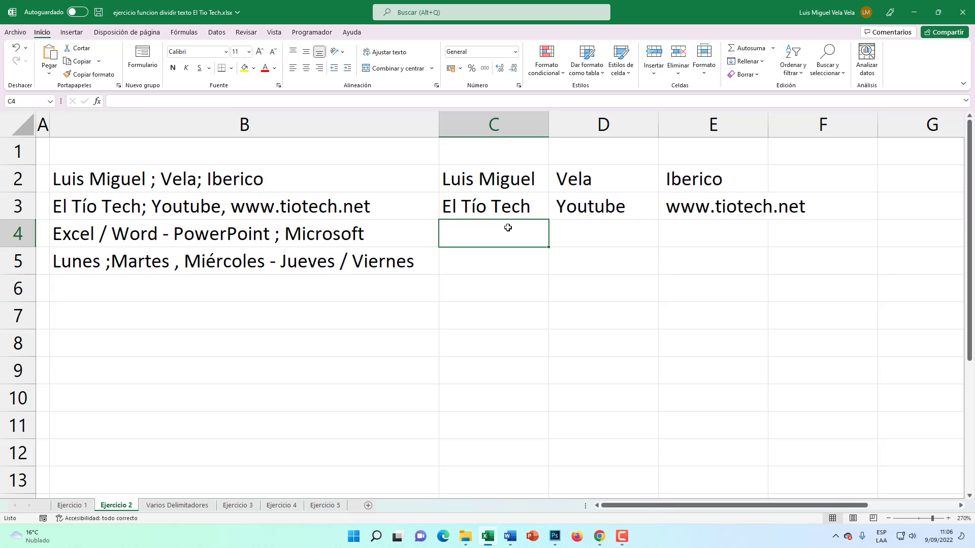
- Open the Ejercicio 3 sheet and highlight the Dr., Ing. and Mag. titles in column B
{"action": "left_click", "coordinate": [238, 505]}
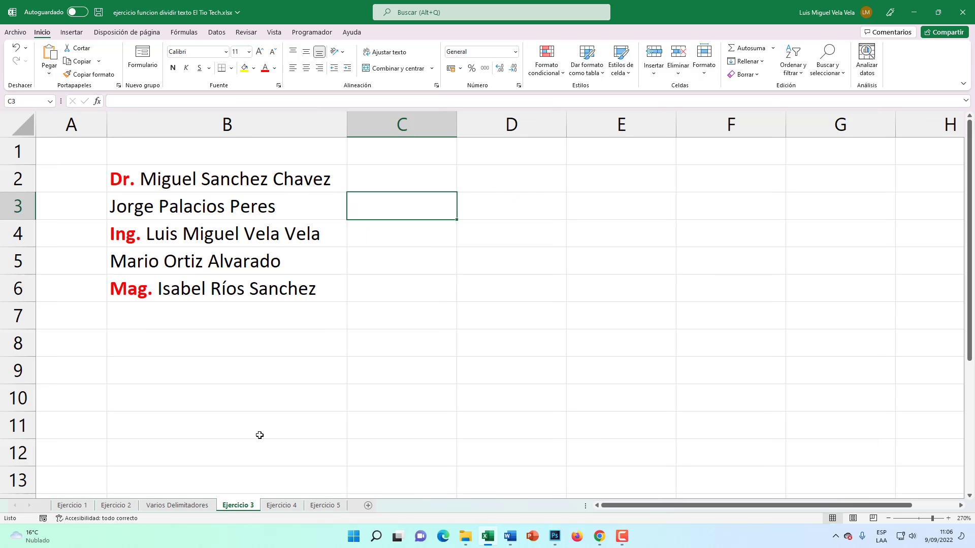
{"action": "left_click", "coordinate": [375, 180]}
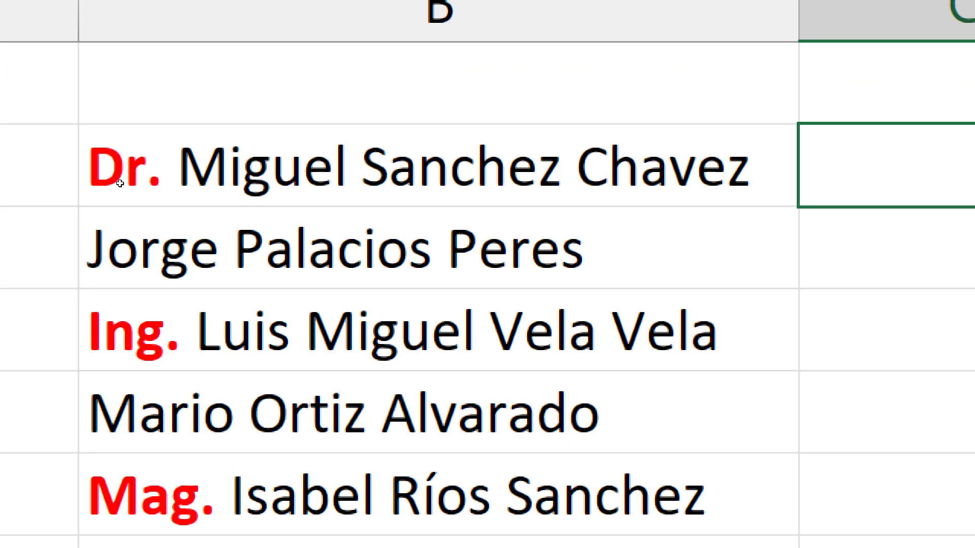
{"action": "double_click", "coordinate": [121, 184]}
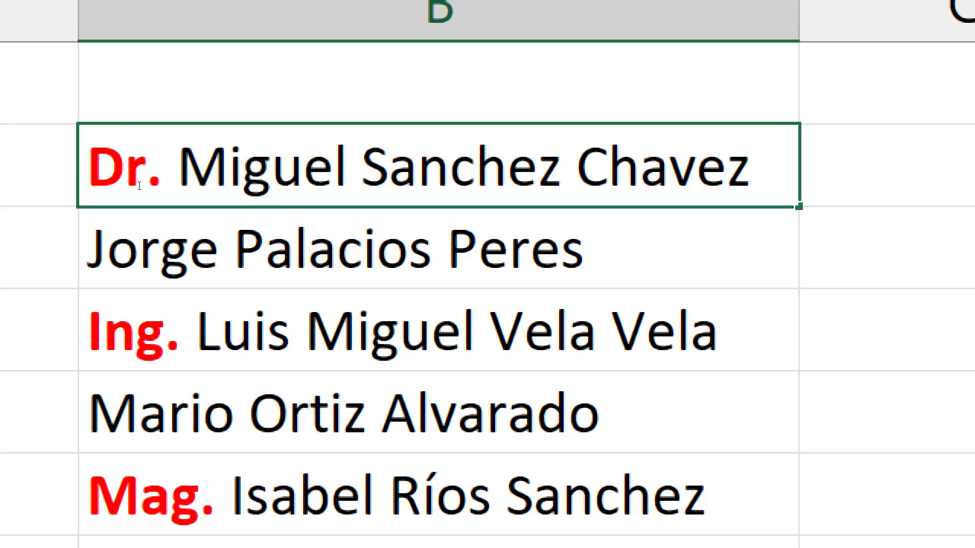
{"action": "left_click_drag", "start_coordinate": [162, 177], "coordinate": [87, 177]}
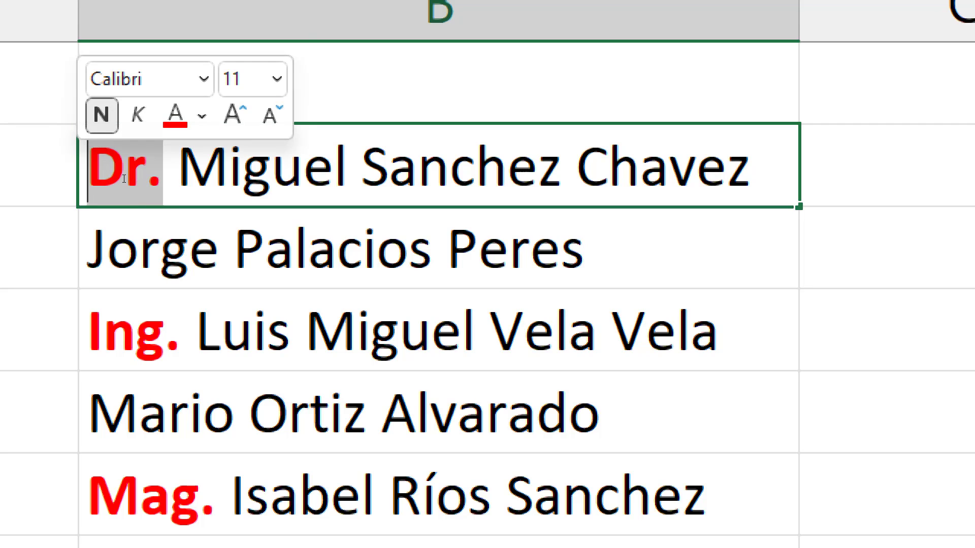
{"action": "left_click", "coordinate": [124, 177]}
{"action": "double_click", "coordinate": [137, 330]}
{"action": "left_click_drag", "start_coordinate": [181, 330], "coordinate": [87, 330]}
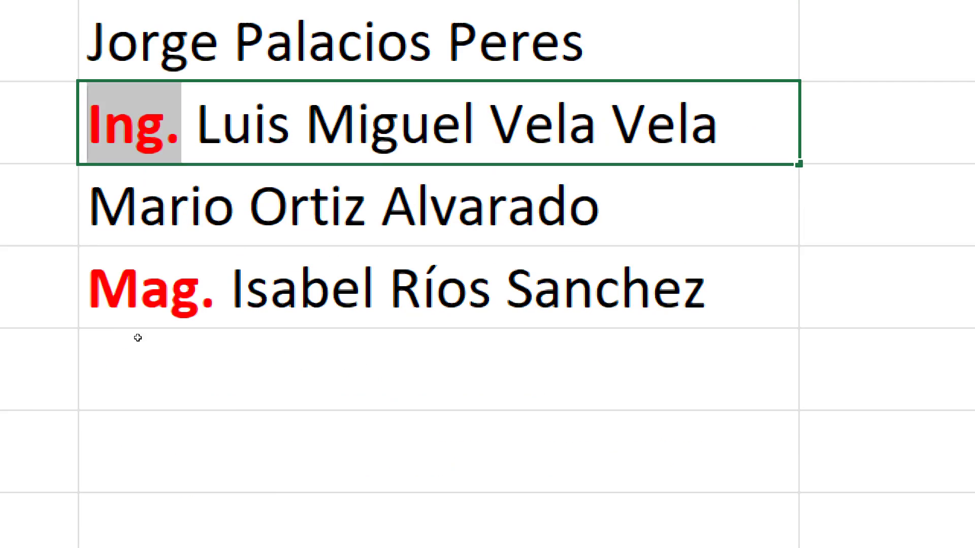
{"action": "double_click", "coordinate": [134, 286]}
{"action": "left_click_drag", "start_coordinate": [216, 287], "coordinate": [87, 287]}
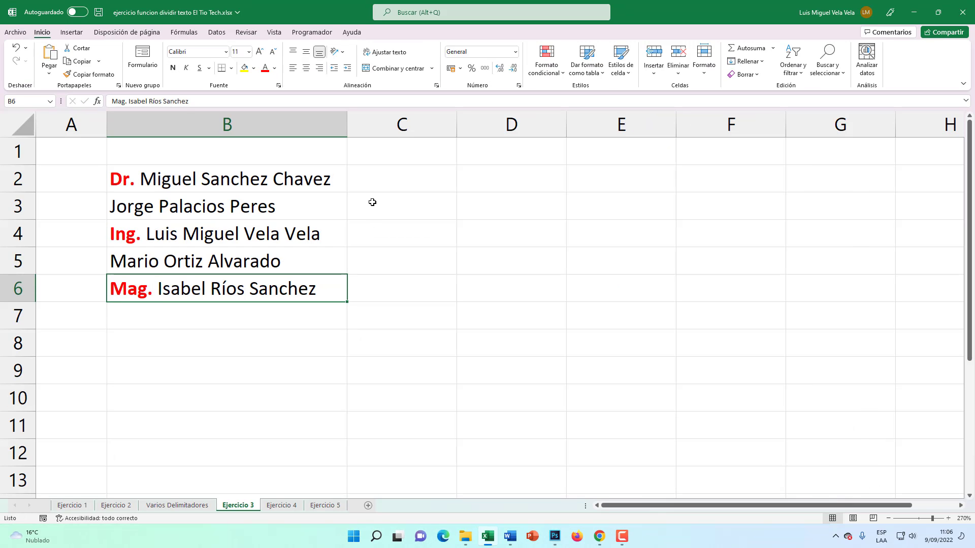
{"action": "left_click", "coordinate": [371, 186]}
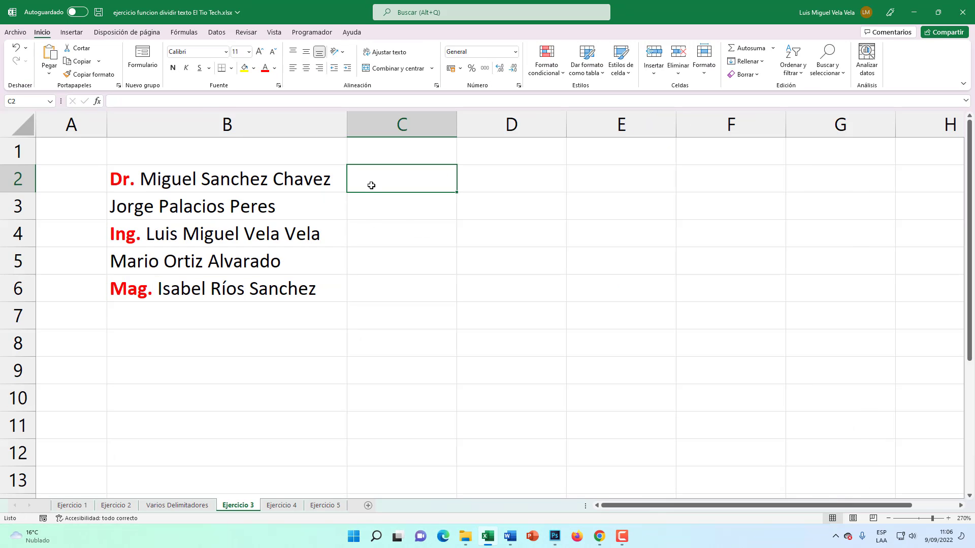
- Start a DIVIDIRTEXTO formula in C2 that splits B2 using an empty delimiter array
{"action": "type", "text": "="}
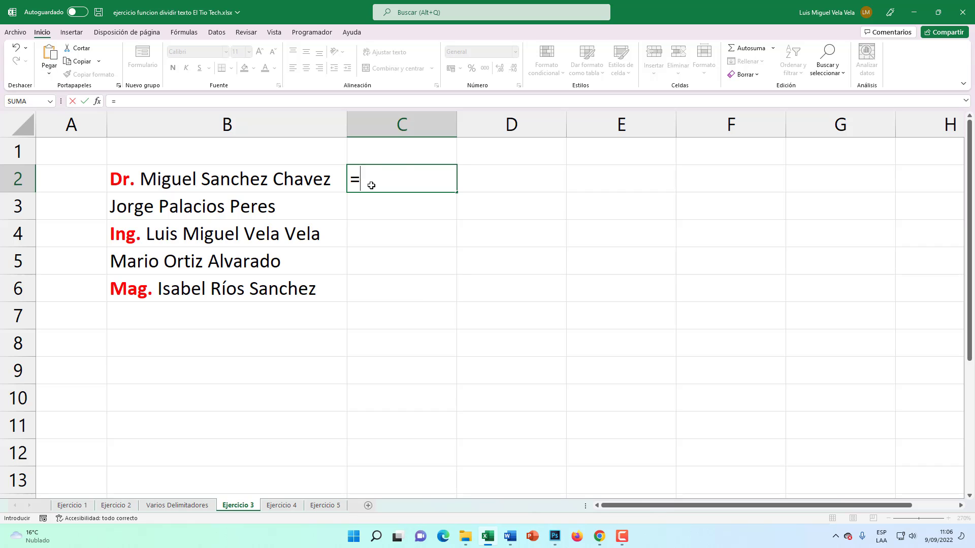
{"action": "type", "text": "divid"}
{"action": "key", "text": "Tab"}
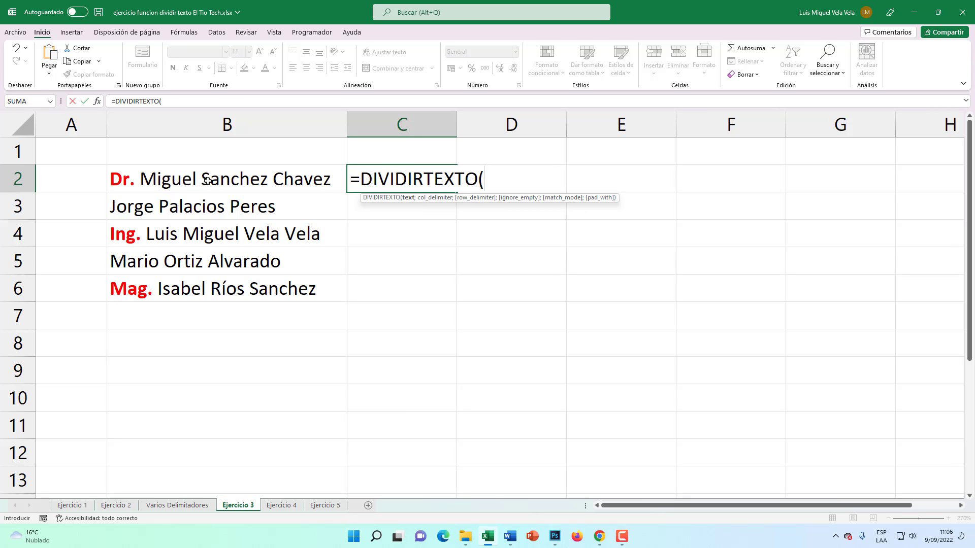
{"action": "left_click", "coordinate": [208, 181]}
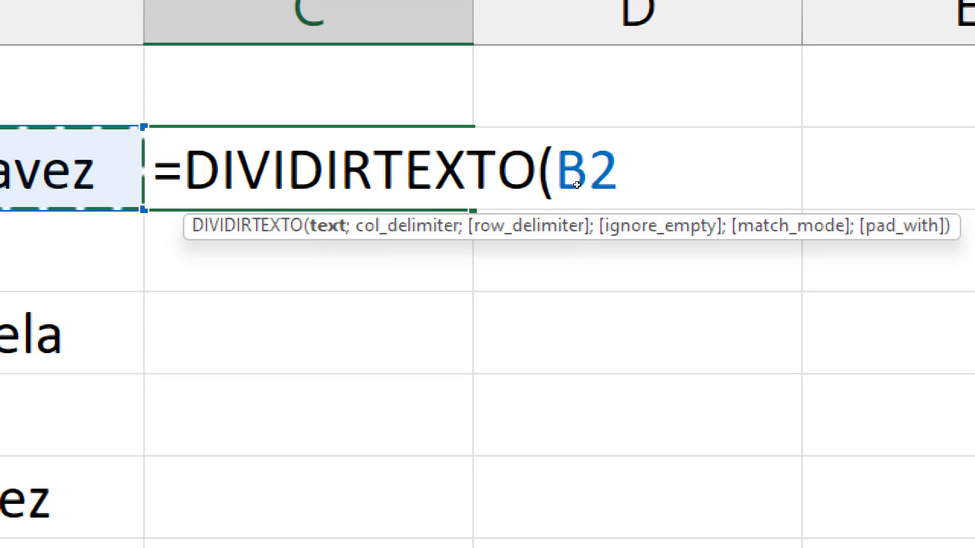
{"action": "type", "text": ";"}
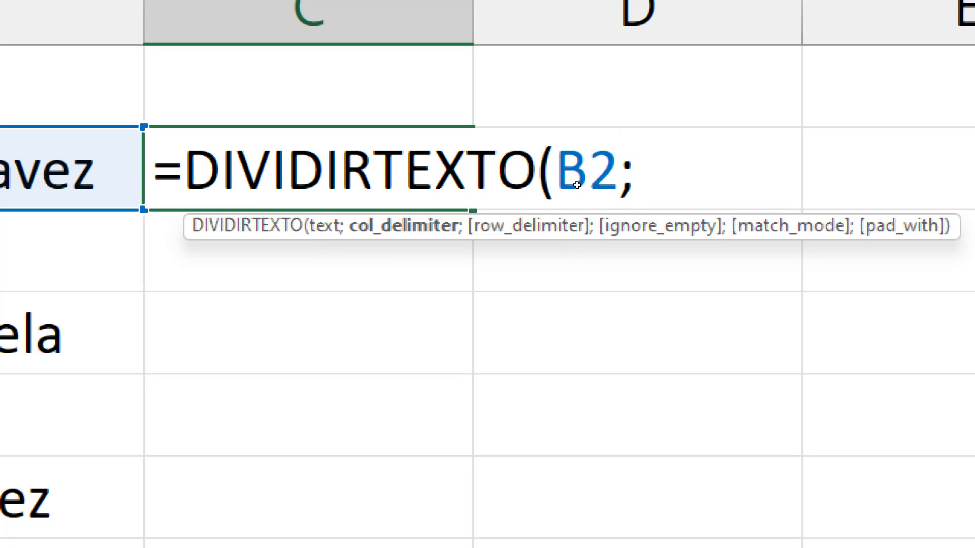
{"action": "type", "text": "{"}
{"action": "type", "text": "}"}
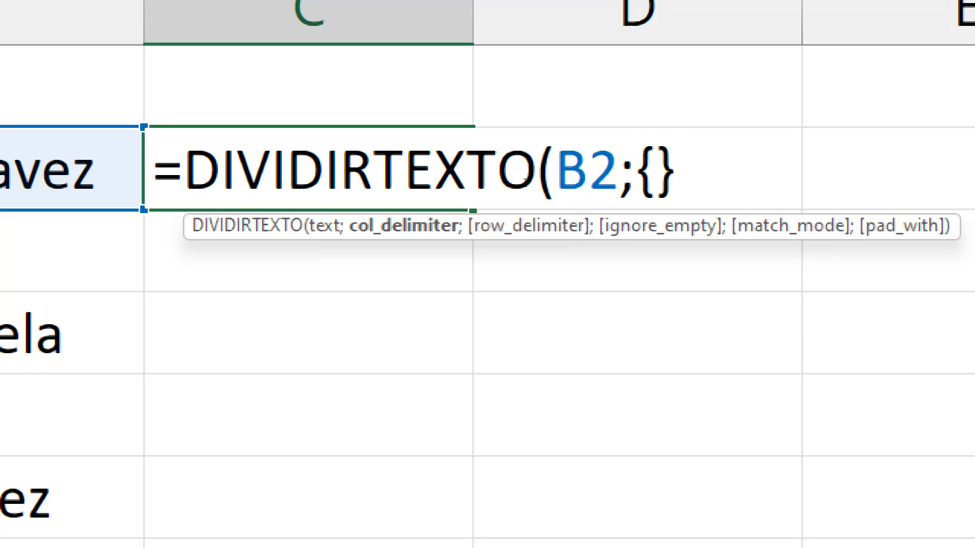
{"action": "key", "text": "Left"}
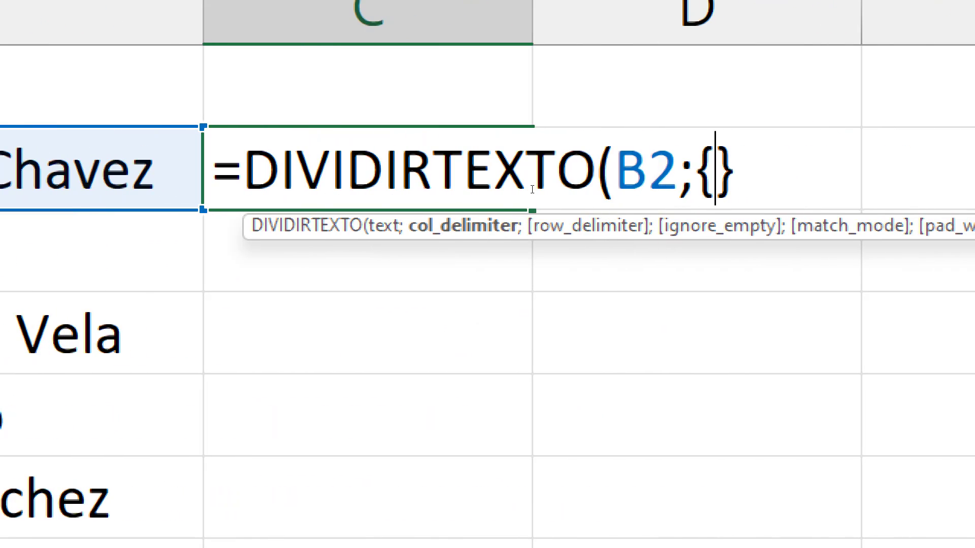
{"action": "type", "text": "\"\""}
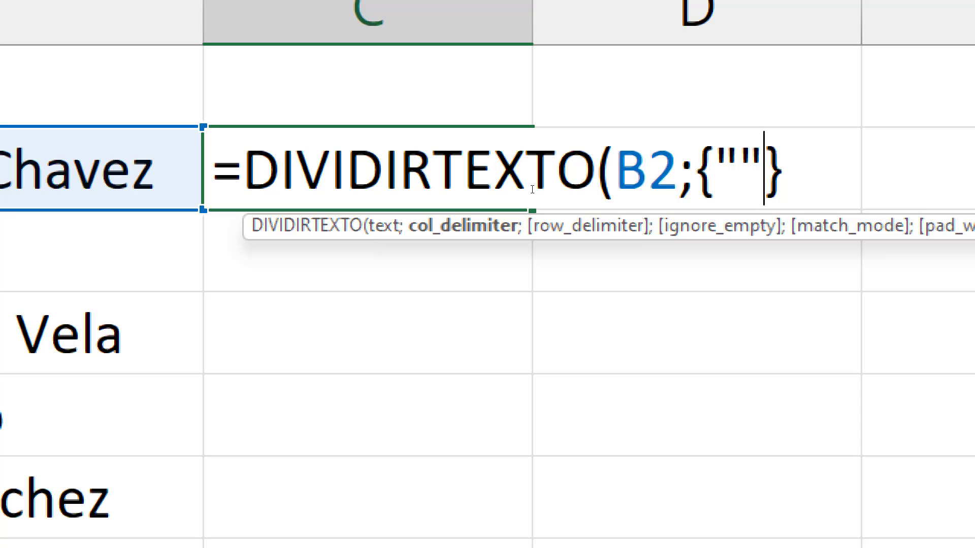
{"action": "key", "text": "Left"}
- Fill the delimiter array with "Dr. ", "Ing. ", "Mag. " and " ", then enter the formula
{"action": "type", "text": "Dr"}
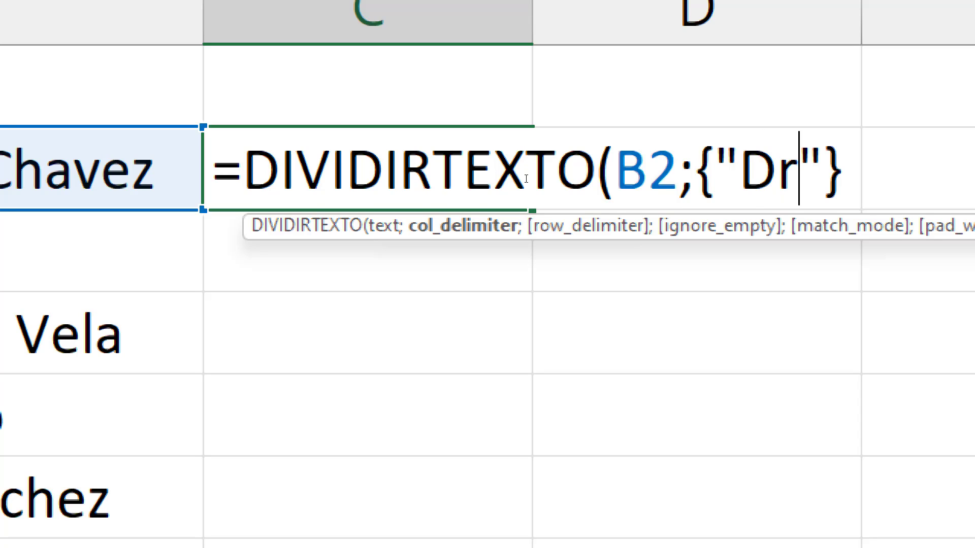
{"action": "type", "text": "."}
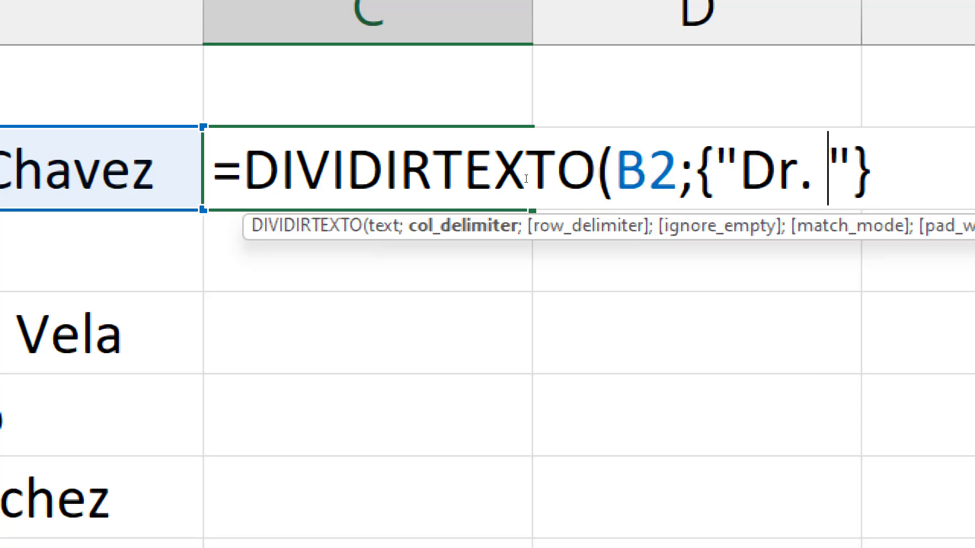
{"action": "key", "text": "Right"}
{"action": "type", "text": ";"}
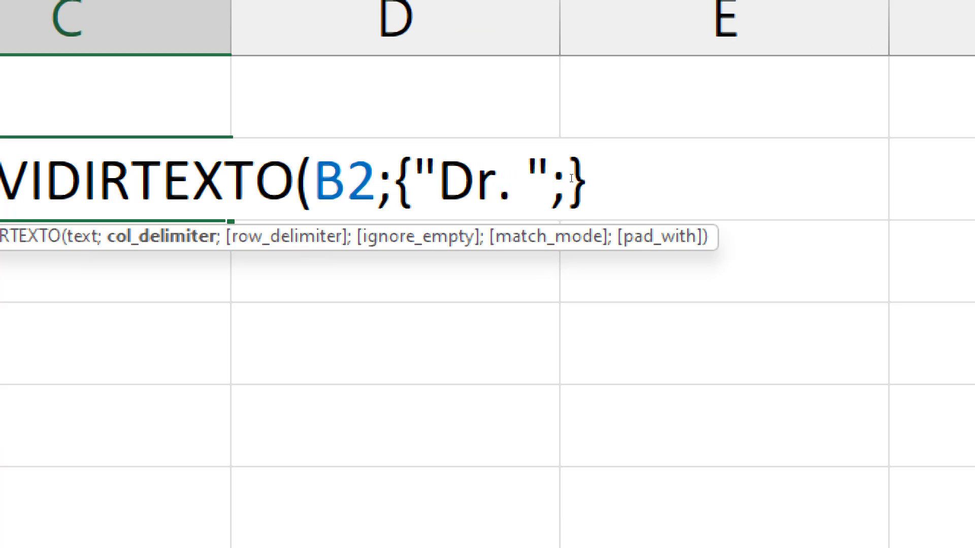
{"action": "type", "text": "\"Ing."}
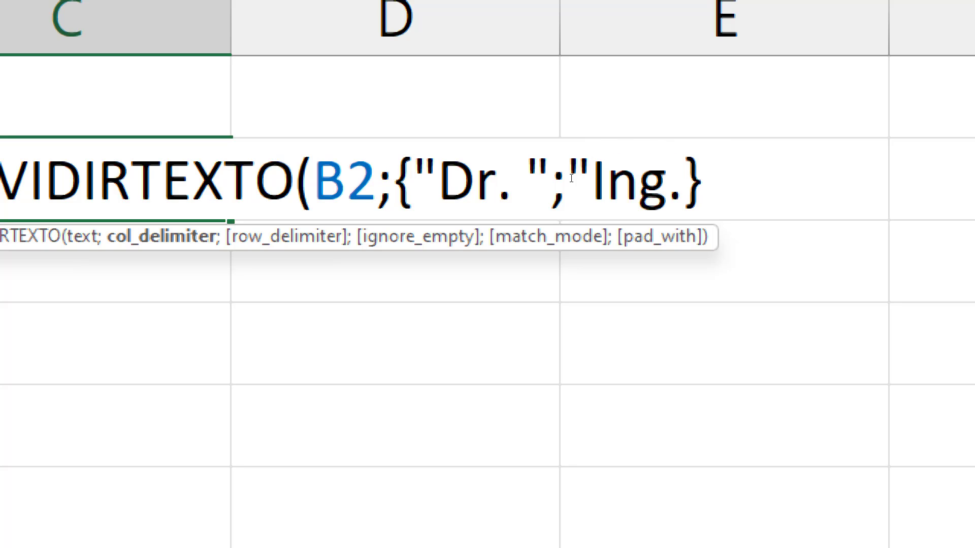
{"action": "type", "text": " \""}
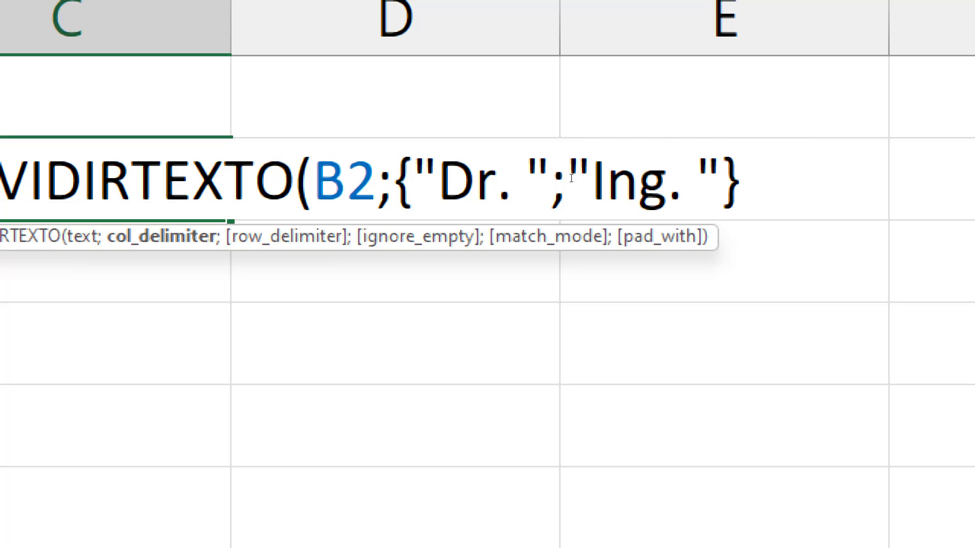
{"action": "type", "text": ";"}
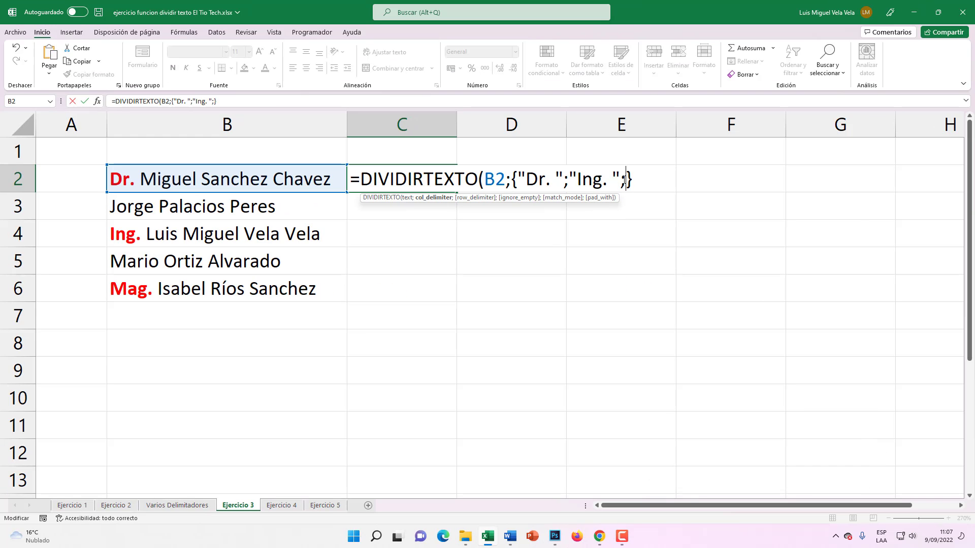
{"action": "type", "text": "\"Mag"}
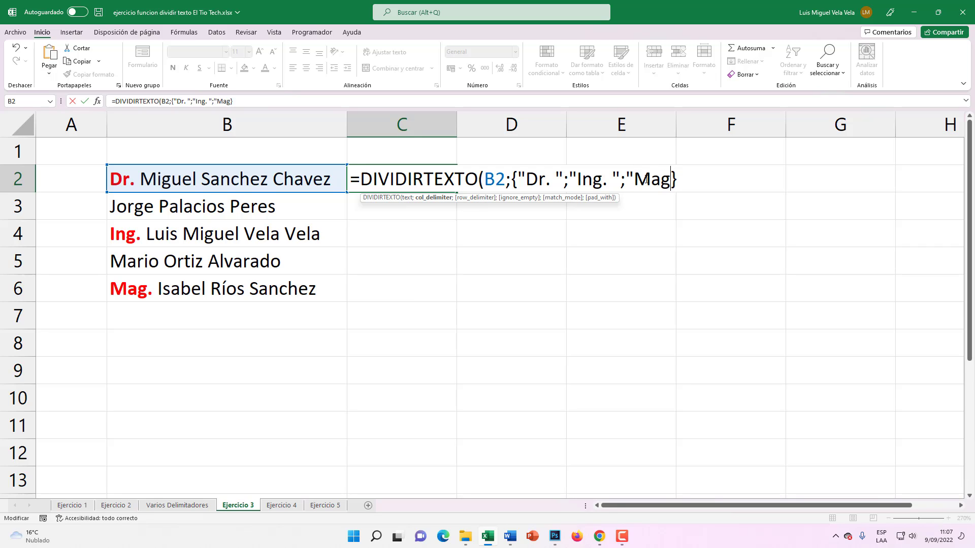
{"action": "type", "text": ". "}
{"action": "type", "text": "\""}
{"action": "type", "text": ";"}
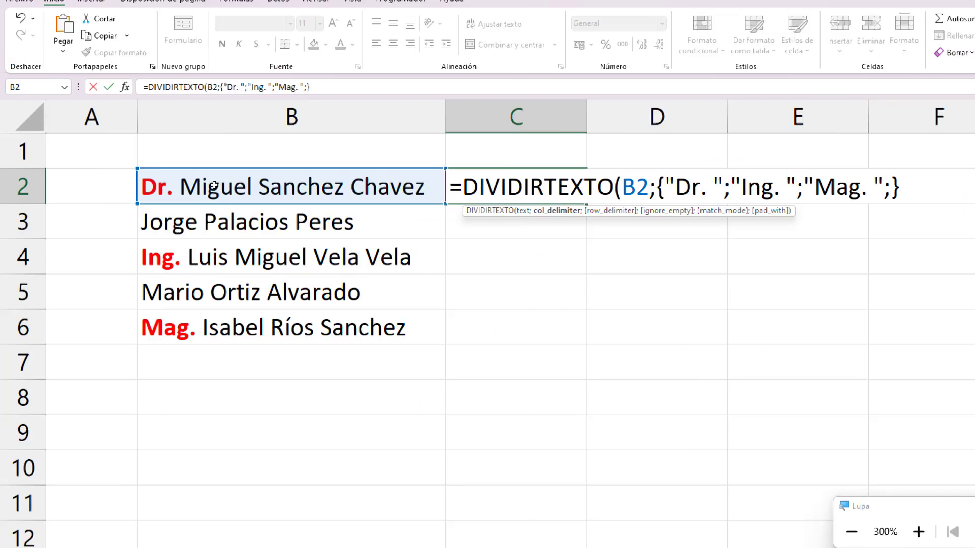
{"action": "type", "text": "\""}
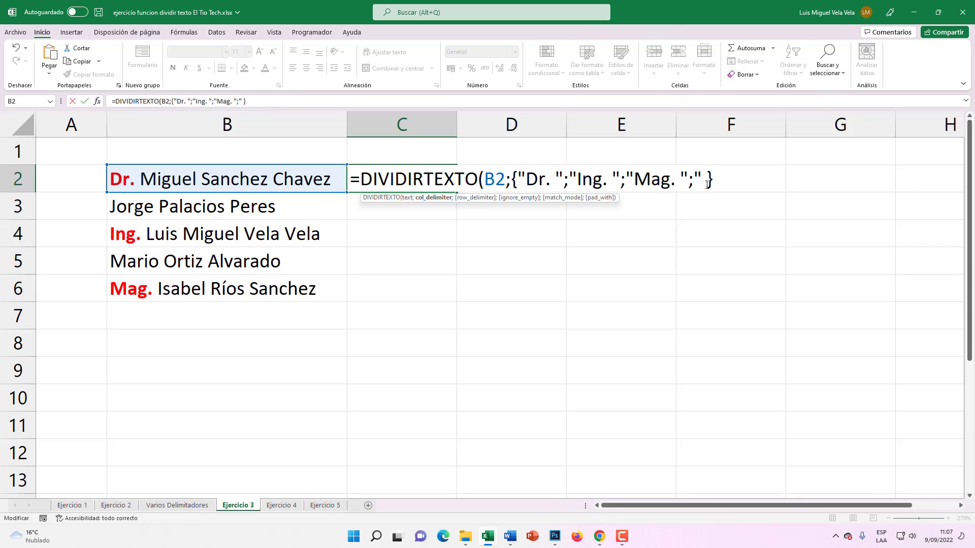
{"action": "type", "text": " \""}
{"action": "key", "text": "Right"}
{"action": "type", "text": ")"}
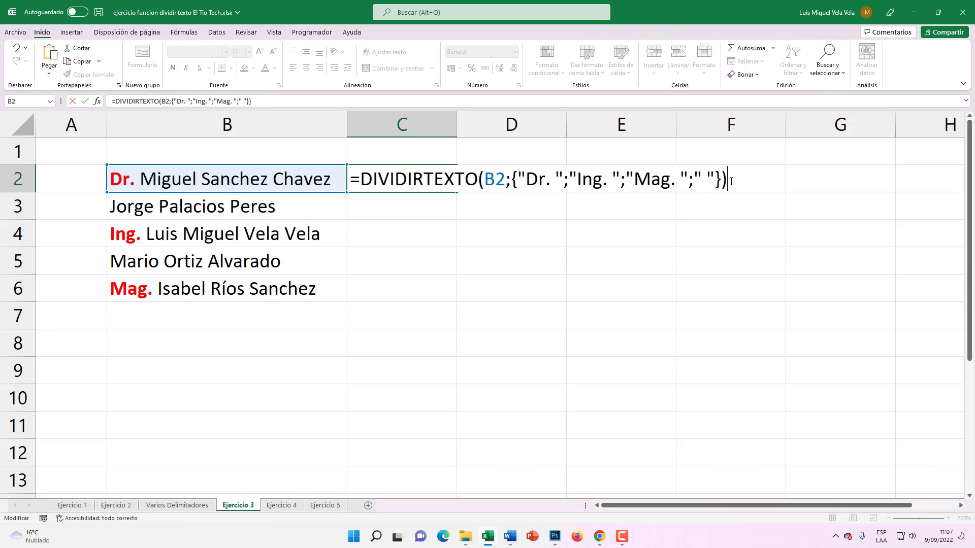
{"action": "key", "text": "Return"}
- Fill the C2 split formula down to C6
{"action": "left_click", "coordinate": [382, 188]}
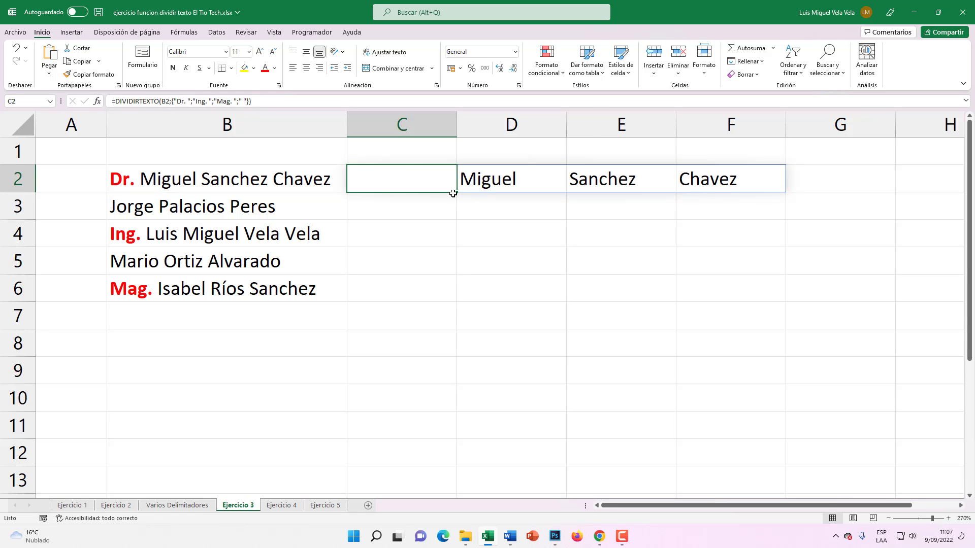
{"action": "left_click_drag", "start_coordinate": [457, 192], "coordinate": [445, 296]}
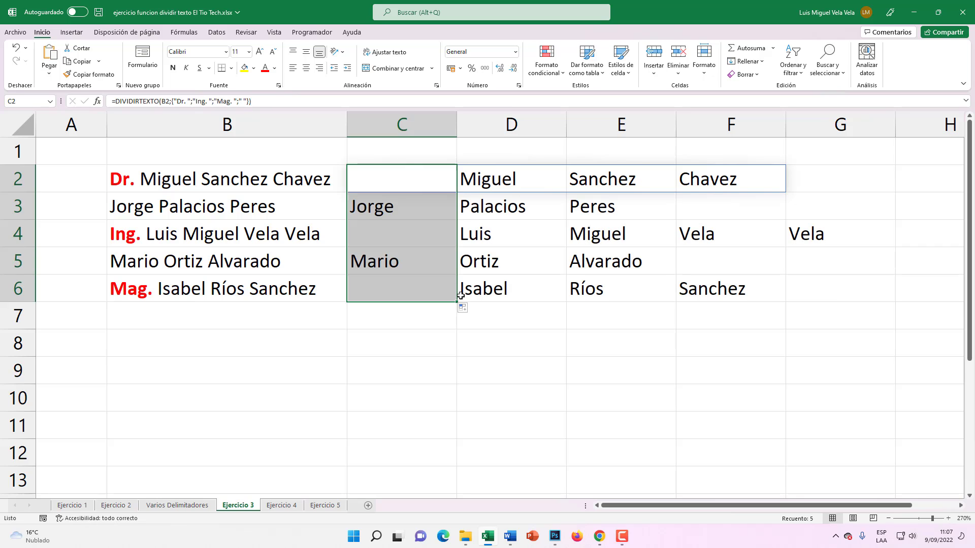
{"action": "left_click", "coordinate": [371, 179]}
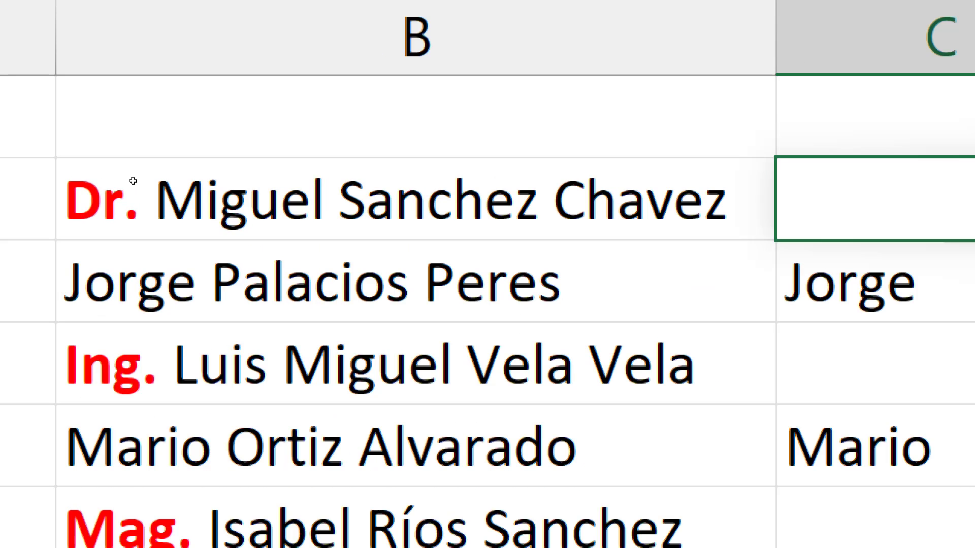
- Inspect the Dr. title in B2's name without changing the cell
{"action": "left_click", "coordinate": [131, 173]}
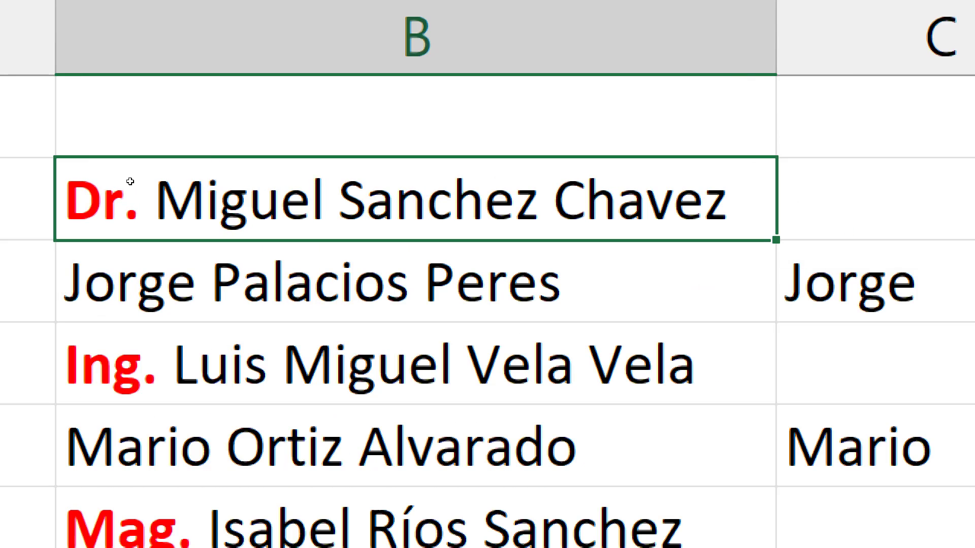
{"action": "double_click", "coordinate": [133, 172]}
{"action": "left_click_drag", "start_coordinate": [139, 172], "coordinate": [125, 172]}
{"action": "left_click", "coordinate": [157, 153]}
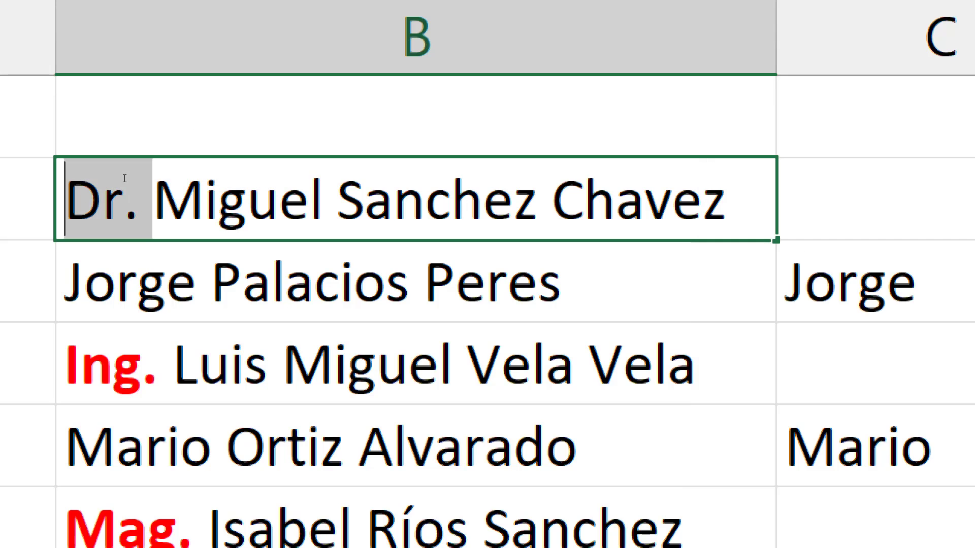
{"action": "key", "text": "ctrl+Return"}
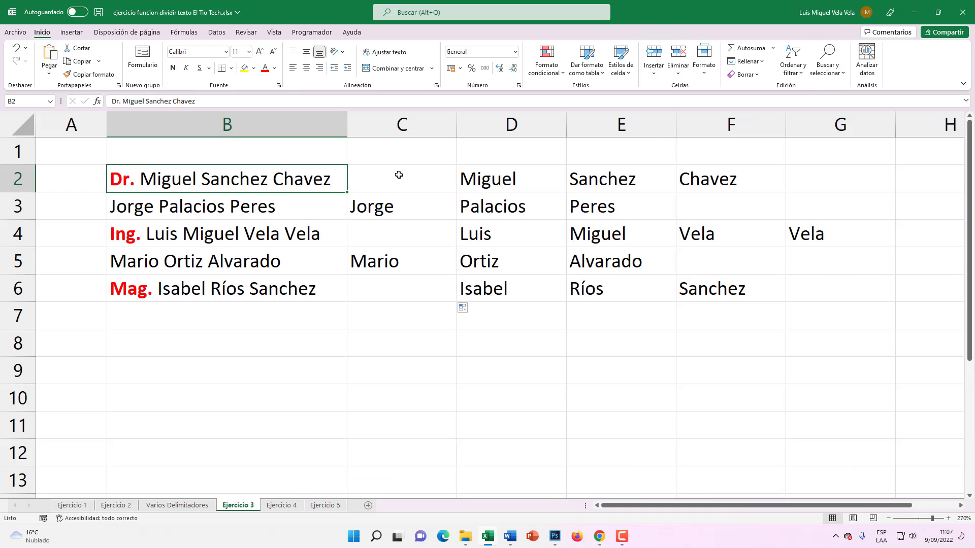
- Check the spilled split results for rows 2, 4 and 6
{"action": "left_click", "coordinate": [399, 175]}
{"action": "left_click", "coordinate": [387, 231]}
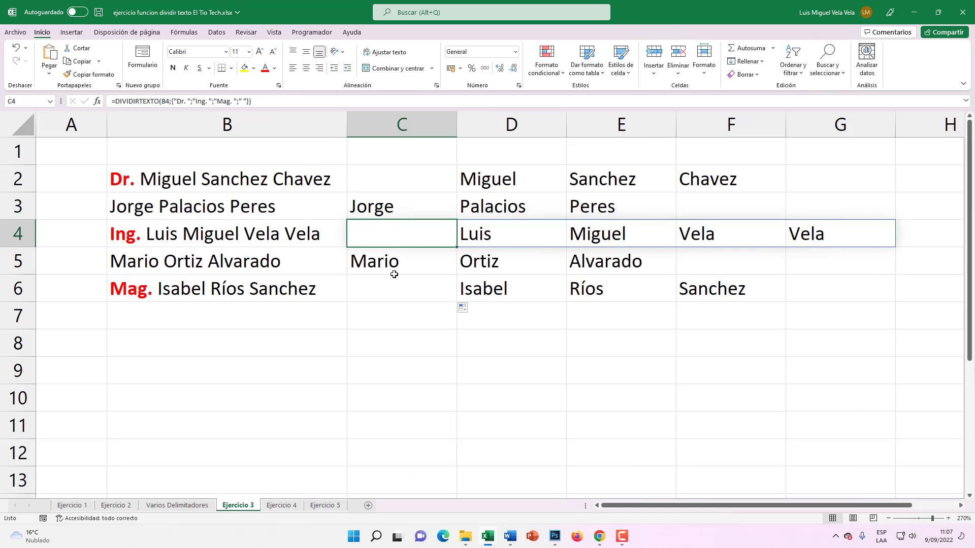
{"action": "left_click", "coordinate": [389, 290]}
{"action": "left_click", "coordinate": [381, 239]}
{"action": "left_click", "coordinate": [386, 169]}
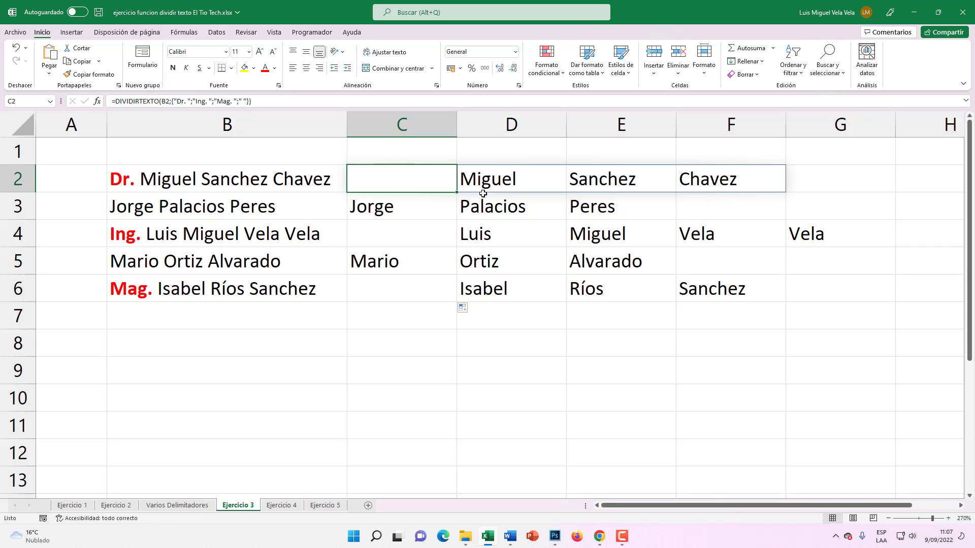
{"action": "left_click_drag", "start_coordinate": [428, 167], "coordinate": [692, 178]}
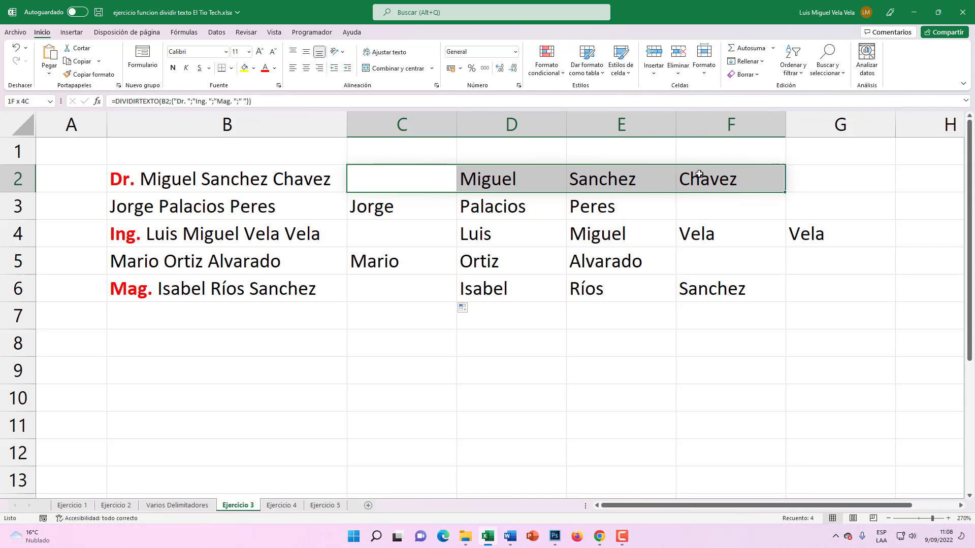
{"action": "left_click", "coordinate": [399, 175]}
{"action": "left_click", "coordinate": [400, 233]}
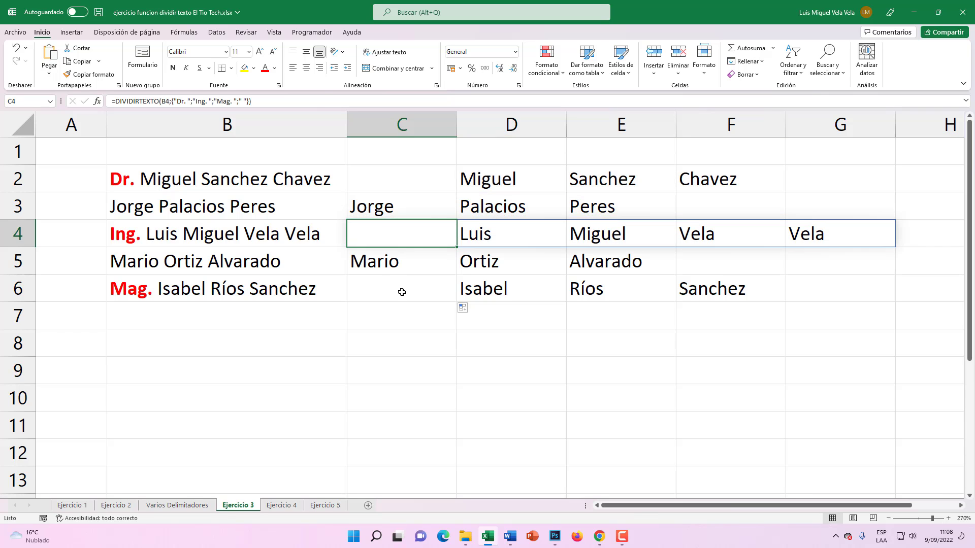
{"action": "left_click", "coordinate": [400, 287]}
{"action": "left_click", "coordinate": [374, 240]}
{"action": "left_click", "coordinate": [386, 178]}
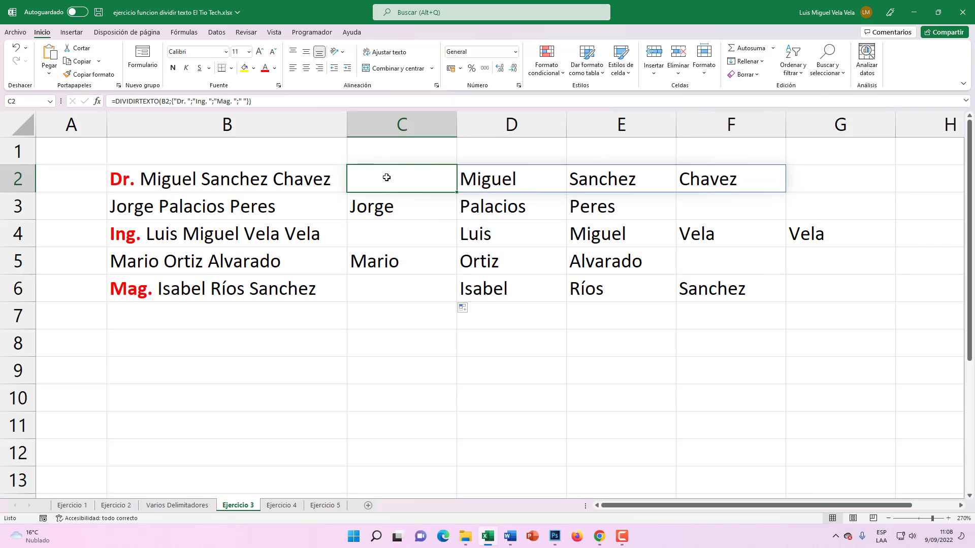
{"action": "key", "text": "super+plus"}
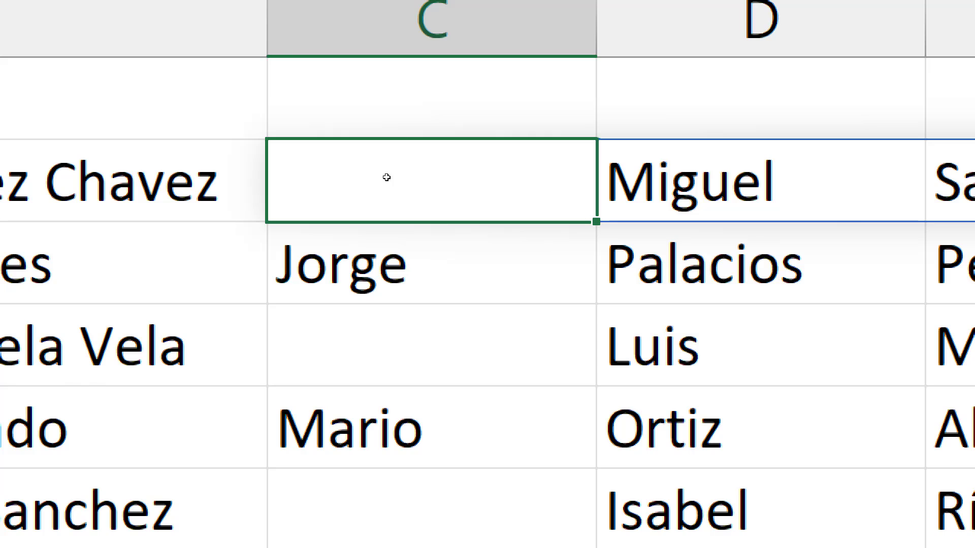
{"action": "key", "text": "super+Escape"}
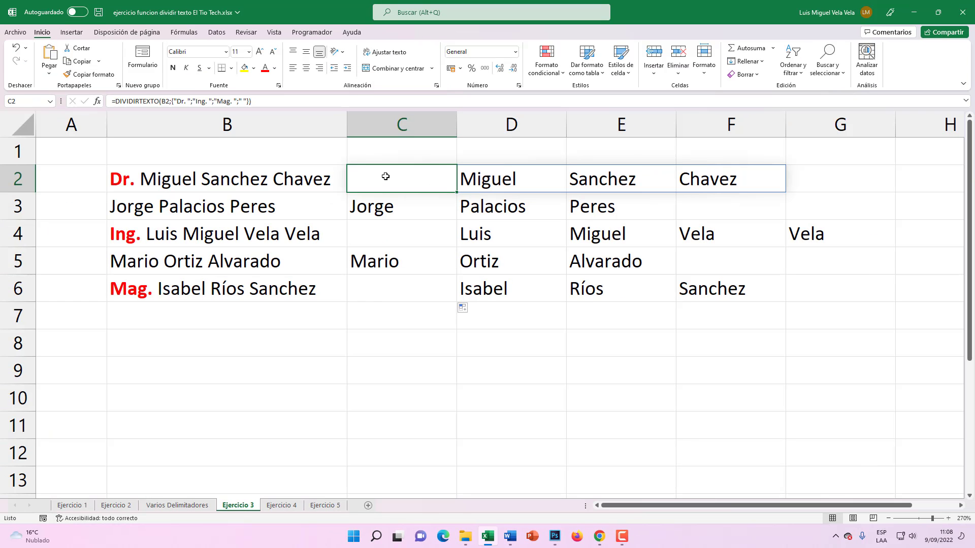
- Add ;;VERDADERO to C2's DIVIDIRTEXTO formula so empty pieces are ignored
{"action": "double_click", "coordinate": [385, 176]}
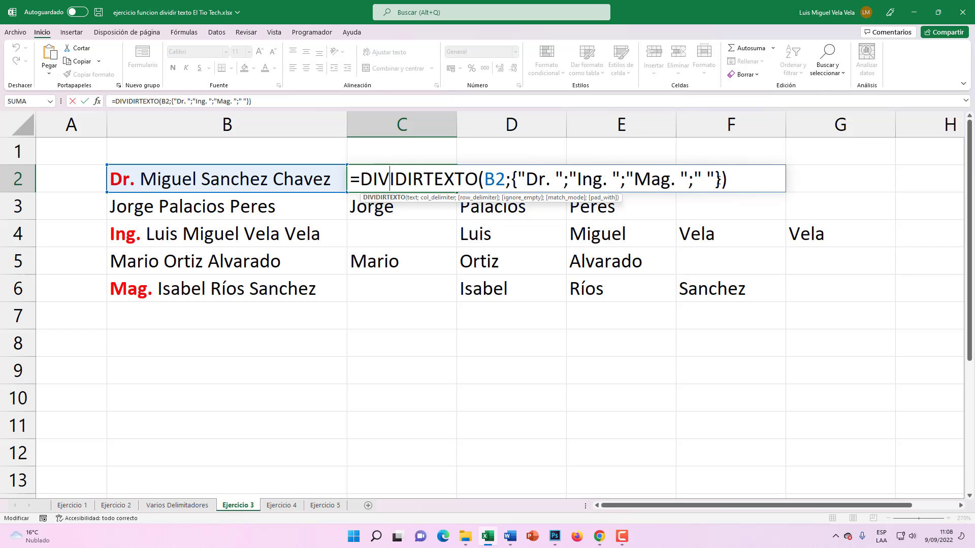
{"action": "key", "text": "super+plus"}
{"action": "left_click", "coordinate": [720, 179]}
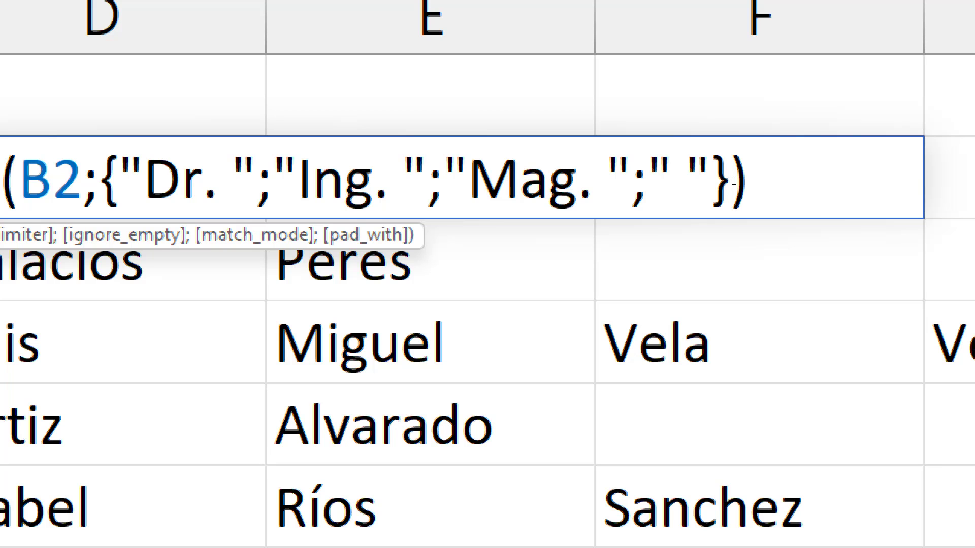
{"action": "type", "text": ";"}
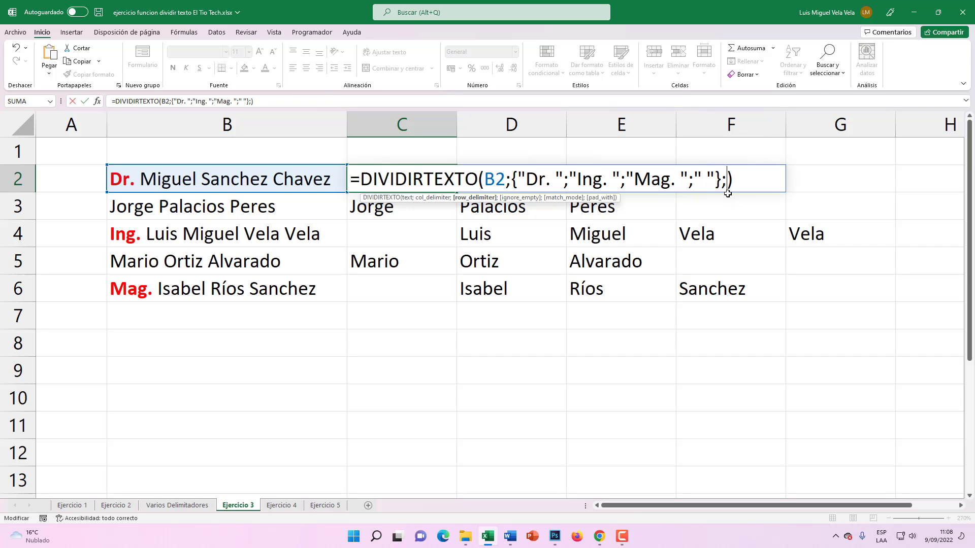
{"action": "type", "text": ";"}
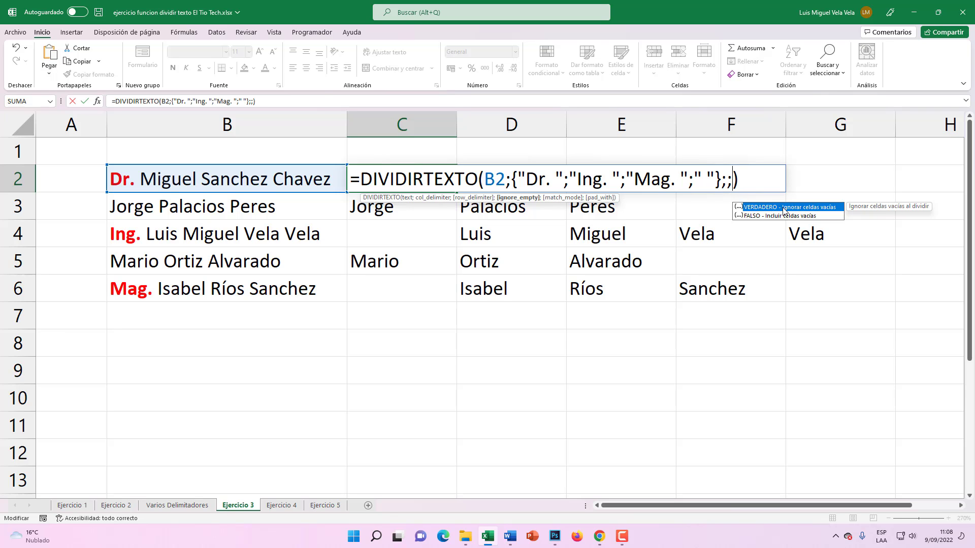
{"action": "left_click", "coordinate": [526, 205]}
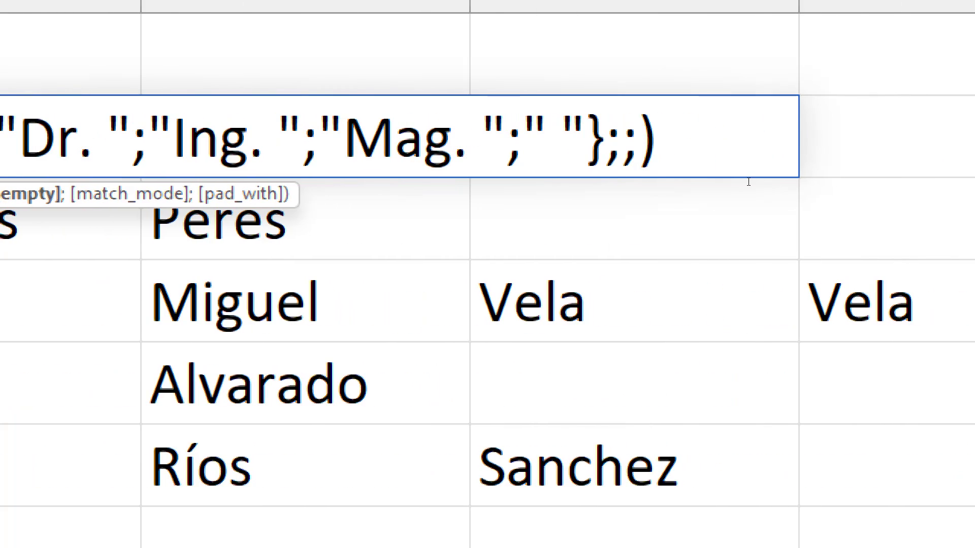
{"action": "key", "text": "BackSpace"}
{"action": "type", "text": ";"}
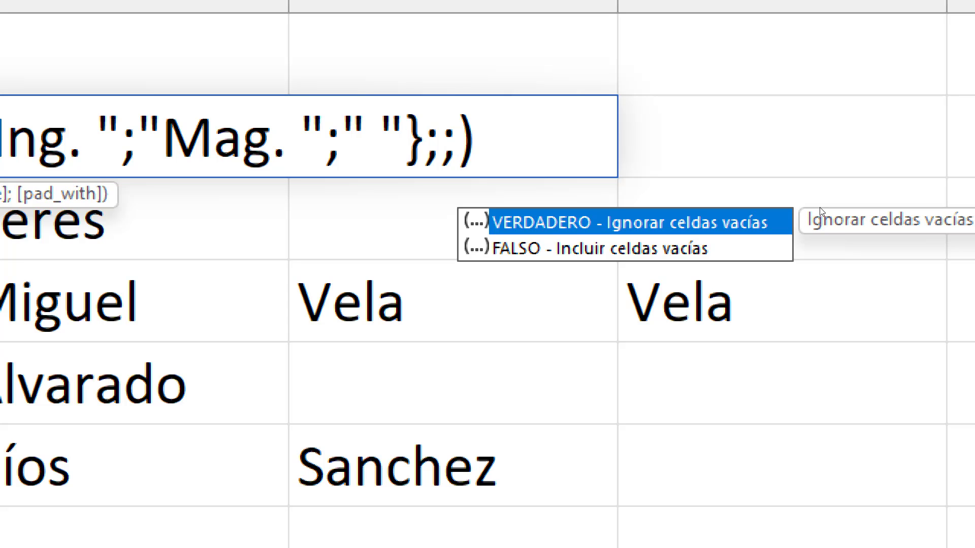
{"action": "key", "text": "Escape"}
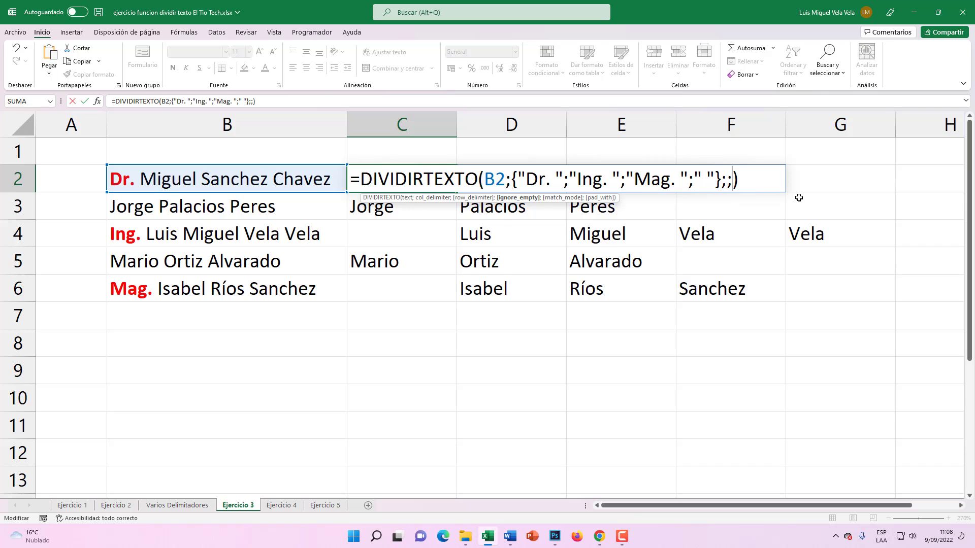
{"action": "key", "text": "BackSpace"}
{"action": "type", "text": ";"}
{"action": "left_click", "coordinate": [795, 209]}
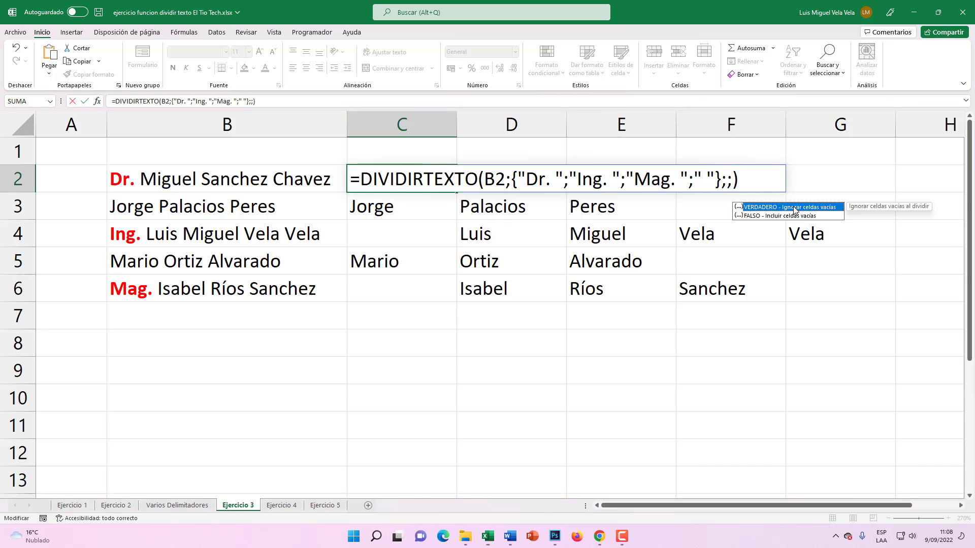
{"action": "double_click", "coordinate": [795, 209]}
- Copy the updated formula down to C6 and review the results in C2:F6
{"action": "left_click", "coordinate": [401, 175]}
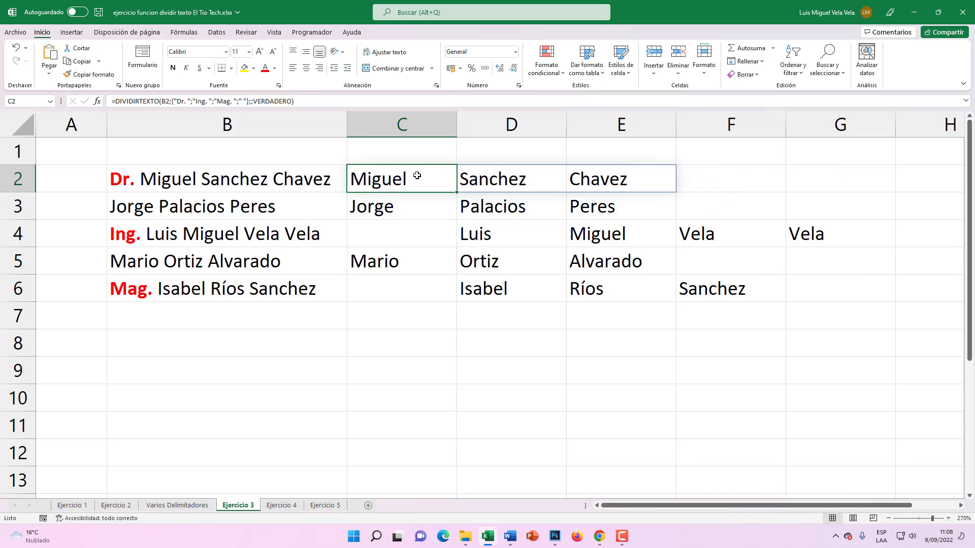
{"action": "double_click", "coordinate": [417, 175]}
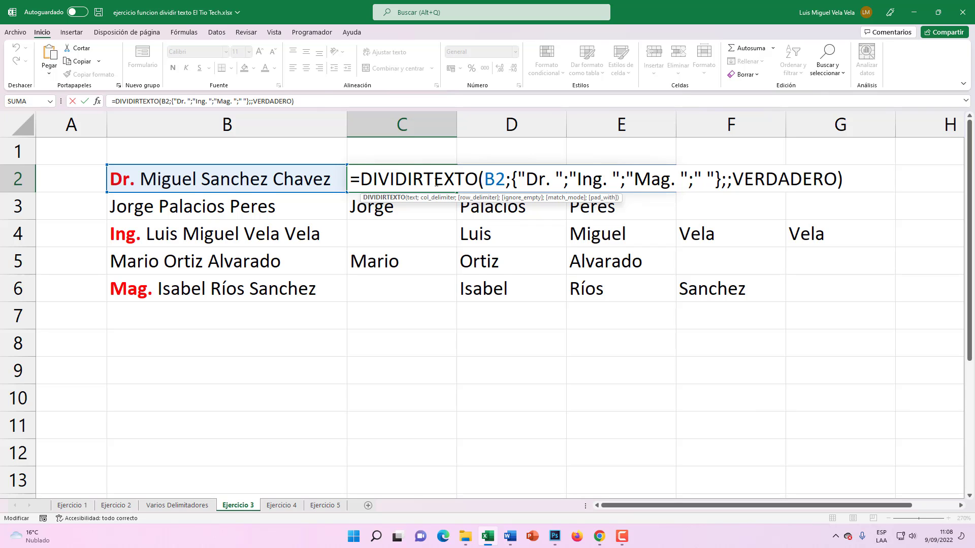
{"action": "key", "text": "Escape"}
{"action": "left_click_drag", "start_coordinate": [455, 192], "coordinate": [444, 294]}
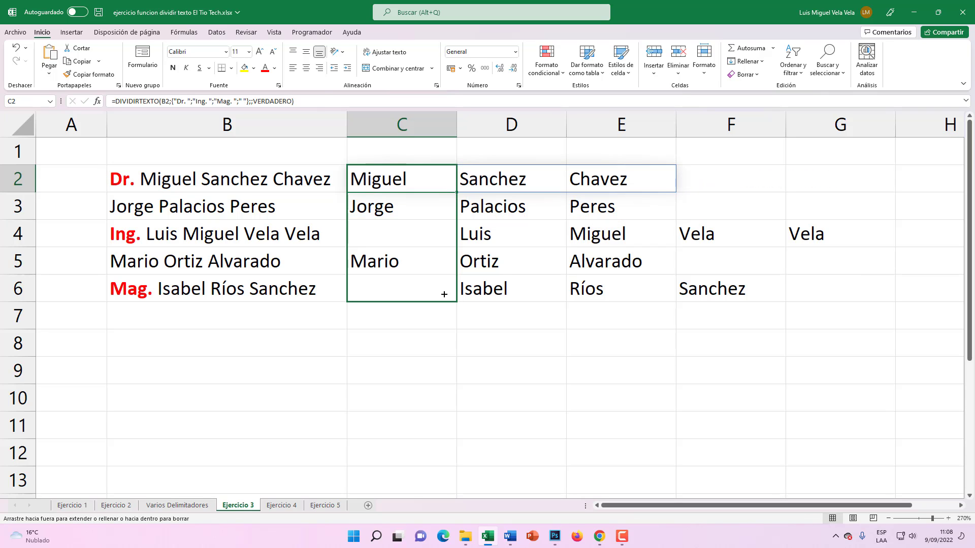
{"action": "left_click", "coordinate": [421, 323]}
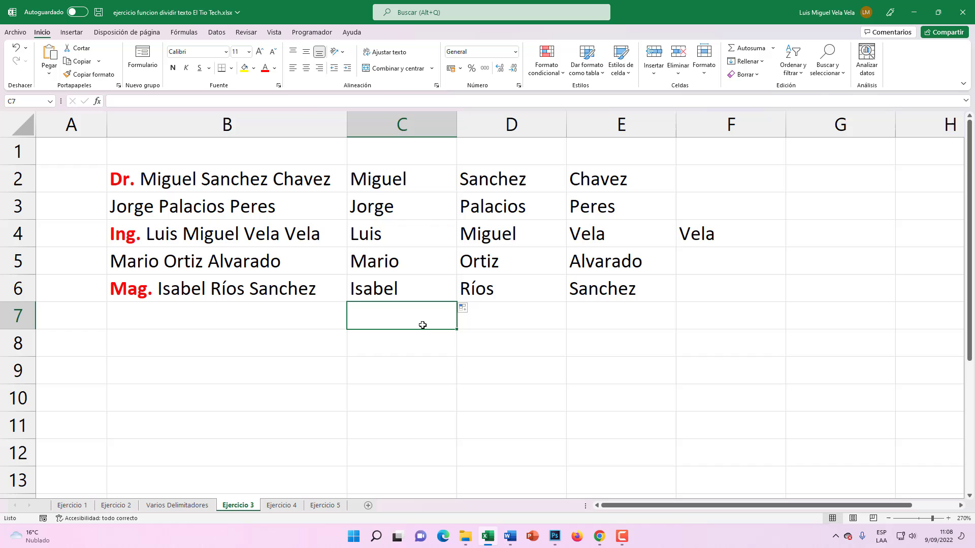
{"action": "left_click", "coordinate": [433, 365]}
{"action": "mouse_move", "coordinate": [401, 179]}
{"action": "left_mouse_down"}
{"action": "mouse_move", "coordinate": [707, 274]}
{"action": "mouse_move", "coordinate": [716, 293]}
{"action": "left_mouse_up"}
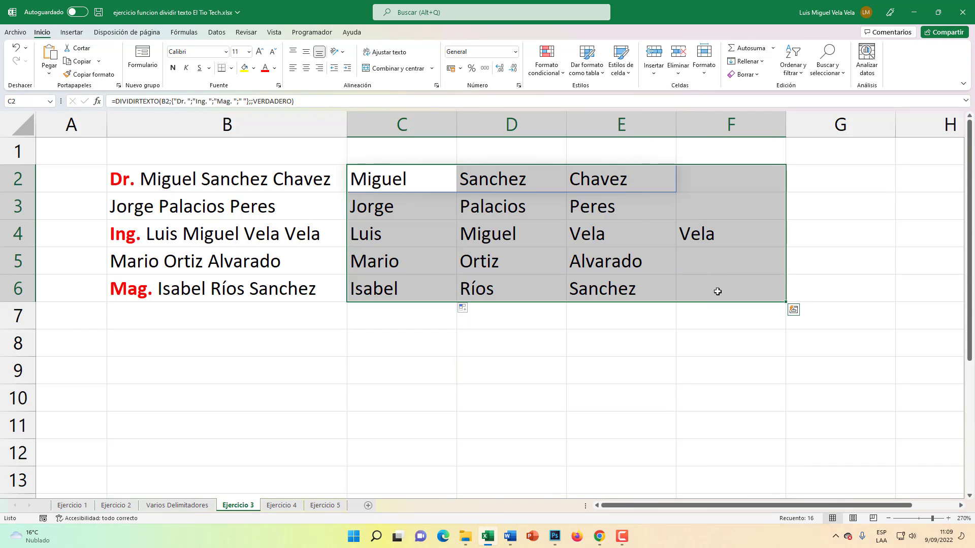
{"action": "left_click", "coordinate": [392, 222]}
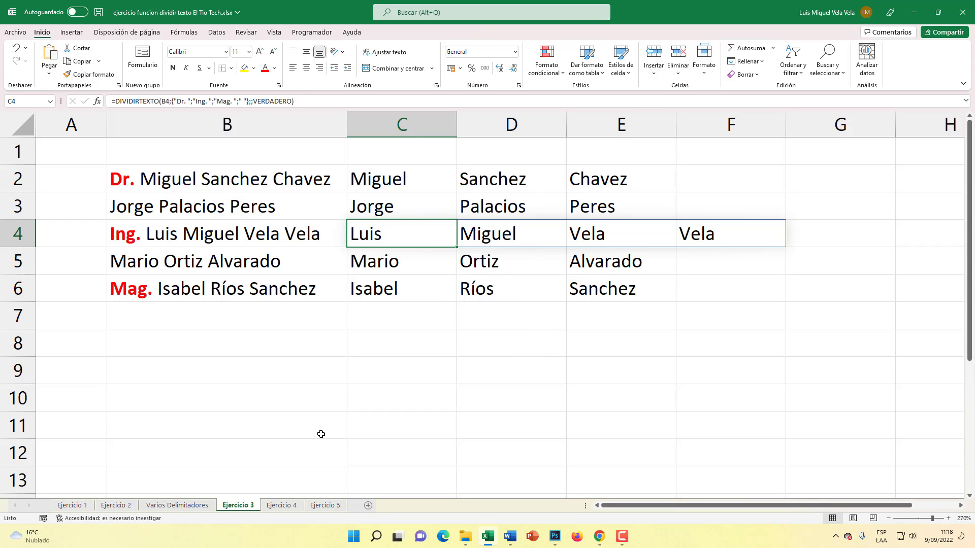
- Switch to the Ejercicio 4 sheet and move the reference table picture up and left
{"action": "left_click", "coordinate": [272, 506]}
{"action": "left_click", "coordinate": [172, 219]}
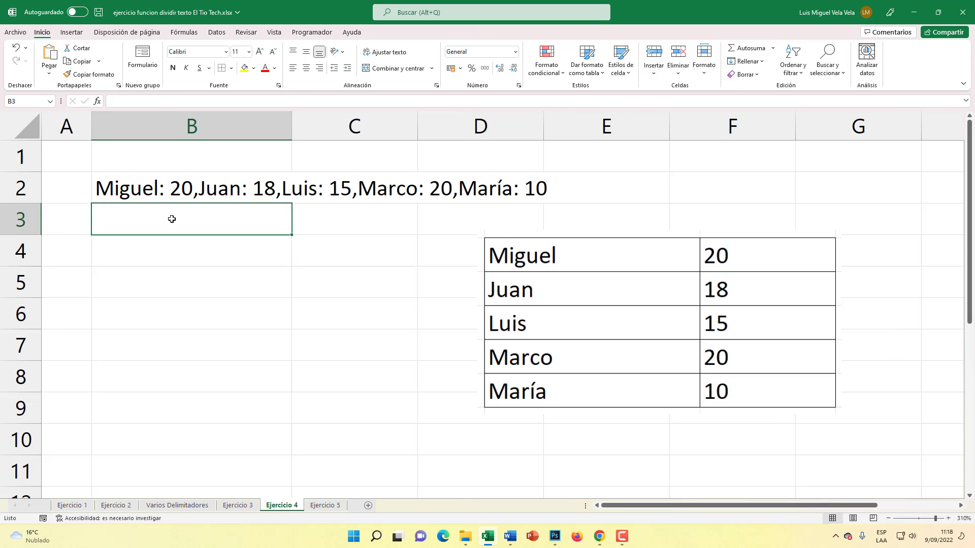
{"action": "double_click", "coordinate": [127, 189]}
{"action": "left_click_drag", "start_coordinate": [97, 189], "coordinate": [577, 194]}
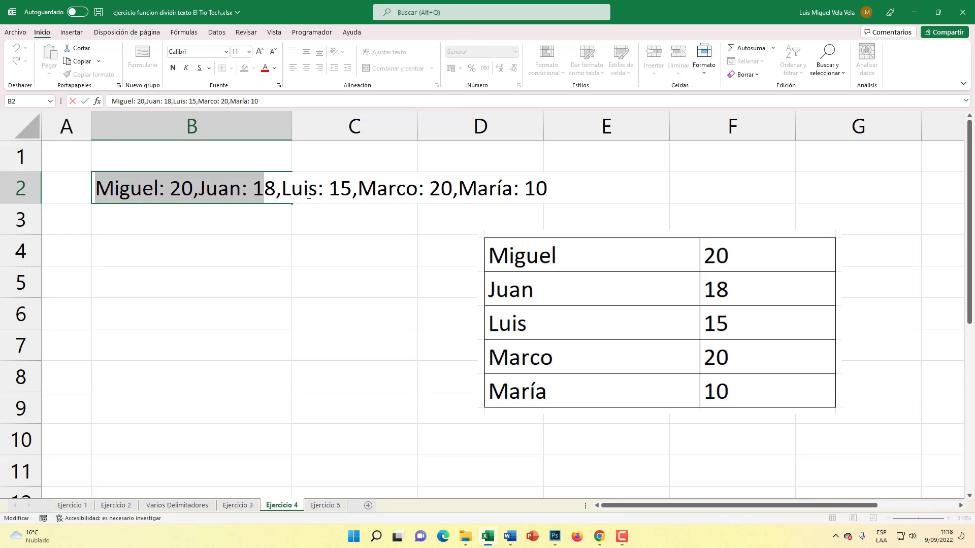
{"action": "left_click", "coordinate": [340, 254]}
{"action": "mouse_move", "coordinate": [544, 283]}
{"action": "left_mouse_down"}
{"action": "mouse_move", "coordinate": [514, 314]}
{"action": "mouse_move", "coordinate": [540, 285]}
{"action": "mouse_move", "coordinate": [523, 271]}
{"action": "left_mouse_up"}
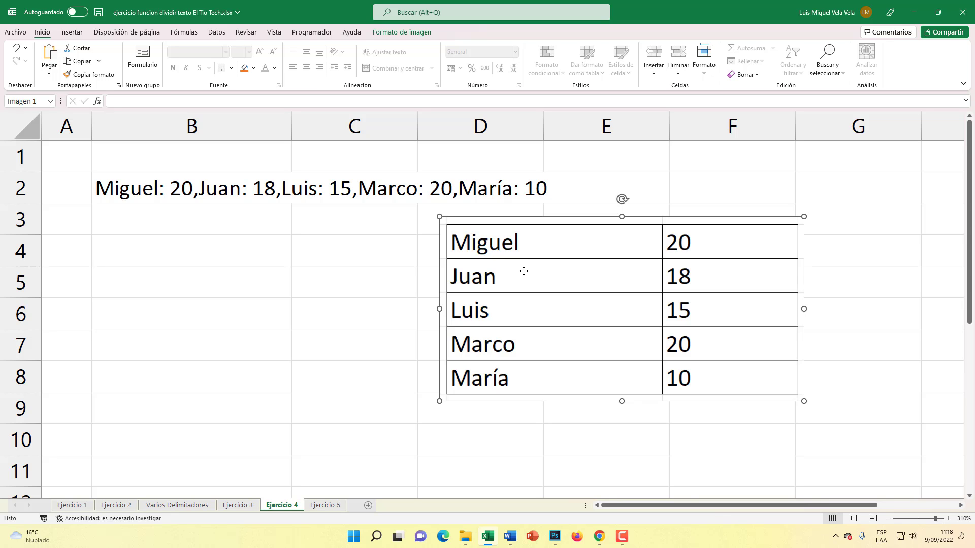
- Examine the colon and comma separators in B2's name: number pairs without editing
{"action": "double_click", "coordinate": [142, 184]}
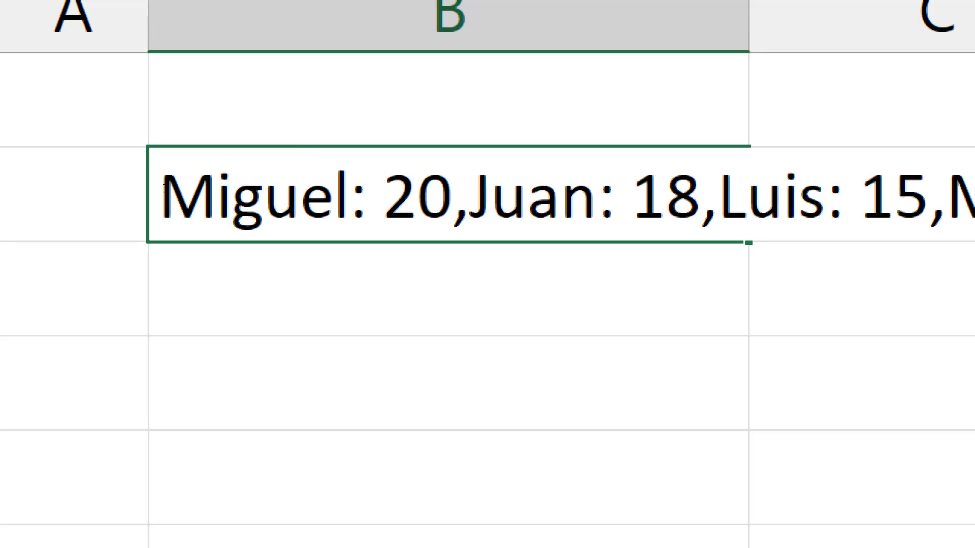
{"action": "left_click_drag", "start_coordinate": [351, 196], "coordinate": [366, 196]}
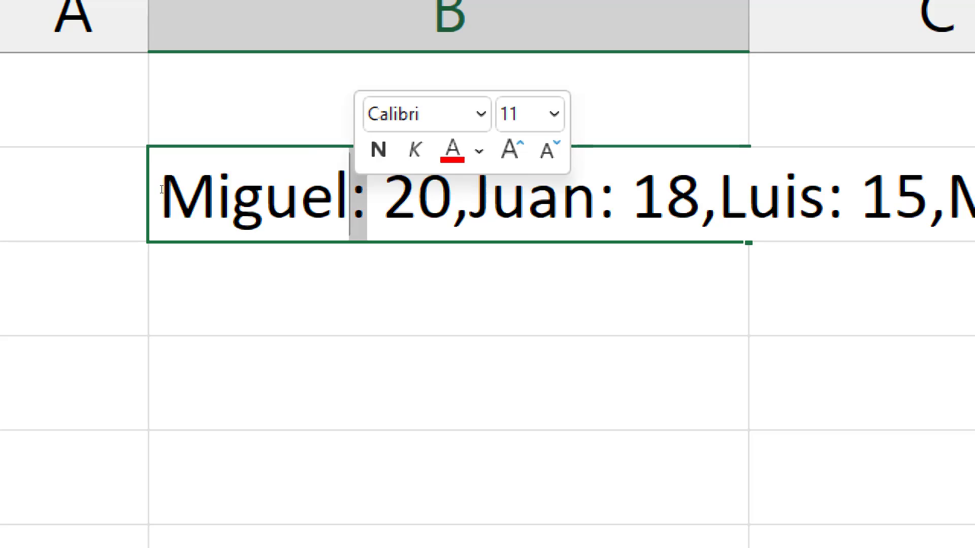
{"action": "left_click", "coordinate": [189, 190]}
{"action": "left_click", "coordinate": [454, 195]}
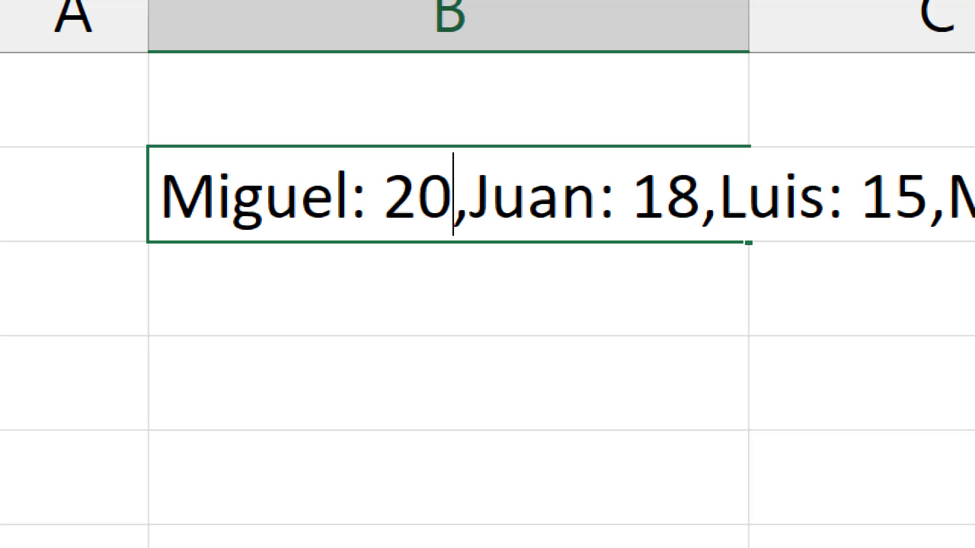
{"action": "left_click_drag", "start_coordinate": [452, 195], "coordinate": [470, 196]}
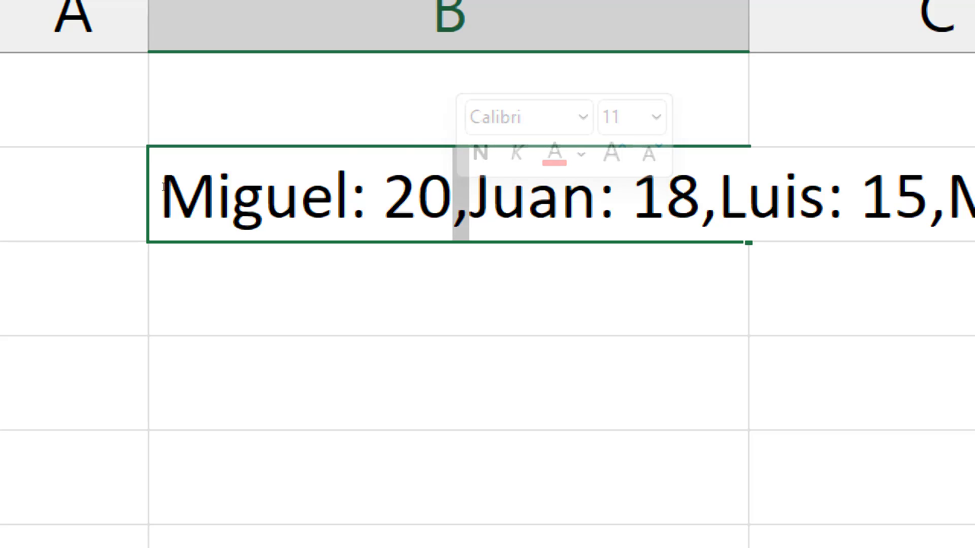
{"action": "left_click_drag", "start_coordinate": [349, 195], "coordinate": [367, 195]}
{"action": "left_click_drag", "start_coordinate": [452, 196], "coordinate": [470, 195]}
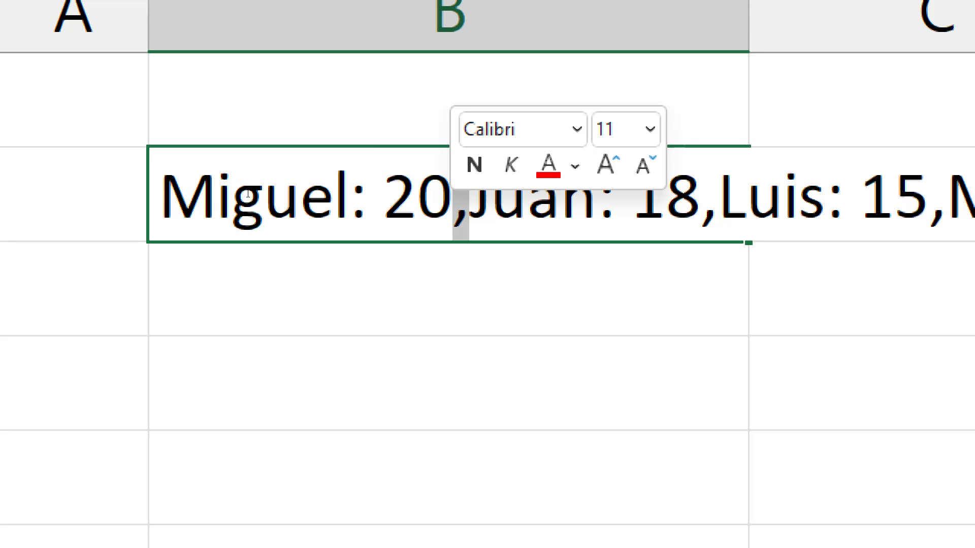
{"action": "left_click", "coordinate": [616, 195]}
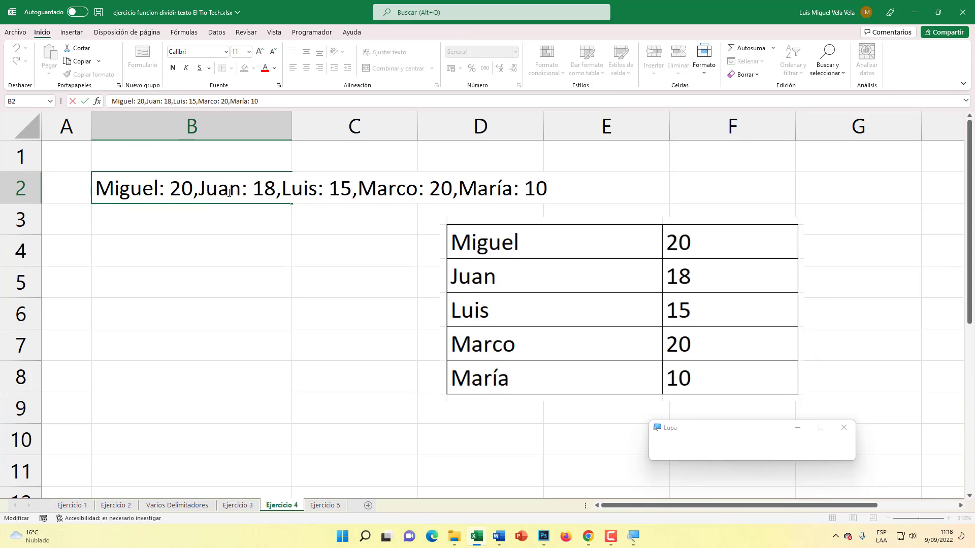
{"action": "key", "text": "super+Escape"}
- Enter =DIVIDIRTEXTO(B2;": ";",") in B4 to spill the names and scores
{"action": "left_click", "coordinate": [123, 253]}
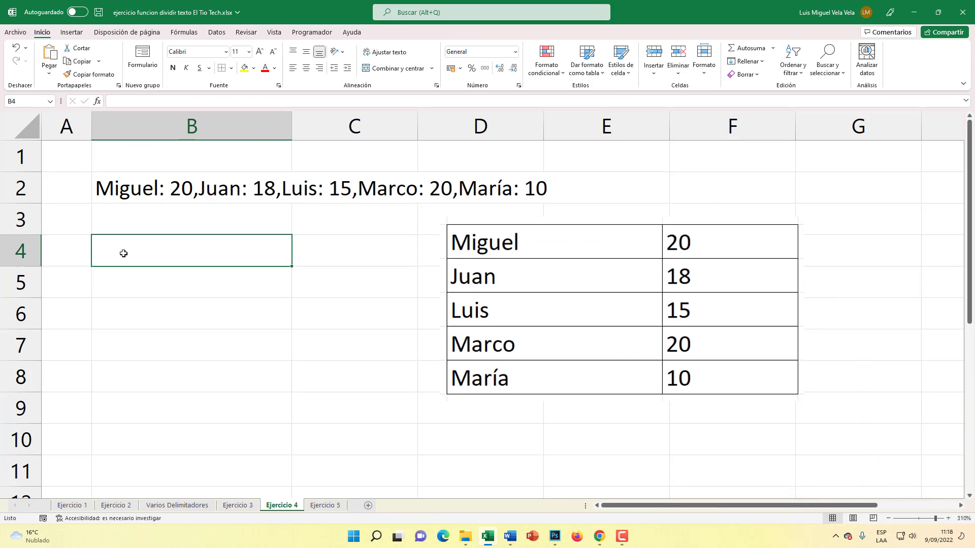
{"action": "type", "text": "=divi"}
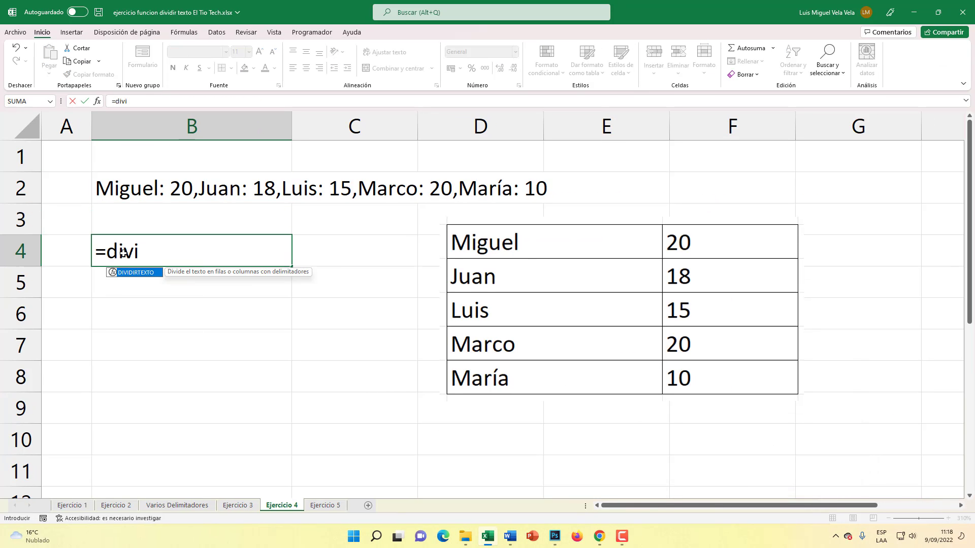
{"action": "key", "text": "Tab"}
{"action": "left_click", "coordinate": [141, 190]}
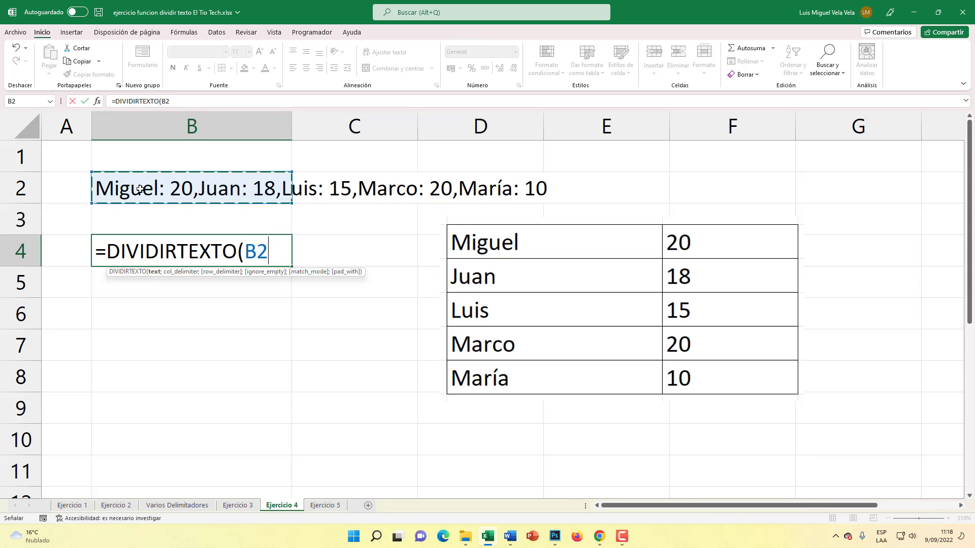
{"action": "type", "text": ";\":"}
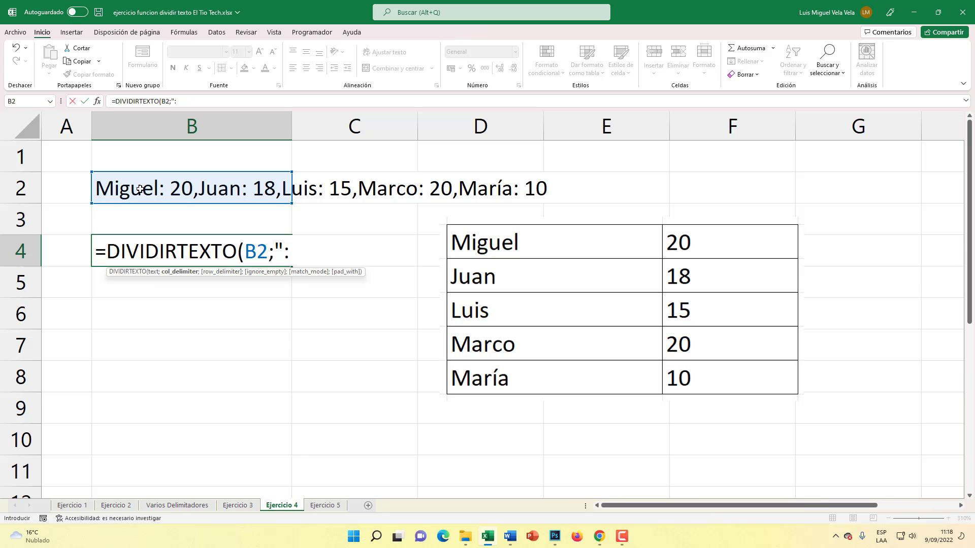
{"action": "type", "text": "\""}
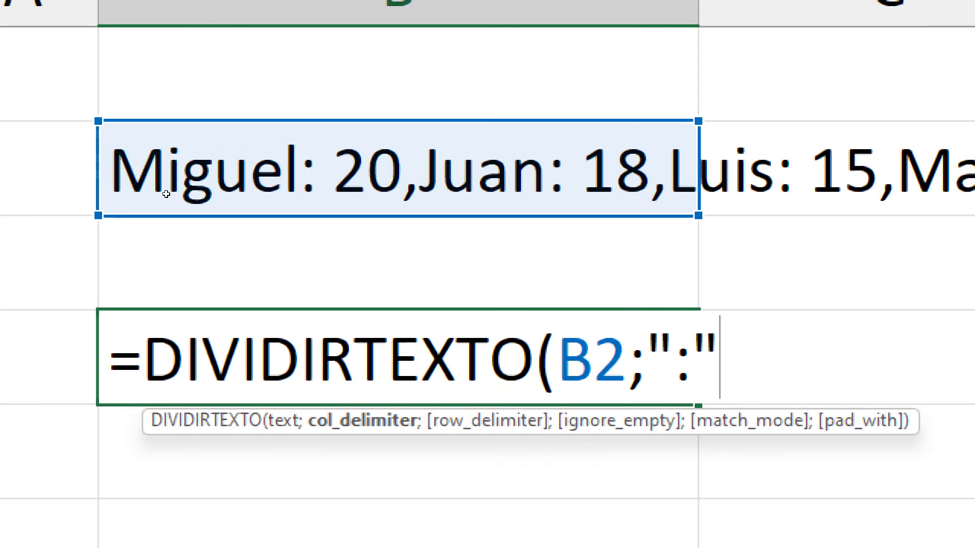
{"action": "key", "text": "Left"}
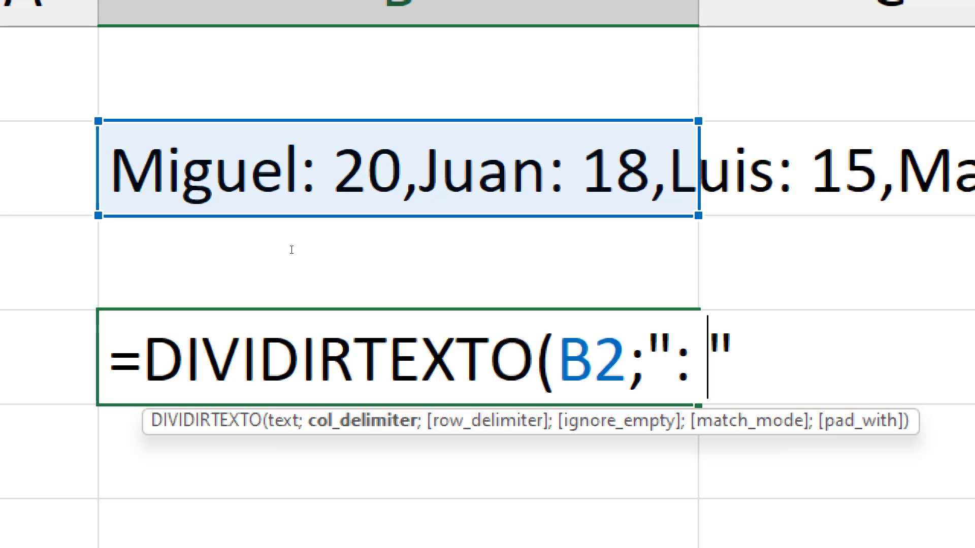
{"action": "key", "text": "Right"}
{"action": "type", "text": ";"}
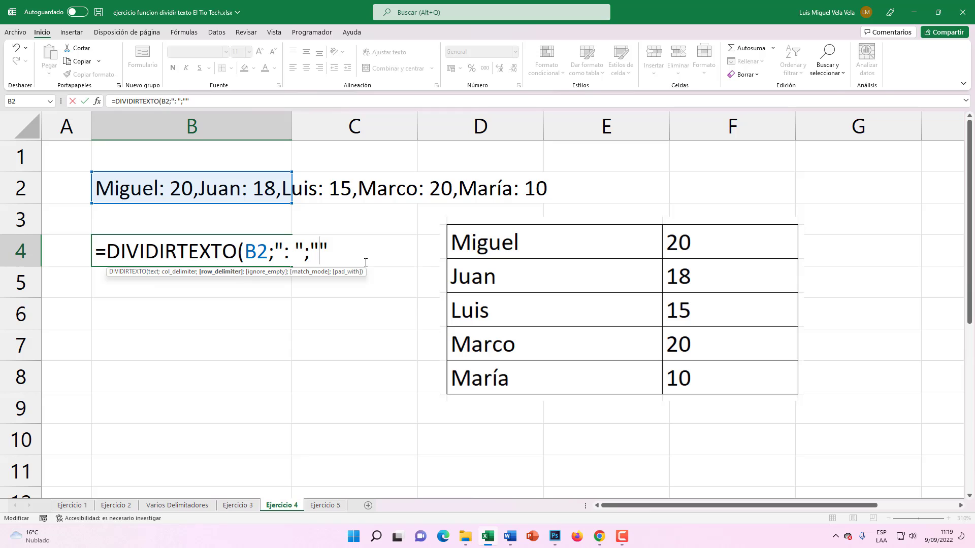
{"action": "type", "text": ",\""}
{"action": "type", "text": ")"}
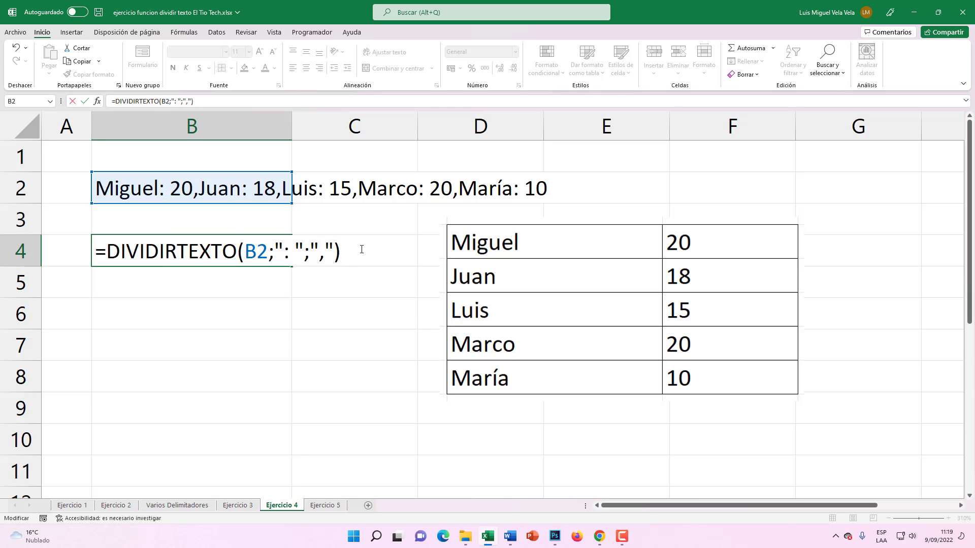
{"action": "key", "text": "Return"}
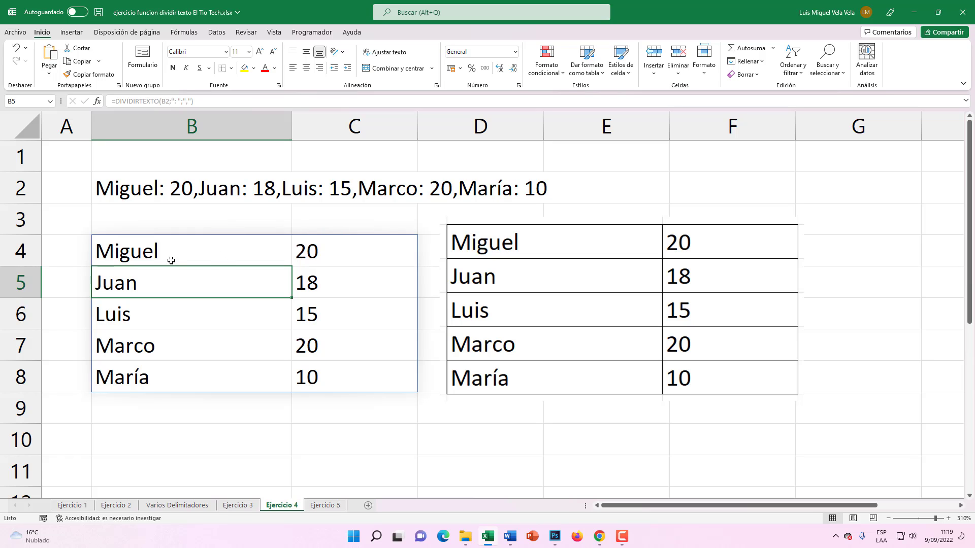
- Review the spilled B4:C8 table against the original text in B2
{"action": "left_click_drag", "start_coordinate": [259, 265], "coordinate": [330, 373]}
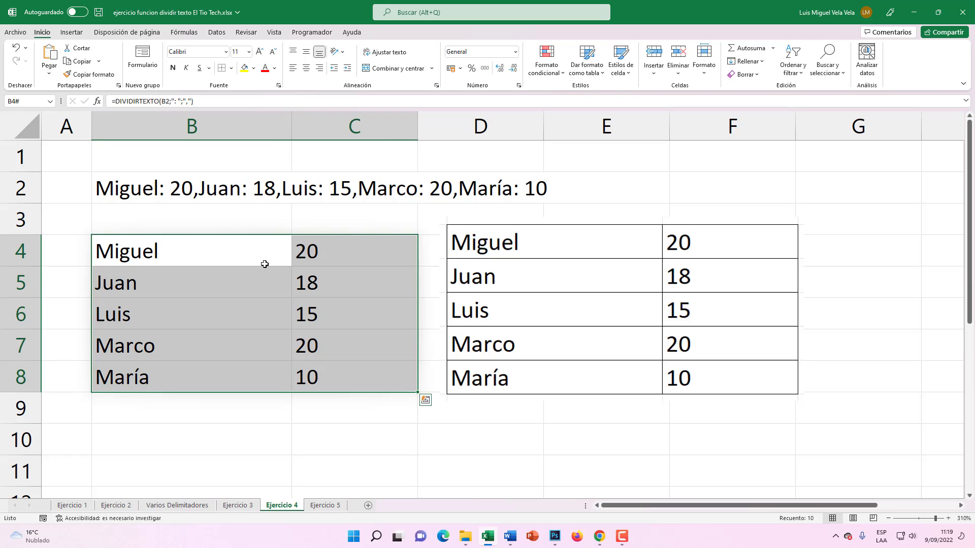
{"action": "left_click", "coordinate": [264, 264]}
{"action": "left_click", "coordinate": [183, 190]}
{"action": "left_click", "coordinate": [155, 261]}
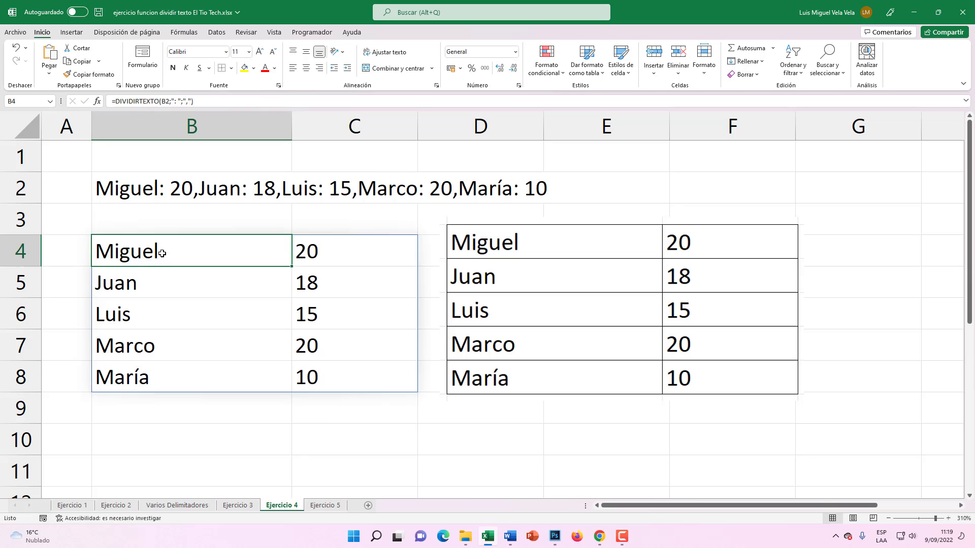
{"action": "left_click_drag", "start_coordinate": [162, 253], "coordinate": [170, 379]}
{"action": "left_click", "coordinate": [365, 300]}
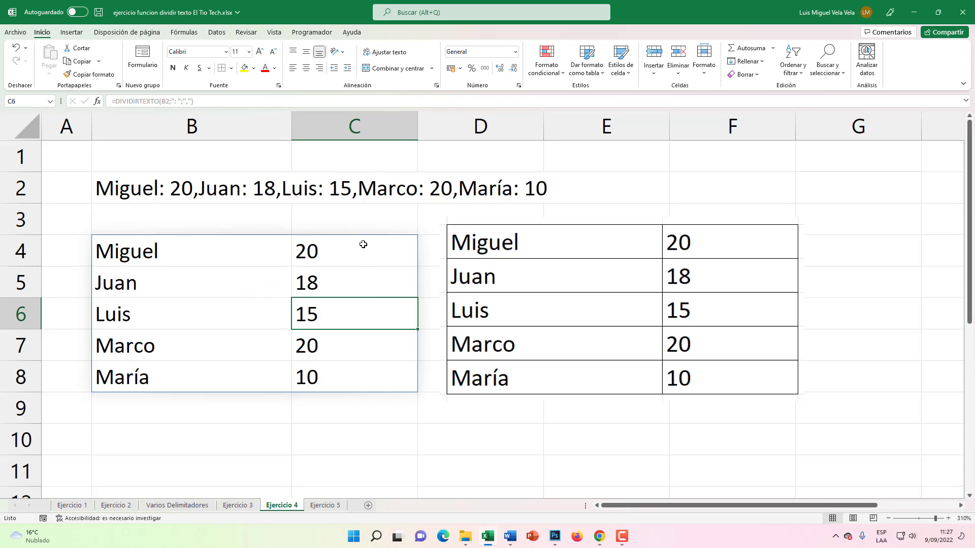
- Go to the Ejercicio 5 sheet, narrow column A, and review the lines in B2:B5
{"action": "left_click", "coordinate": [325, 505]}
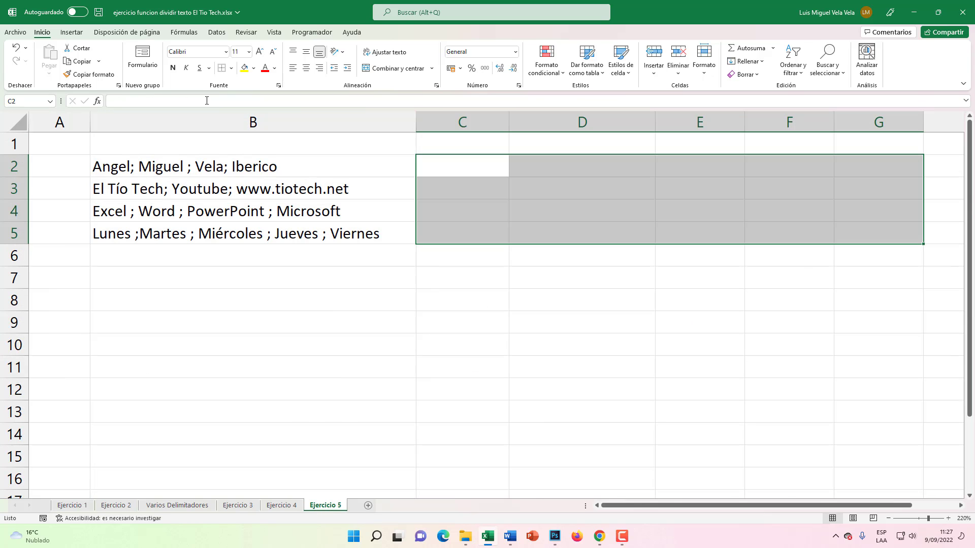
{"action": "left_click", "coordinate": [145, 198]}
{"action": "left_click_drag", "start_coordinate": [90, 122], "coordinate": [66, 124]}
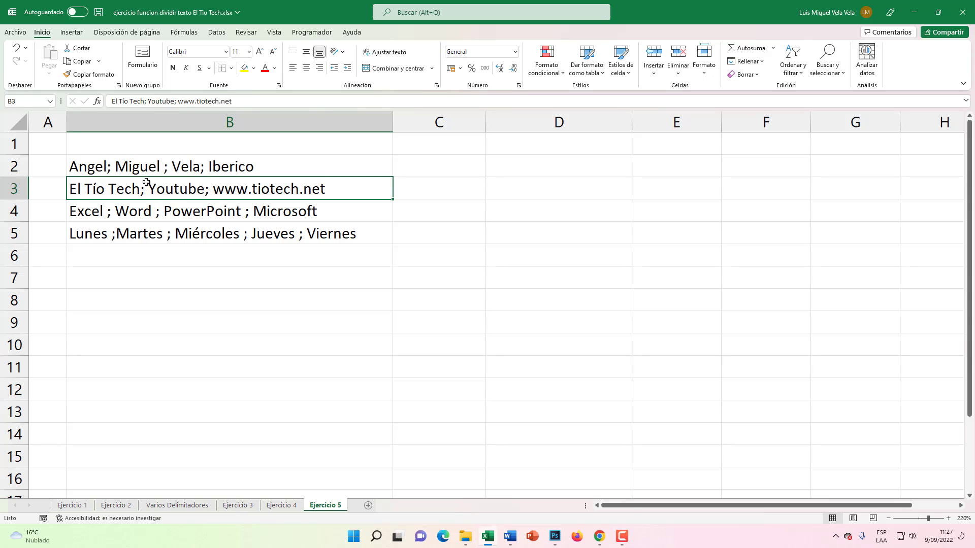
{"action": "left_click", "coordinate": [155, 168]}
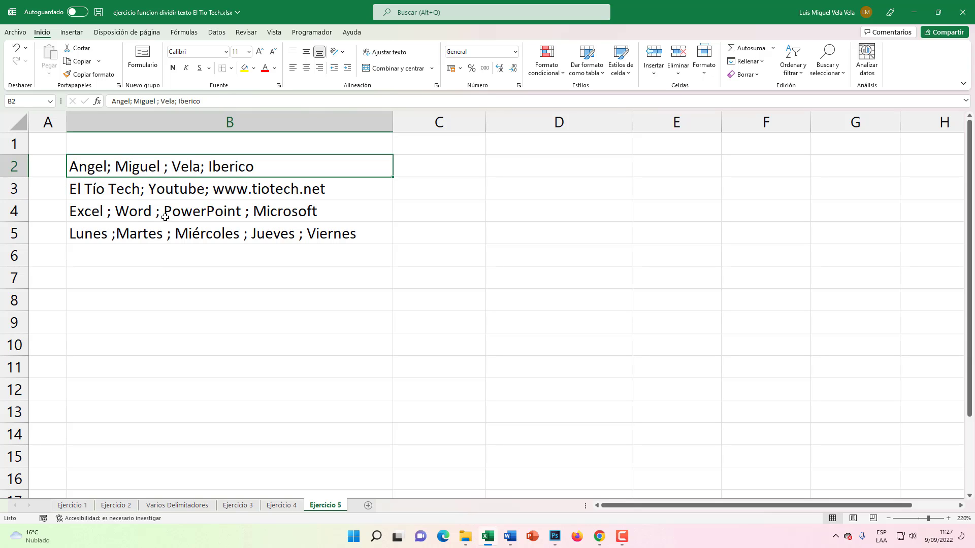
{"action": "left_click_drag", "start_coordinate": [165, 217], "coordinate": [169, 237]}
{"action": "left_click", "coordinate": [169, 236]}
{"action": "left_click", "coordinate": [170, 215]}
{"action": "left_click", "coordinate": [172, 191]}
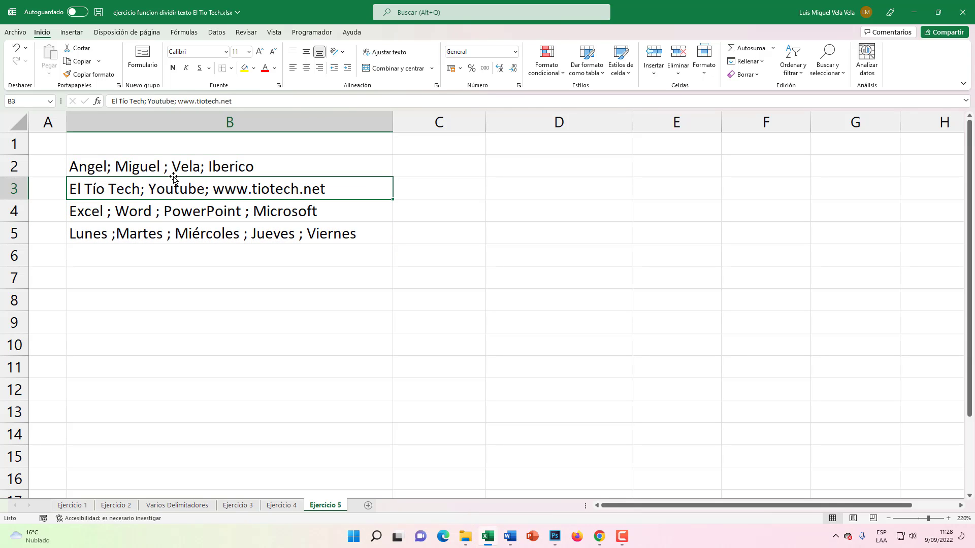
{"action": "left_click", "coordinate": [174, 172]}
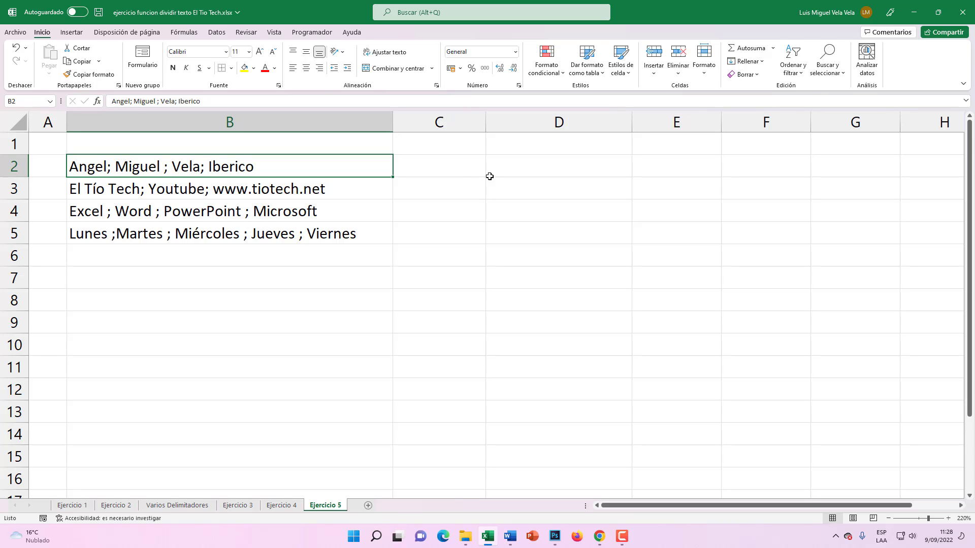
- Enter =DIVIDIRTEXTO(B2;";") in C2 and fill it down through C5
{"action": "left_click", "coordinate": [445, 168]}
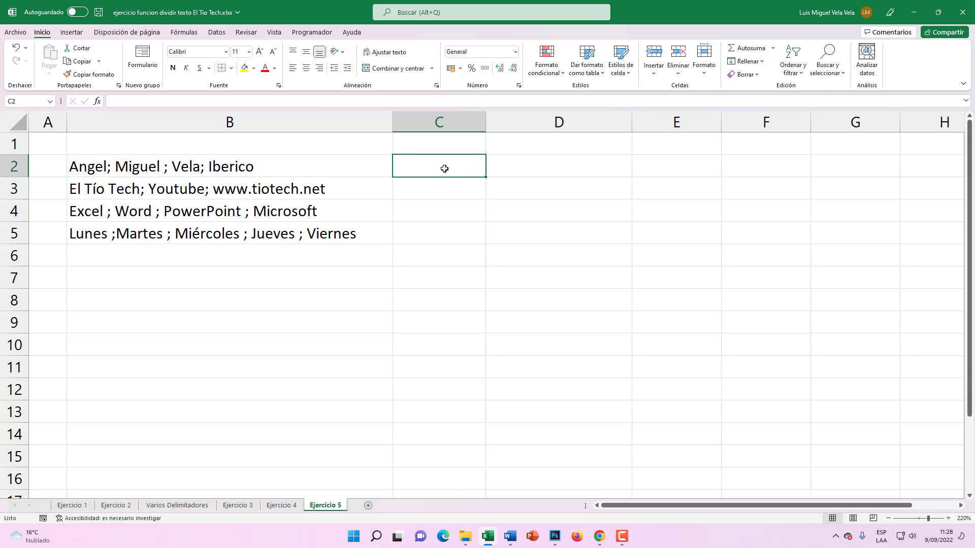
{"action": "type", "text": "=di"}
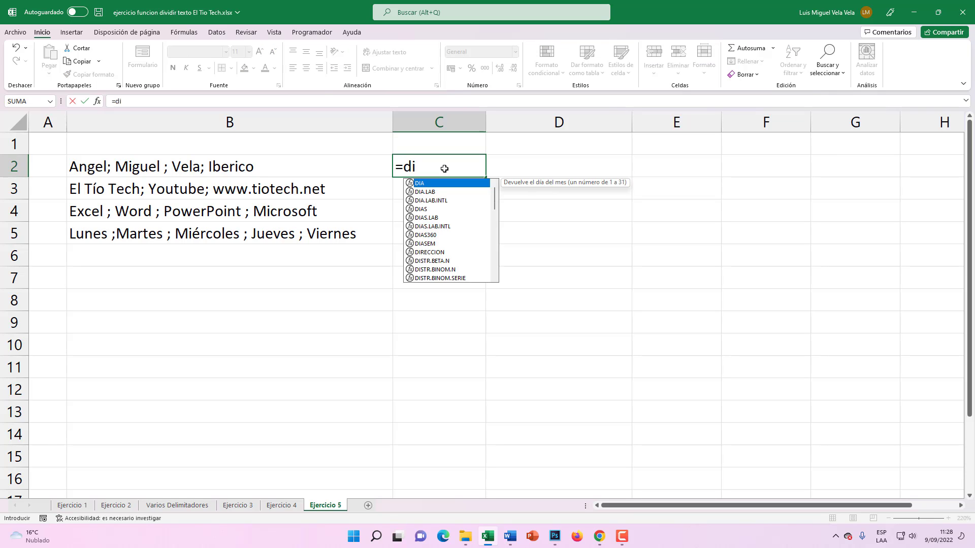
{"action": "type", "text": "vid"}
{"action": "key", "text": "Tab"}
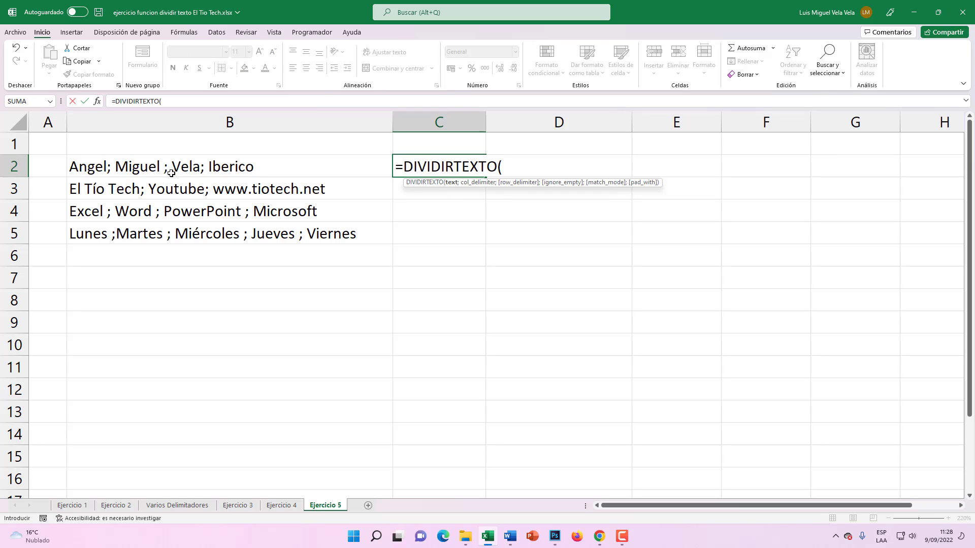
{"action": "left_click", "coordinate": [171, 174]}
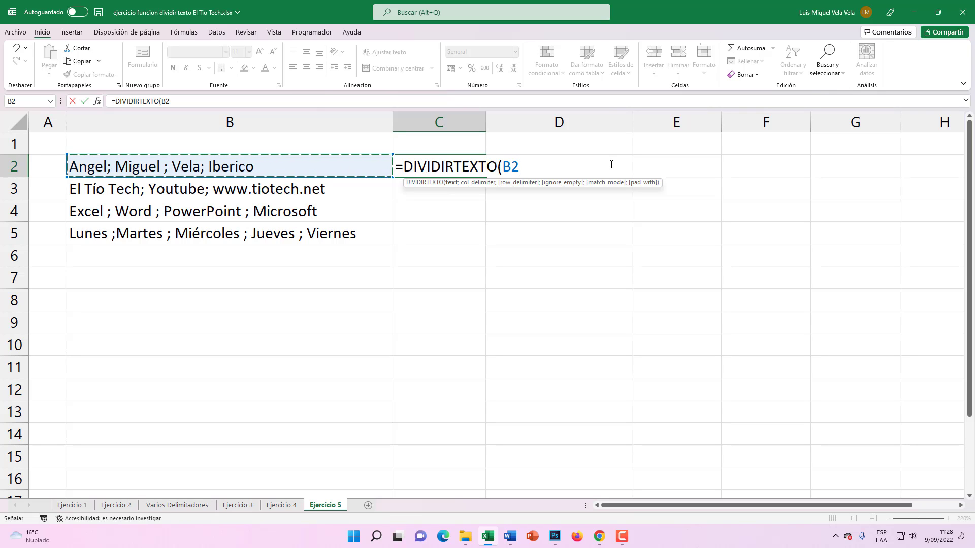
{"action": "type", "text": ";"}
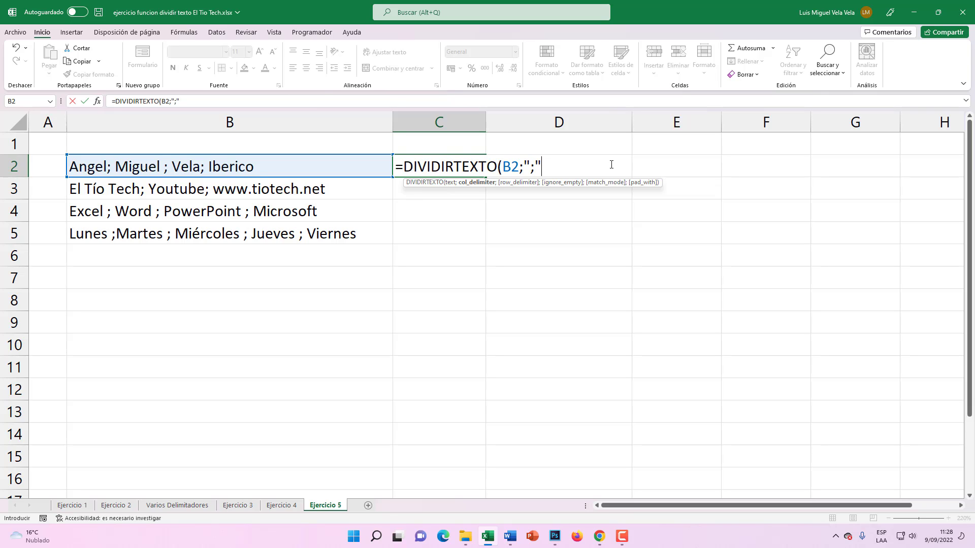
{"action": "type", "text": ")"}
{"action": "key", "text": "Return"}
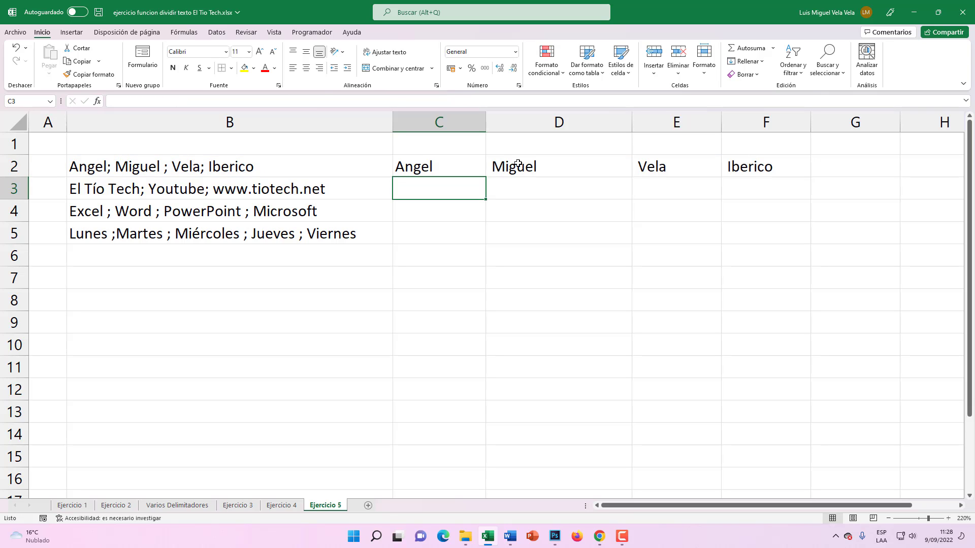
{"action": "left_click", "coordinate": [472, 170]}
{"action": "left_click_drag", "start_coordinate": [486, 176], "coordinate": [488, 241]}
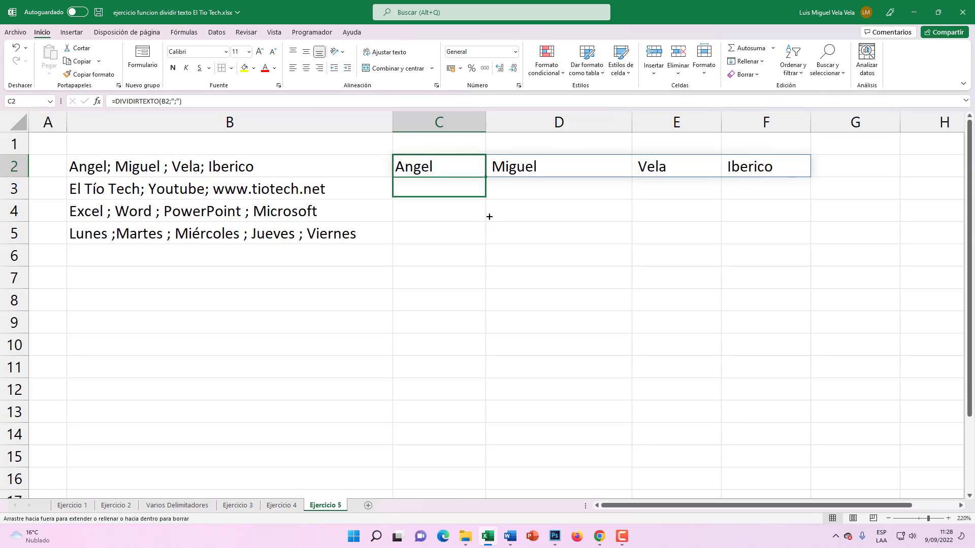
{"action": "double_click", "coordinate": [407, 165]}
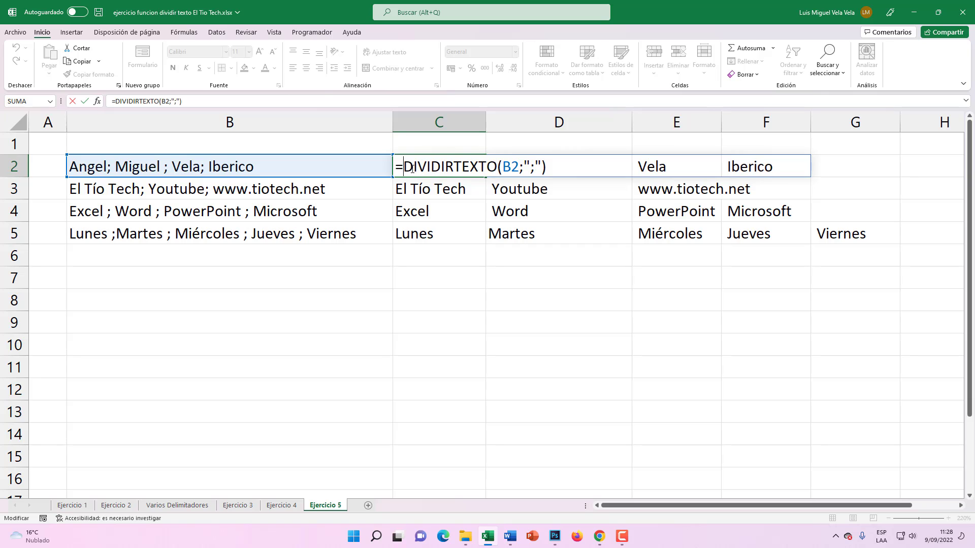
- Wrap C2's formula in ESPACIOS and fill it down to C5
{"action": "type", "text": "espacio"}
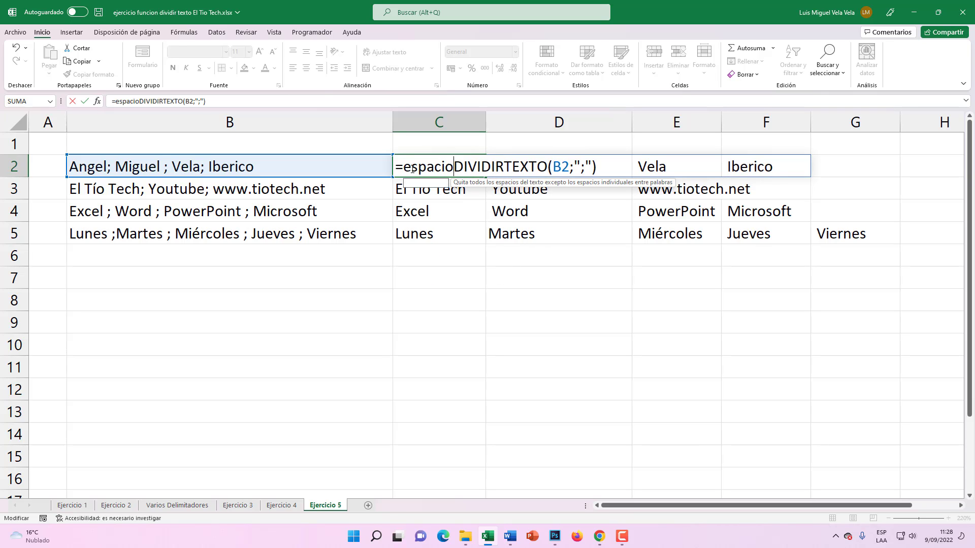
{"action": "type", "text": "s"}
{"action": "key", "text": "Tab"}
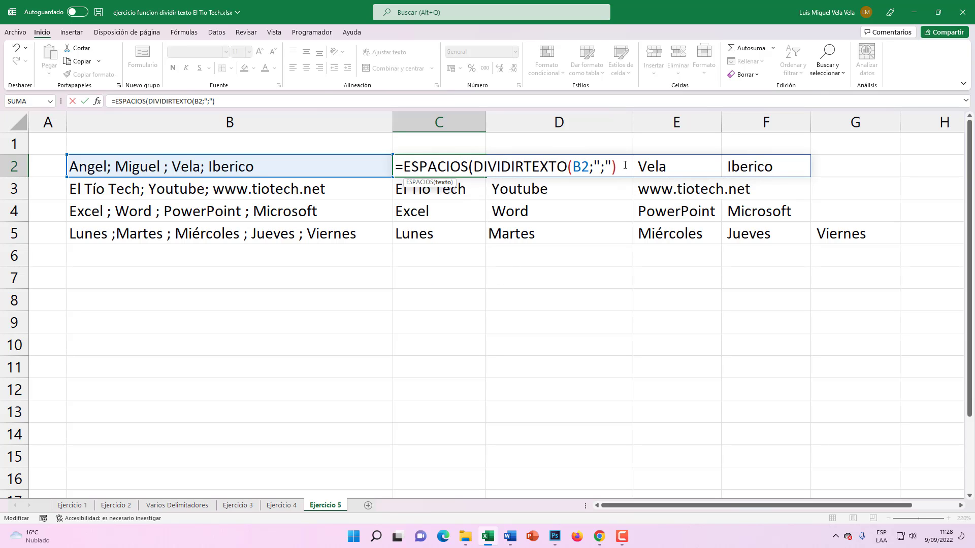
{"action": "type", "text": ")"}
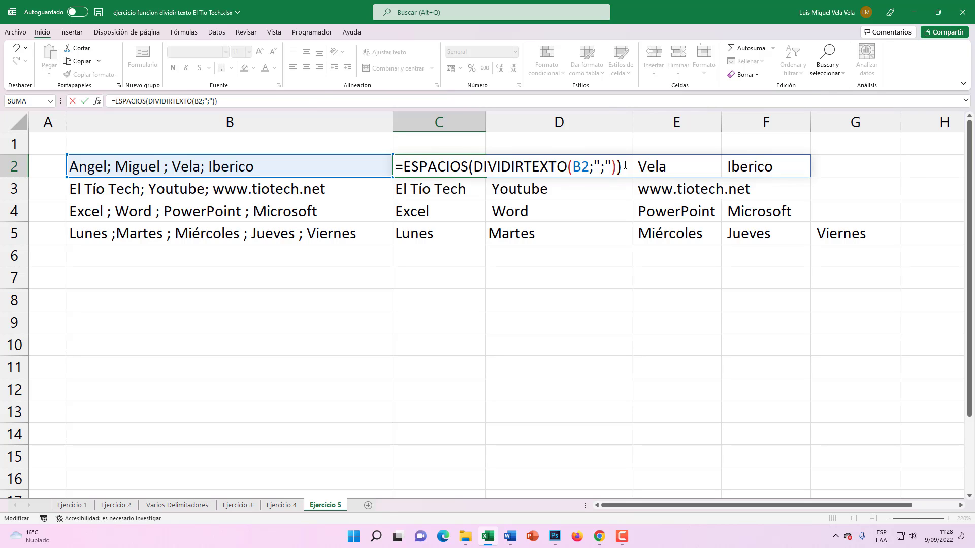
{"action": "key", "text": "Return"}
{"action": "left_click", "coordinate": [423, 169]}
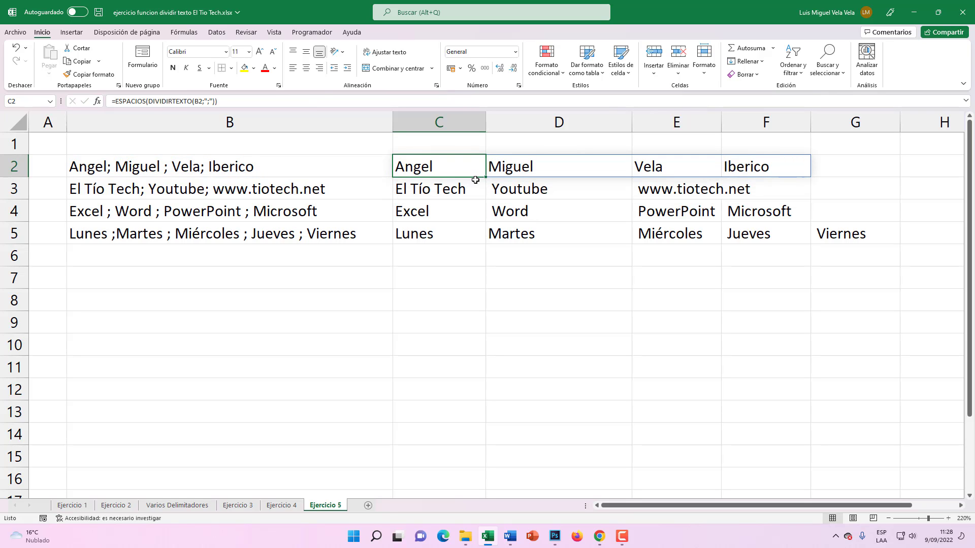
{"action": "left_click_drag", "start_coordinate": [485, 178], "coordinate": [485, 241]}
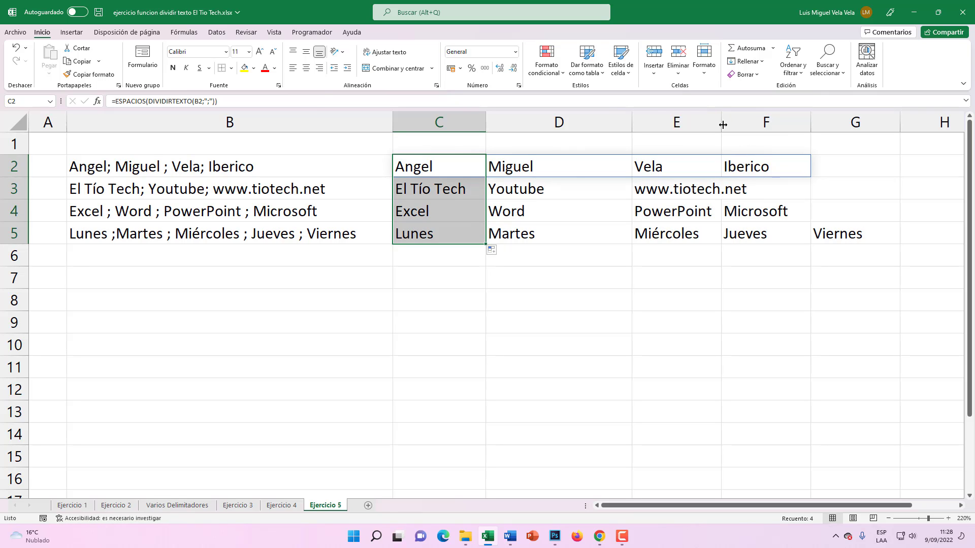
{"action": "left_click_drag", "start_coordinate": [720, 122], "coordinate": [777, 122]}
{"action": "left_click", "coordinate": [447, 189]}
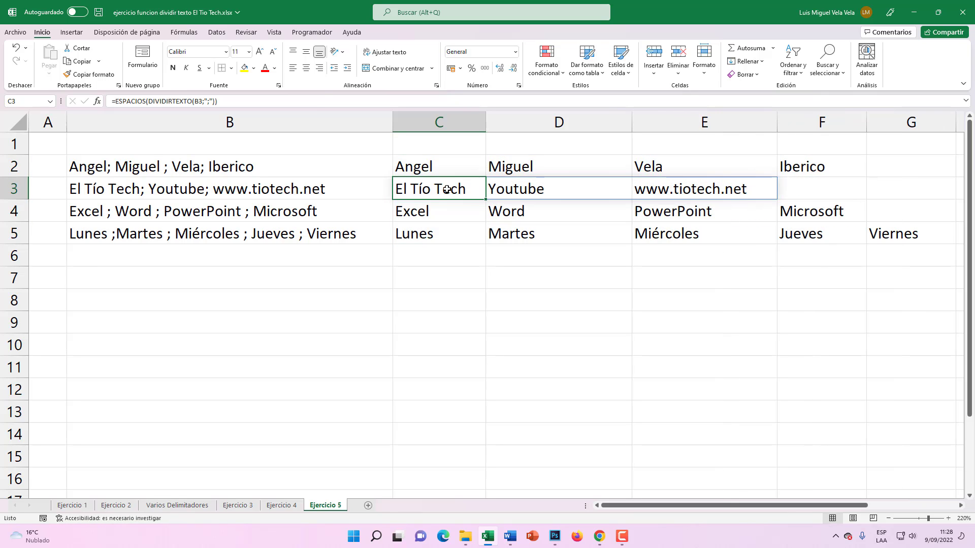
{"action": "left_click", "coordinate": [441, 208]}
{"action": "key", "text": "Down"}
{"action": "left_click", "coordinate": [428, 188]}
{"action": "left_click", "coordinate": [421, 166]}
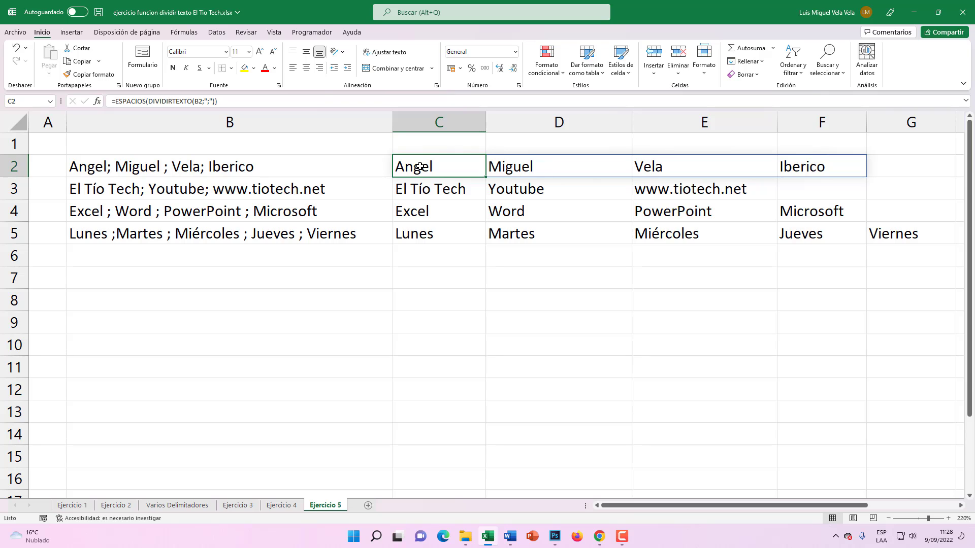
{"action": "left_click", "coordinate": [414, 189]}
{"action": "left_click", "coordinate": [424, 208]}
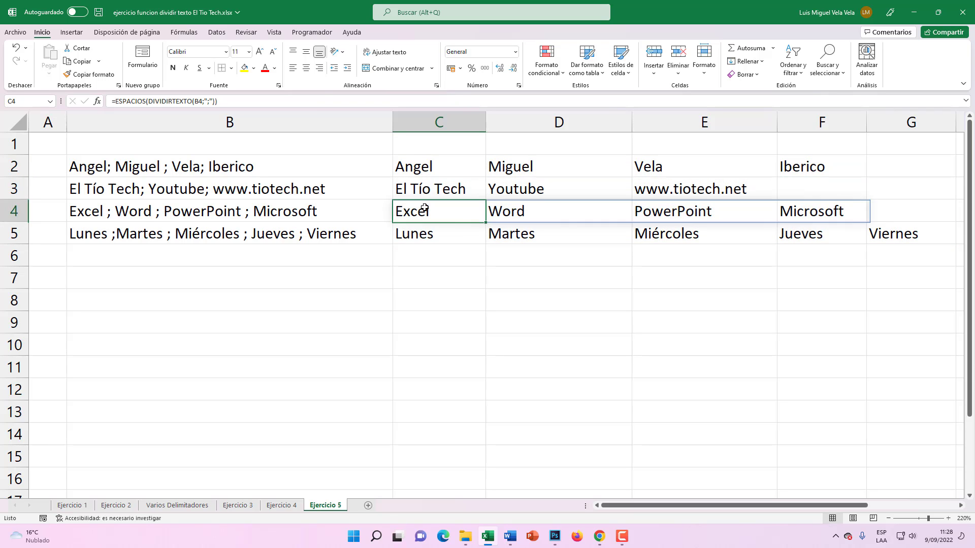
{"action": "left_click", "coordinate": [412, 167]}
{"action": "left_click", "coordinate": [418, 215]}
{"action": "left_click", "coordinate": [421, 189]}
{"action": "left_click", "coordinate": [413, 166]}
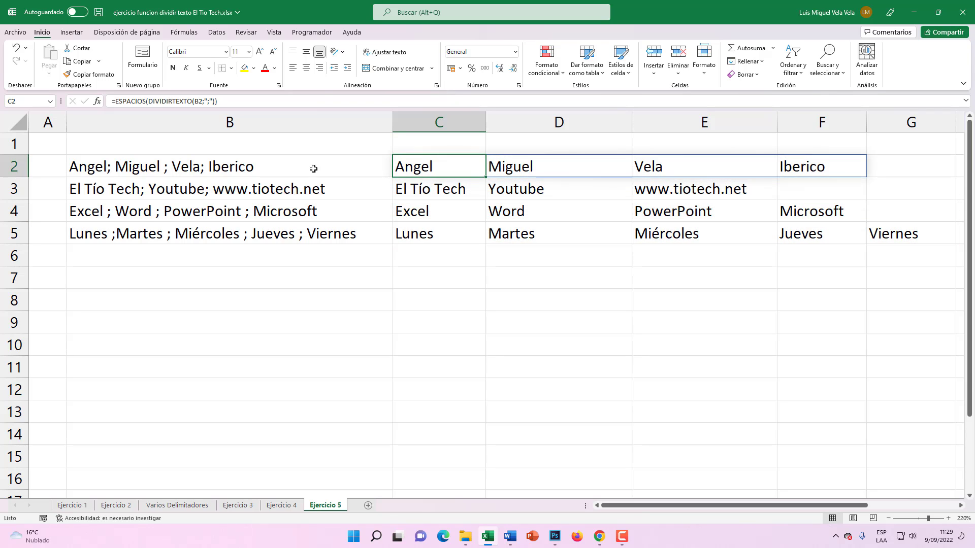
- Swap Angel and Iberico in B2's semicolon line so the line is reordered
{"action": "double_click", "coordinate": [87, 167]}
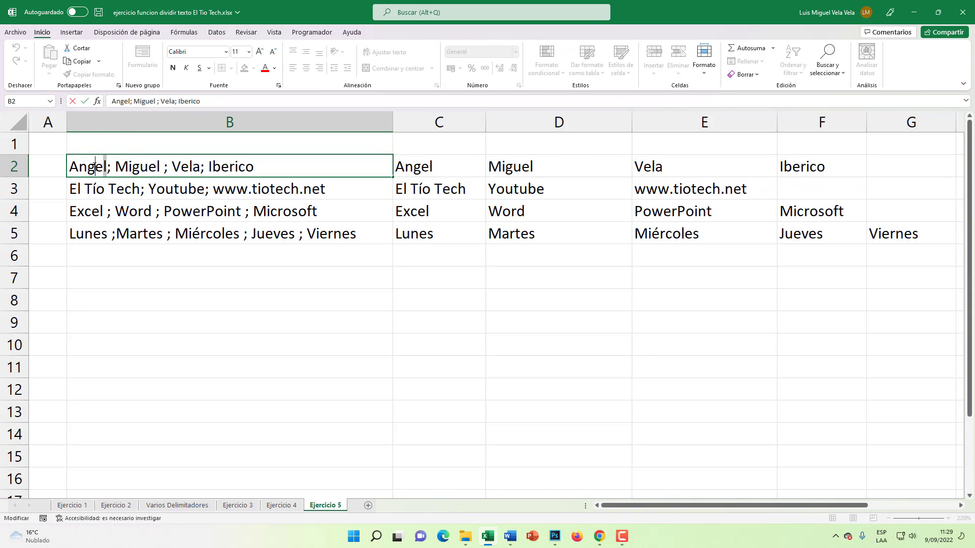
{"action": "double_click", "coordinate": [94, 170]}
{"action": "key", "text": "ctrl+x"}
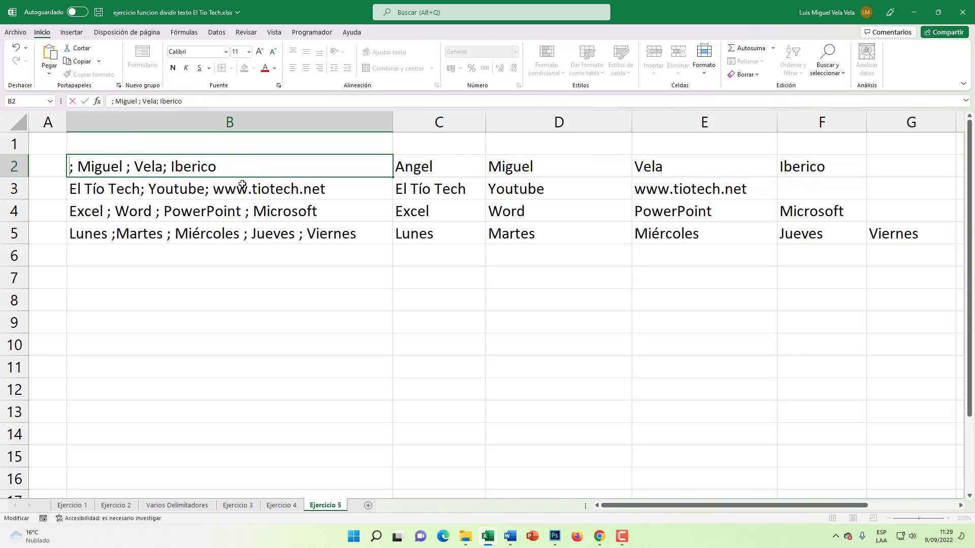
{"action": "left_click_drag", "start_coordinate": [223, 166], "coordinate": [171, 167]}
{"action": "key", "text": "ctrl+v"}
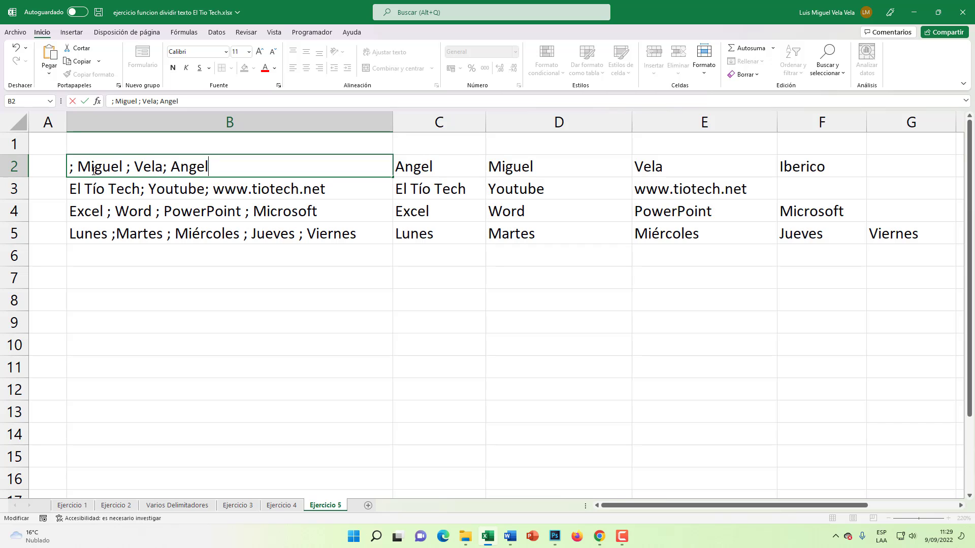
{"action": "type", "text": "I"}
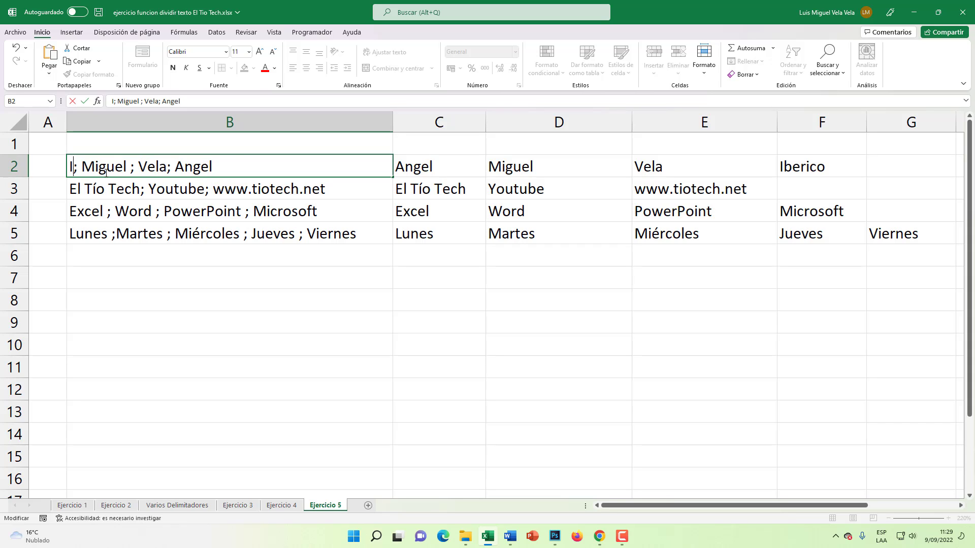
{"action": "type", "text": "berico"}
{"action": "key", "text": "Return"}
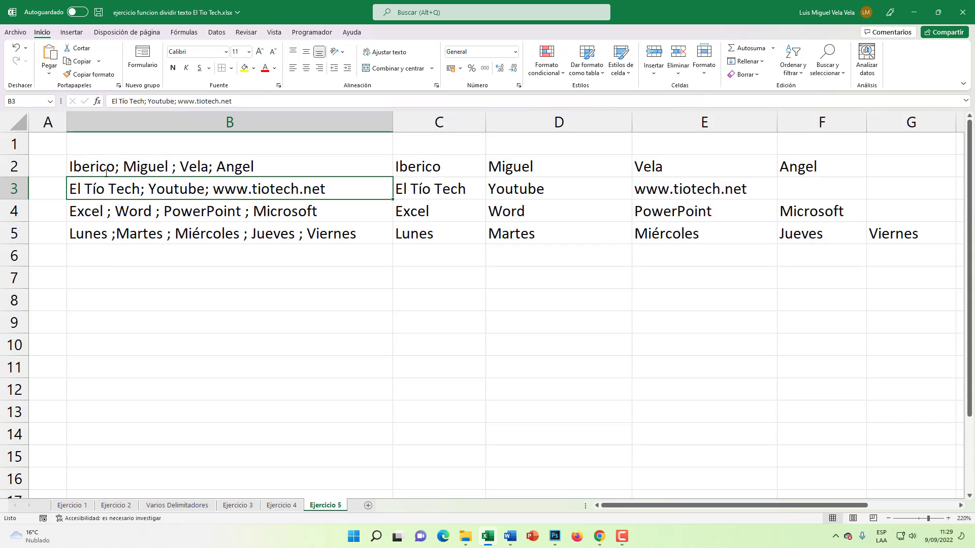
- Check the split results in F2 and E2, then edit C2's formula just after the equals sign
{"action": "left_click", "coordinate": [811, 169]}
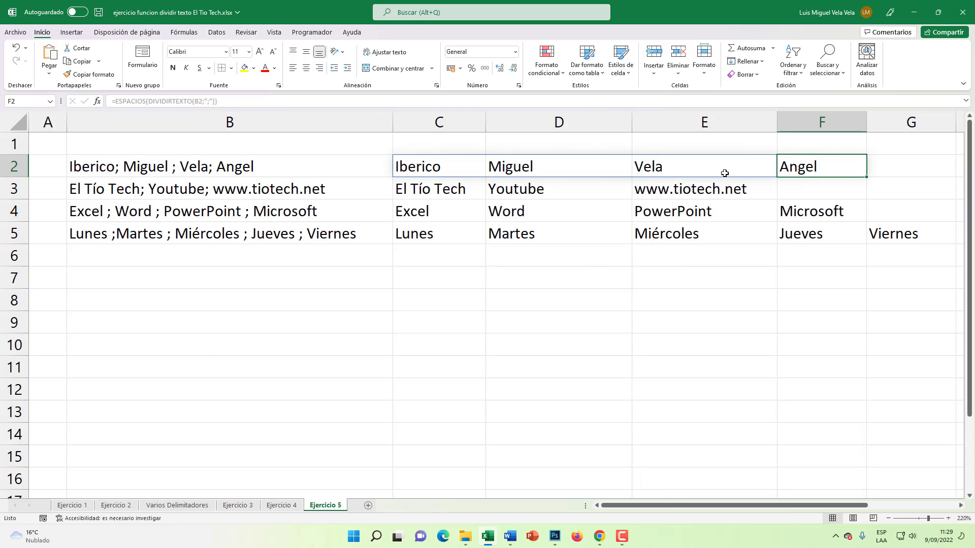
{"action": "left_click", "coordinate": [727, 178]}
{"action": "left_click", "coordinate": [818, 176]}
{"action": "left_click", "coordinate": [443, 169]}
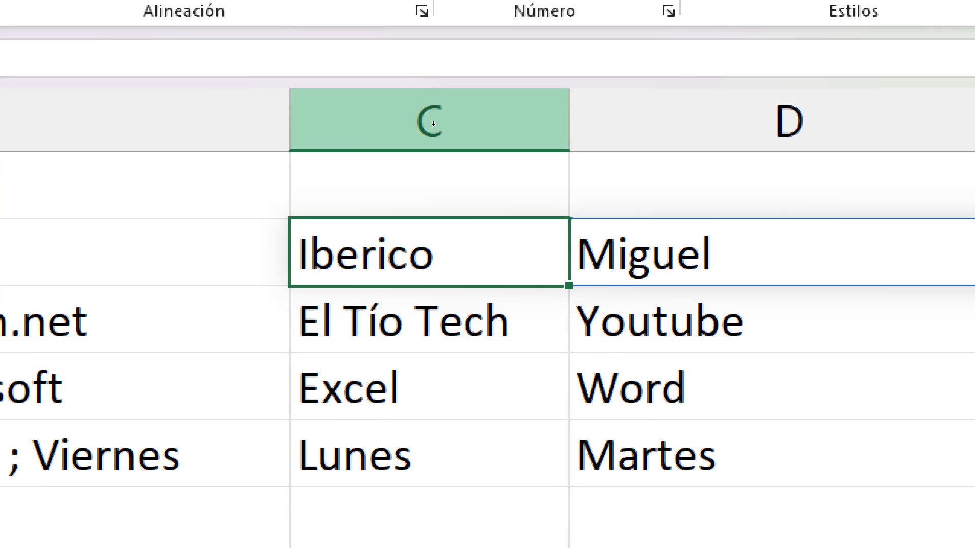
{"action": "left_click", "coordinate": [440, 123]}
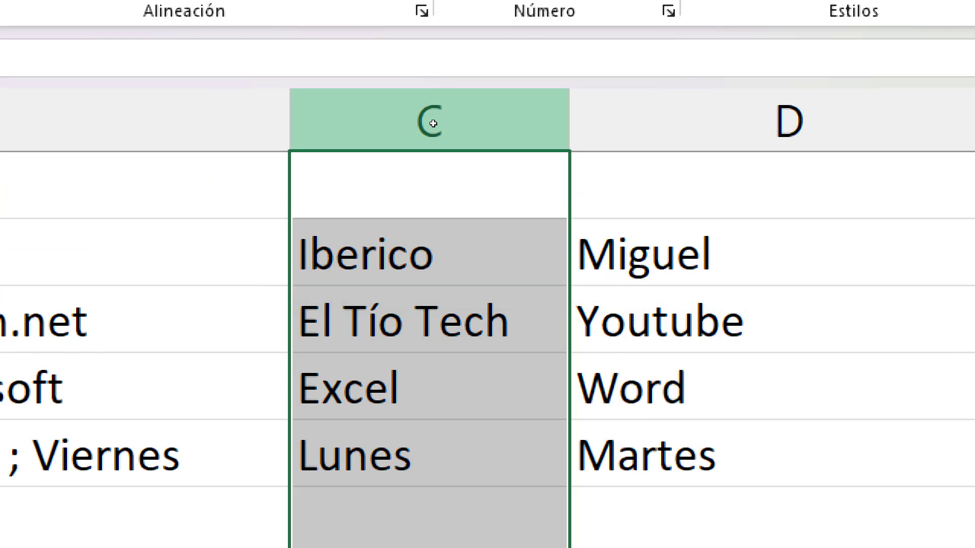
{"action": "left_click", "coordinate": [425, 166]}
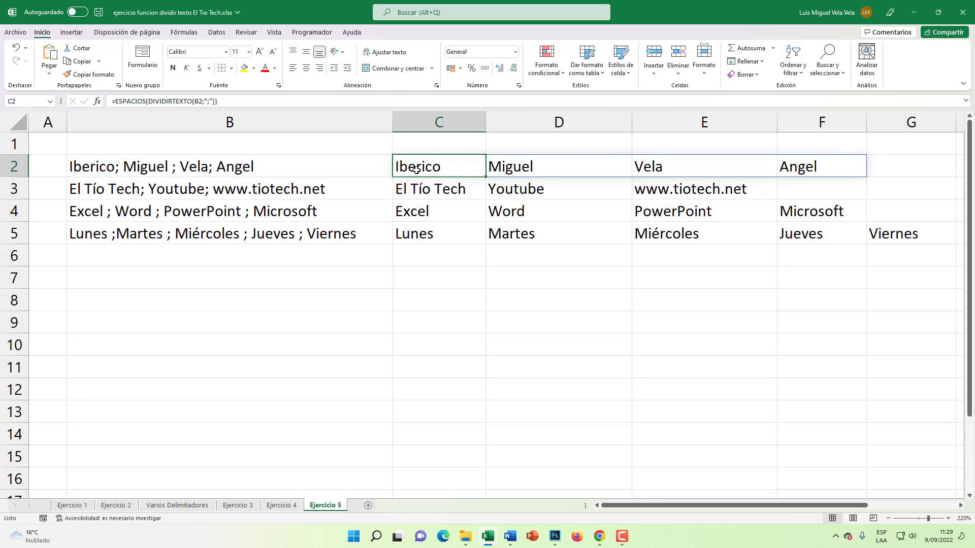
{"action": "double_click", "coordinate": [417, 169]}
{"action": "left_click", "coordinate": [404, 168]}
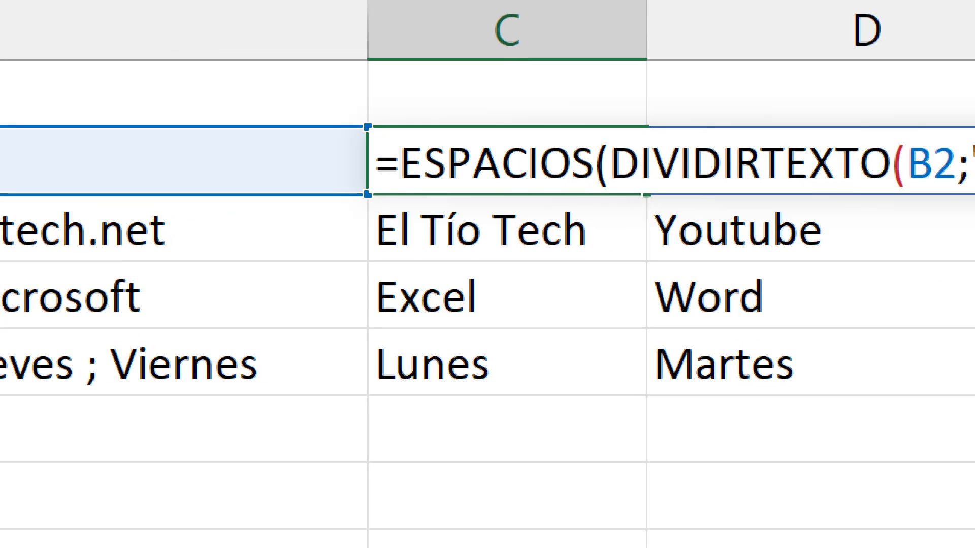
- Wrap C2's trimmed split formula in ORDENAR(...;;;VERDADERO) to sort across columns
{"action": "type", "text": "orden"}
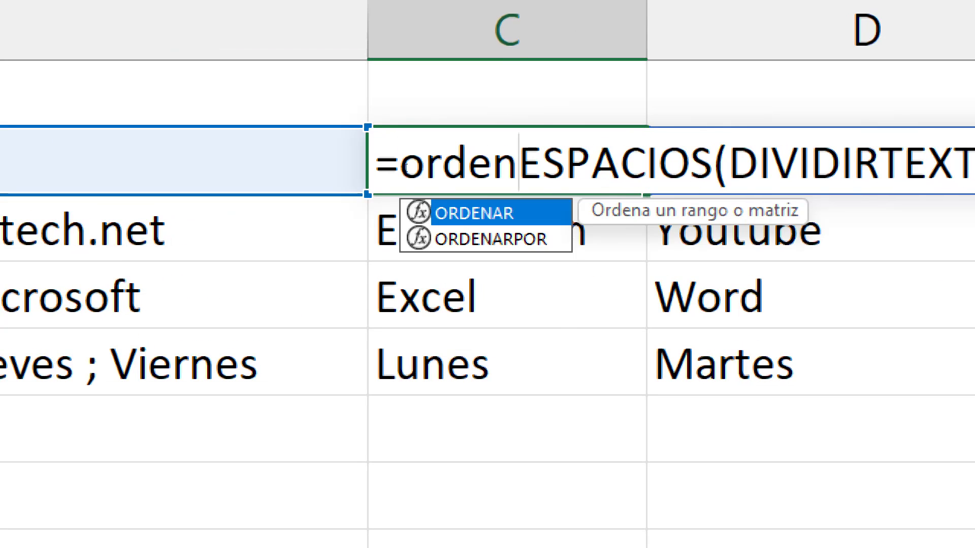
{"action": "key", "text": "Tab"}
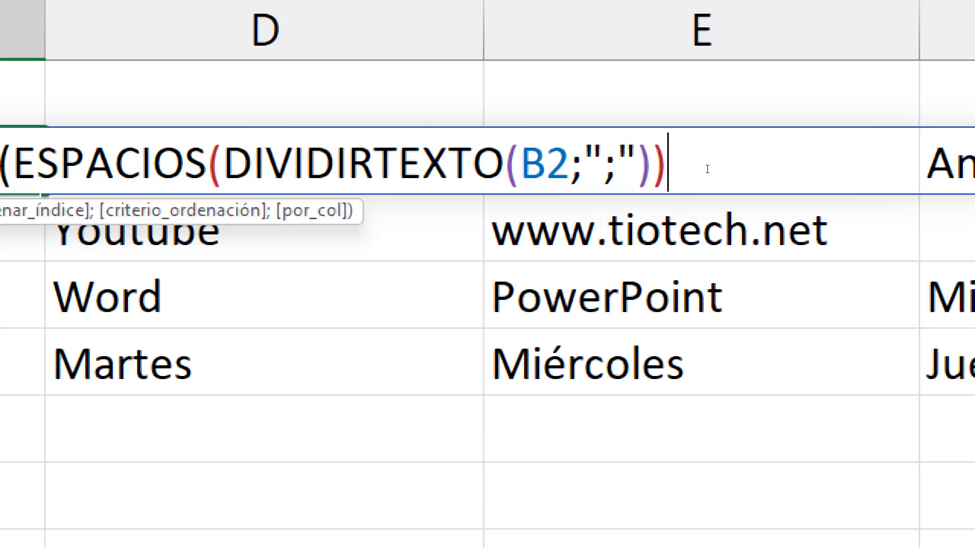
{"action": "type", "text": ";"}
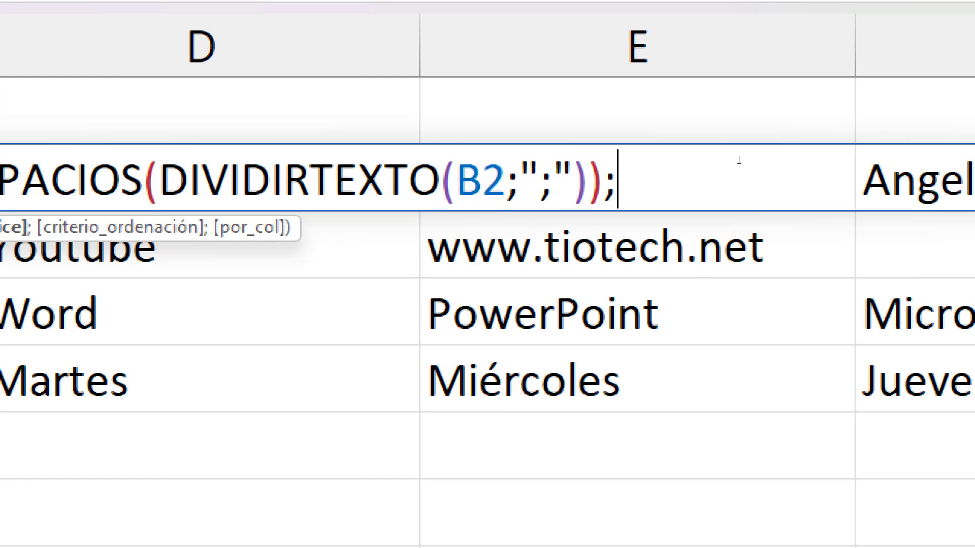
{"action": "type", "text": ";"}
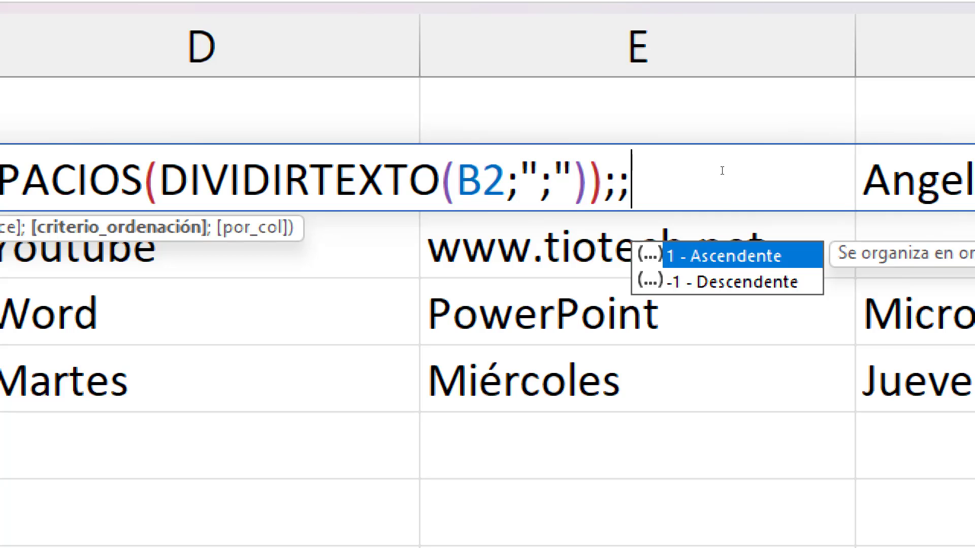
{"action": "type", "text": ";"}
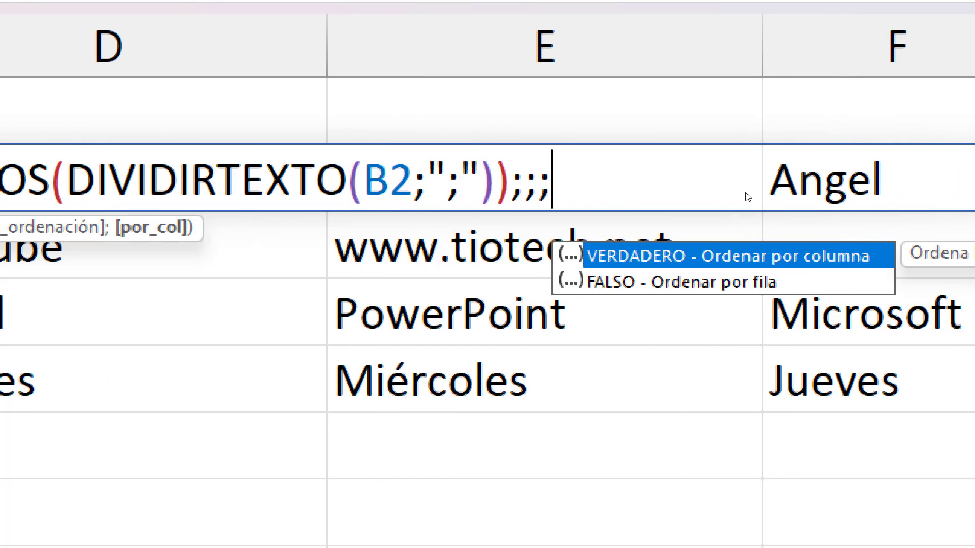
{"action": "key", "text": "Tab"}
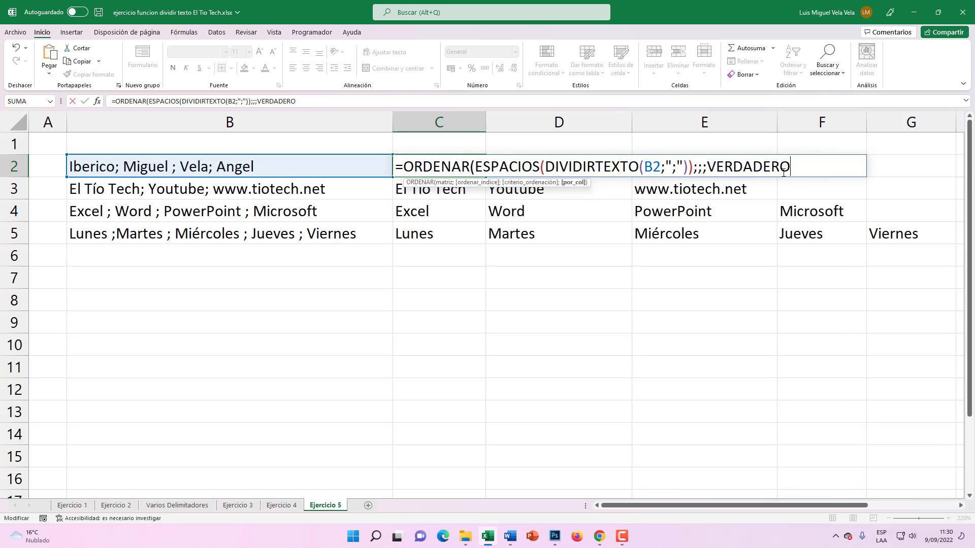
{"action": "type", "text": ")"}
{"action": "key", "text": "Return"}
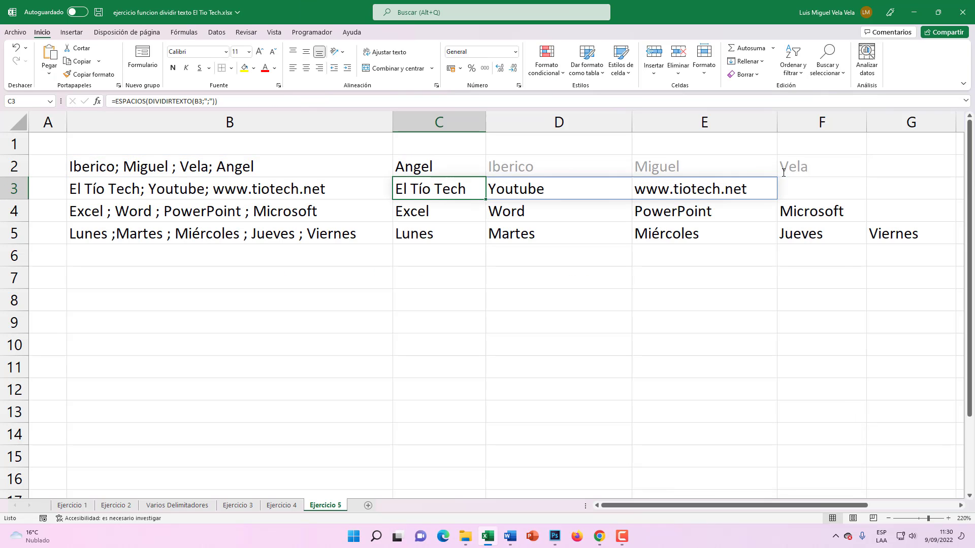
- Fill the ORDENAR formula down from C2 to C5 and review the sorted results through G5
{"action": "left_click", "coordinate": [469, 170]}
{"action": "left_click_drag", "start_coordinate": [485, 177], "coordinate": [485, 237]}
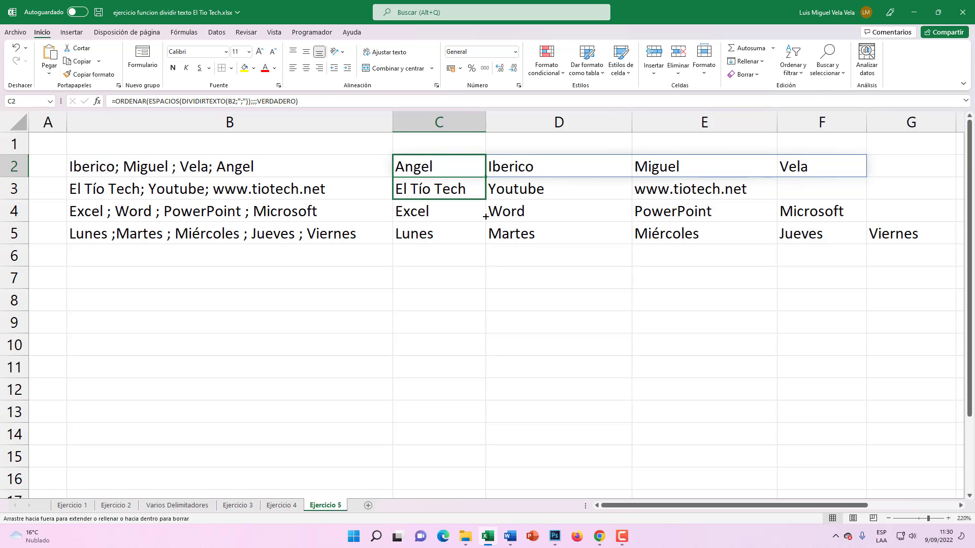
{"action": "left_click", "coordinate": [427, 169]}
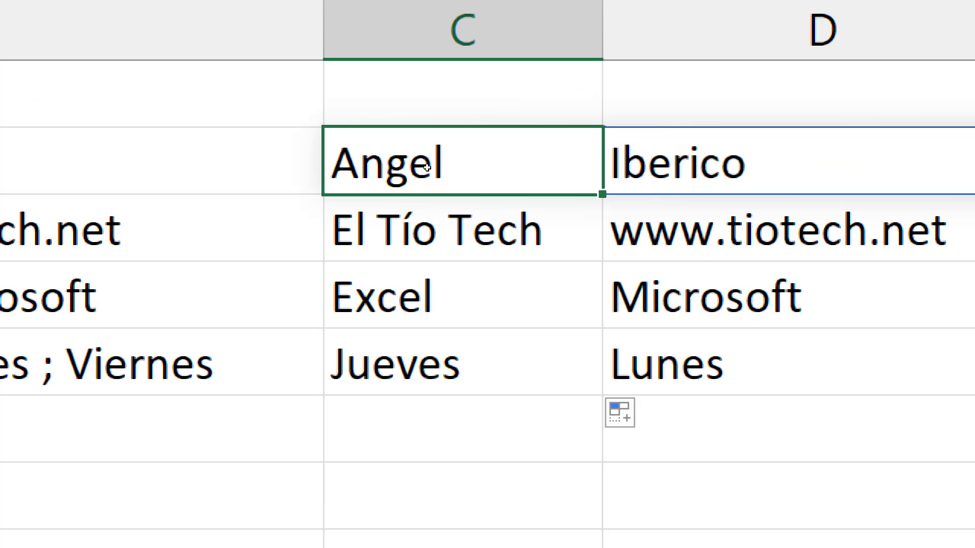
{"action": "key", "text": "Right"}
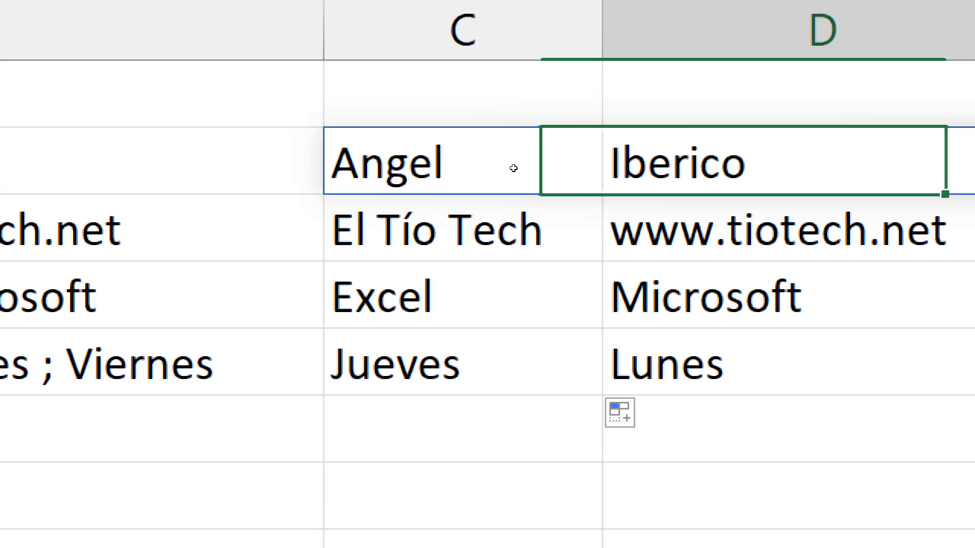
{"action": "key", "text": "Left"}
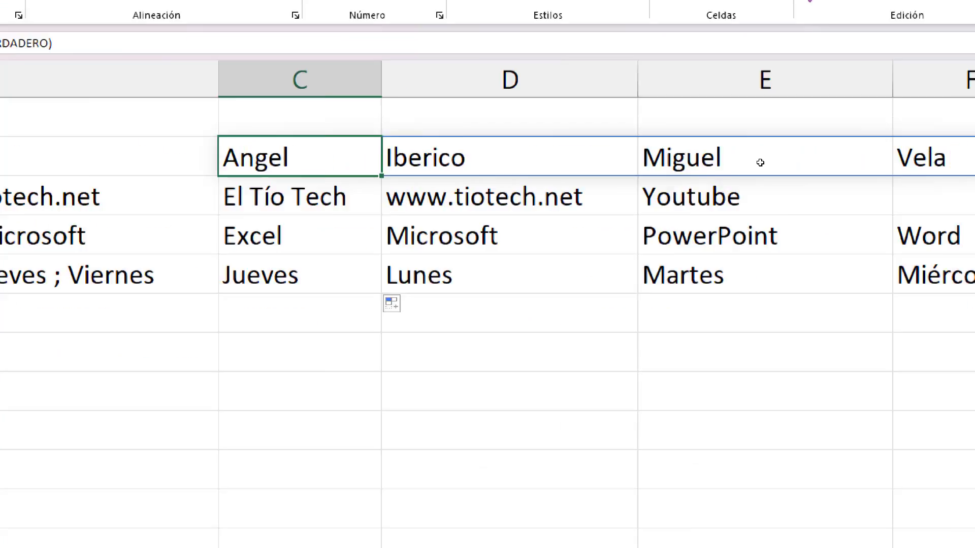
{"action": "left_click", "coordinate": [909, 229]}
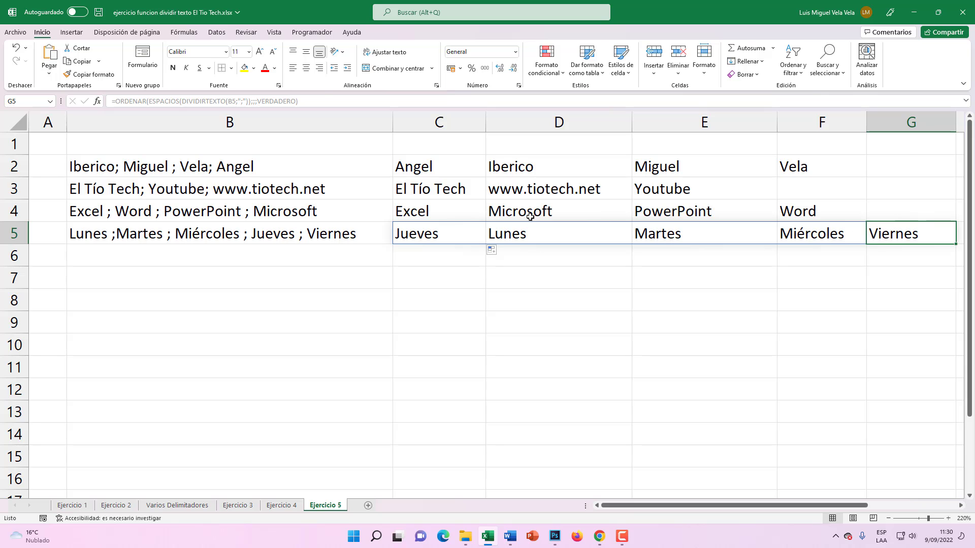
- Change Viernes to Aiernes in B5 by replacing the V with A
{"action": "double_click", "coordinate": [306, 234]}
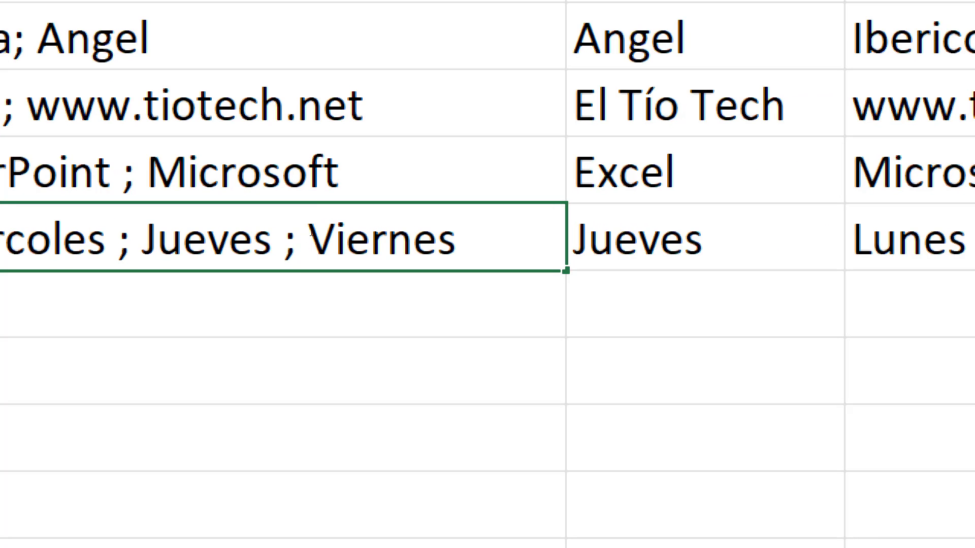
{"action": "left_click_drag", "start_coordinate": [307, 233], "coordinate": [316, 233]}
{"action": "type", "text": "A"}
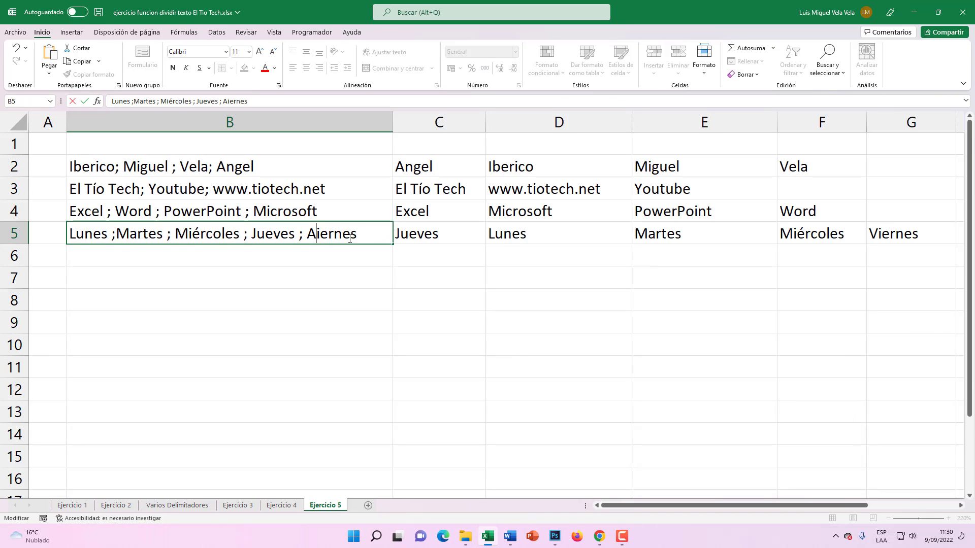
{"action": "key", "text": "Return"}
- Undo a stray '<' typed into C5, keeping its formula, and step through row 5's sorted results
{"action": "left_click", "coordinate": [427, 224]}
{"action": "type", "text": "<"}
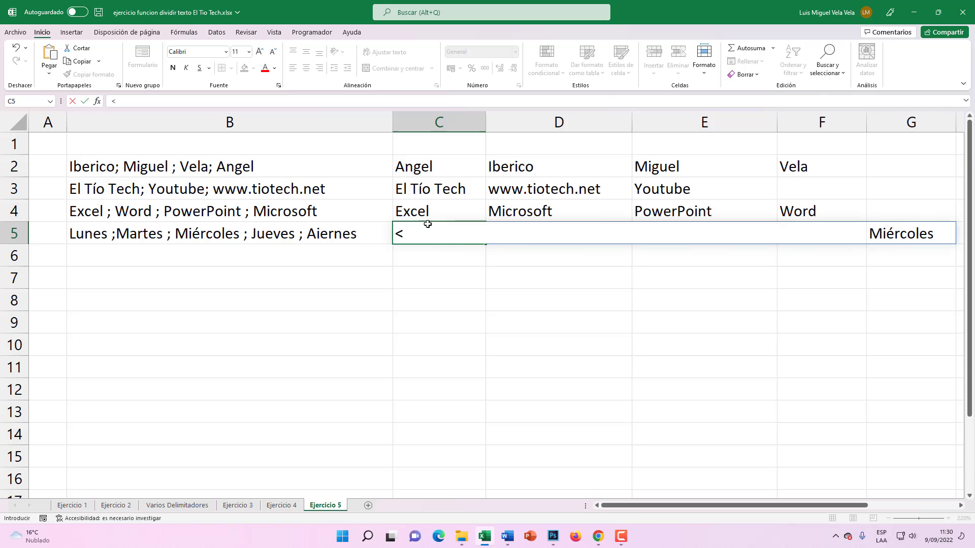
{"action": "key", "text": "ctrl+z"}
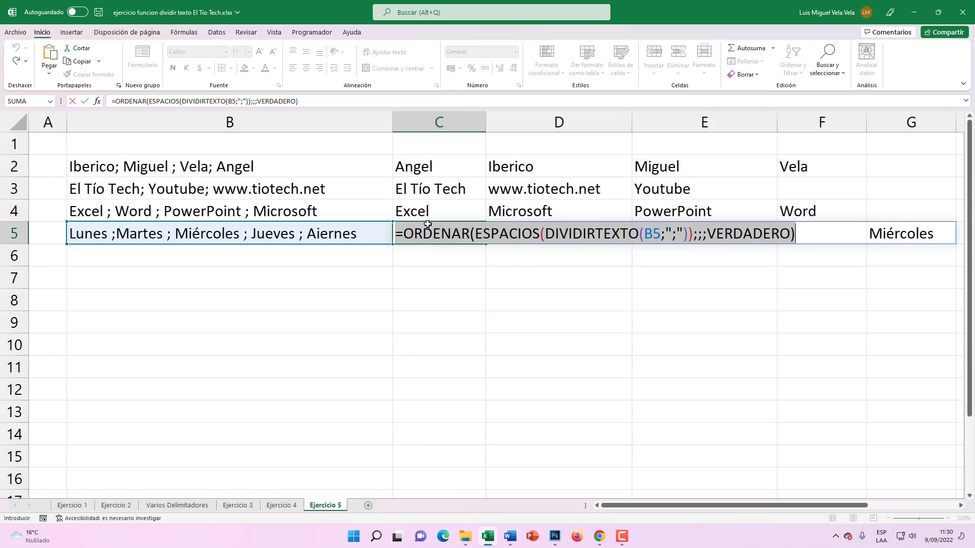
{"action": "key", "text": "Return"}
{"action": "left_click", "coordinate": [485, 238]}
{"action": "key", "text": "Right"}
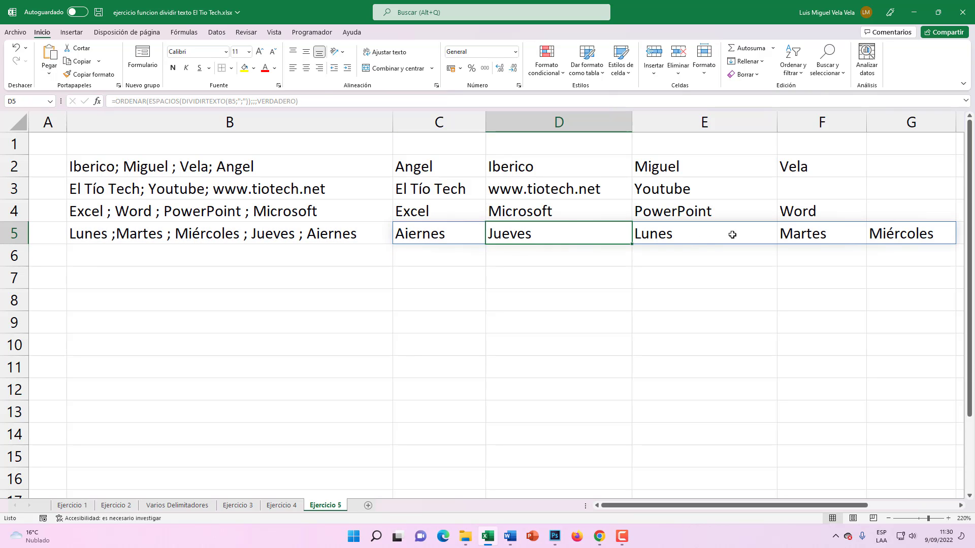
{"action": "key", "text": "Right"}
{"action": "key", "text": "Right"}
{"action": "key", "text": "Right"}
- Verify the alphabetical results across rows 2 to 5, from C3 through G5
{"action": "left_click", "coordinate": [437, 182]}
{"action": "left_click", "coordinate": [517, 165]}
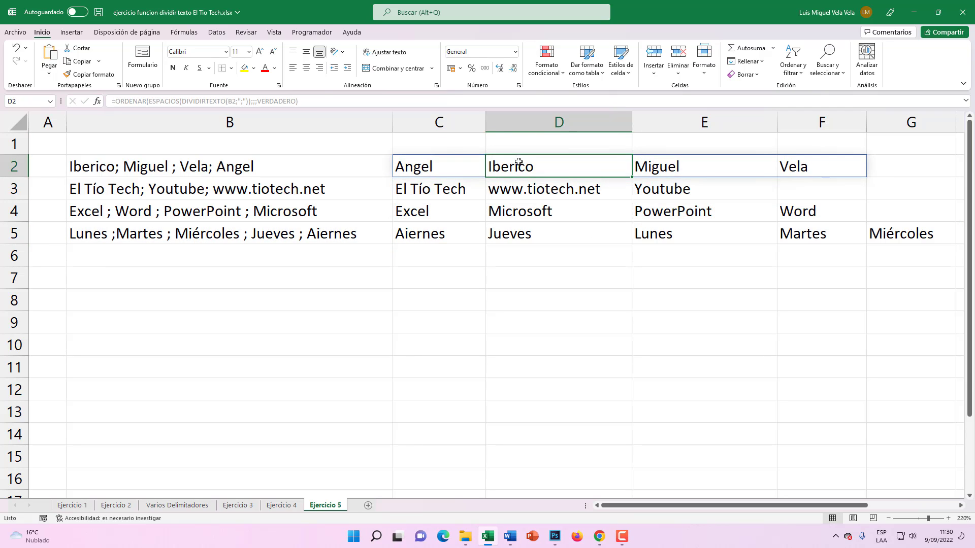
{"action": "left_click", "coordinate": [716, 166]}
{"action": "left_click", "coordinate": [800, 168]}
{"action": "left_click", "coordinate": [706, 189]}
{"action": "left_click", "coordinate": [437, 189]}
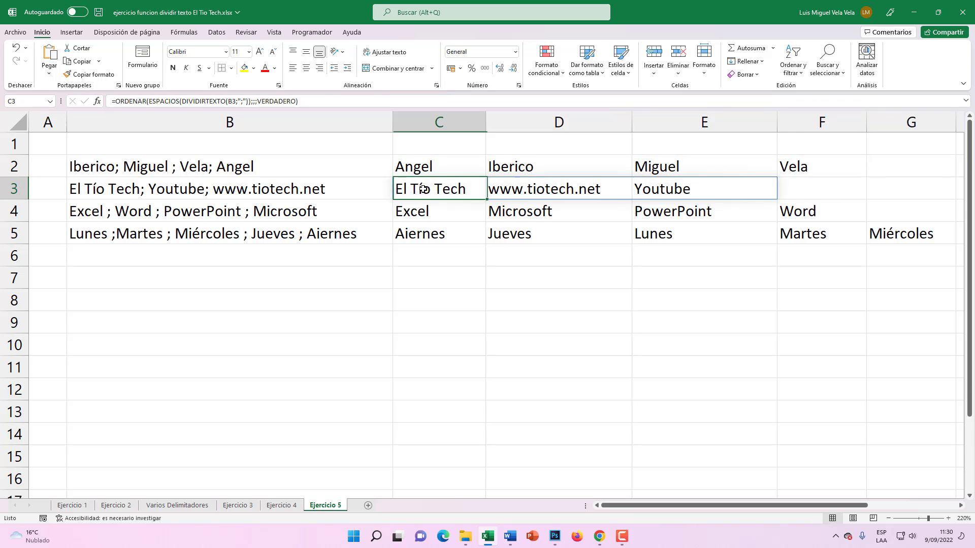
{"action": "left_click", "coordinate": [426, 233]}
{"action": "left_click", "coordinate": [563, 208]}
{"action": "left_click", "coordinate": [760, 212]}
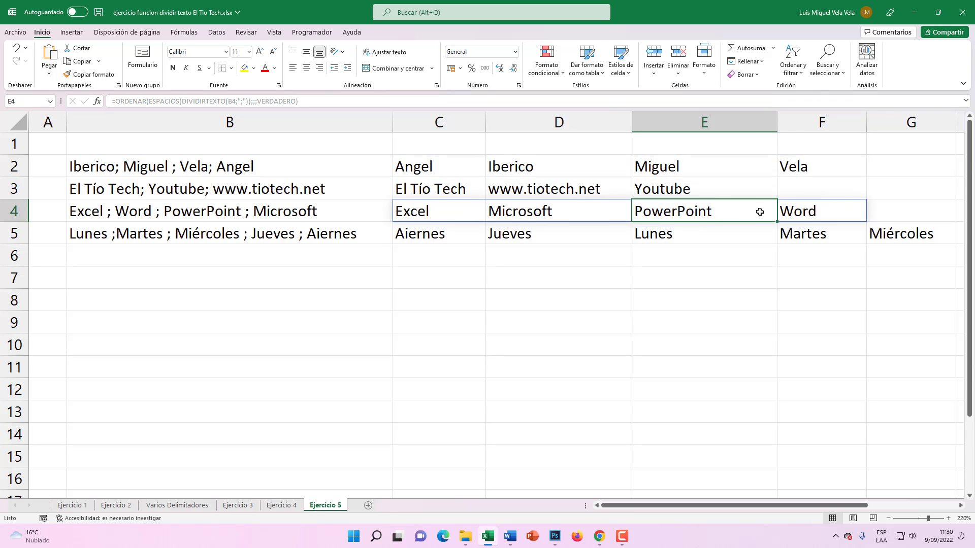
{"action": "left_click", "coordinate": [833, 213]}
{"action": "left_click", "coordinate": [888, 228]}
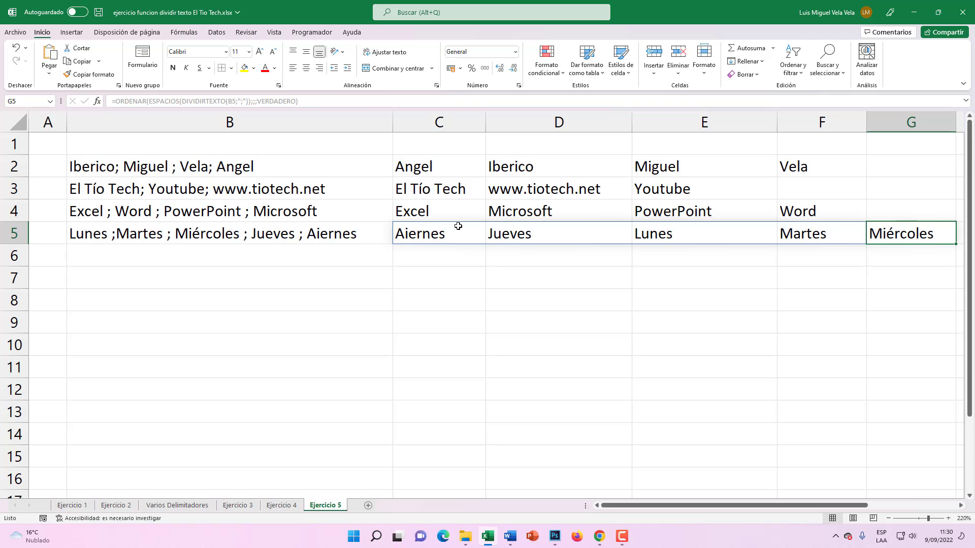